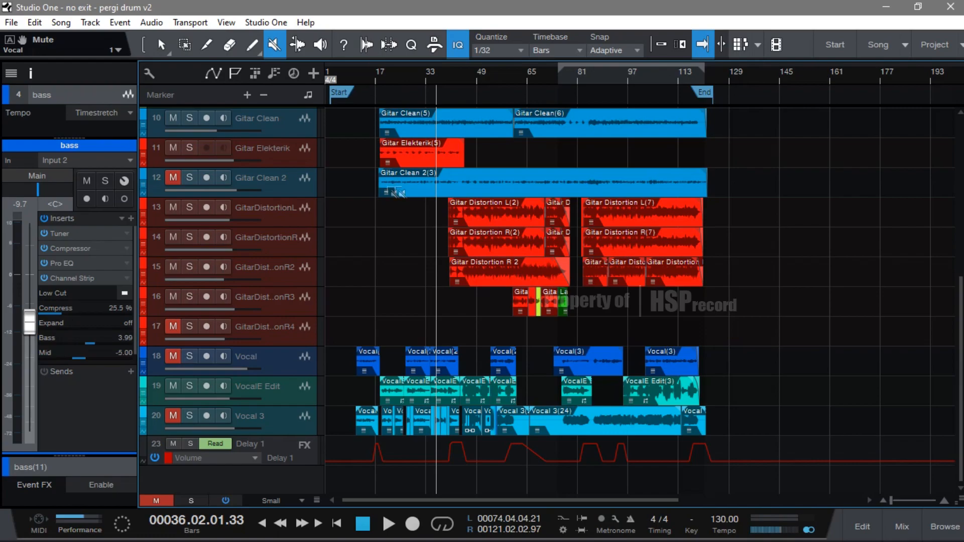
- Switch to Chrome, read the search results defining mixing and mastering, and return to the song in Studio One
left_click_drag(961, 354, 962, 154)
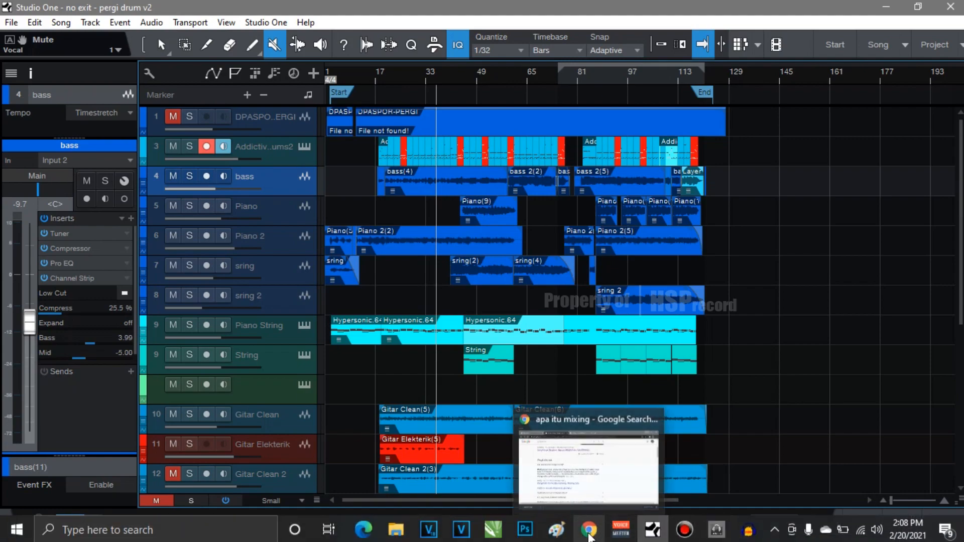
left_click(590, 535)
scroll(376, 173, "down", 1)
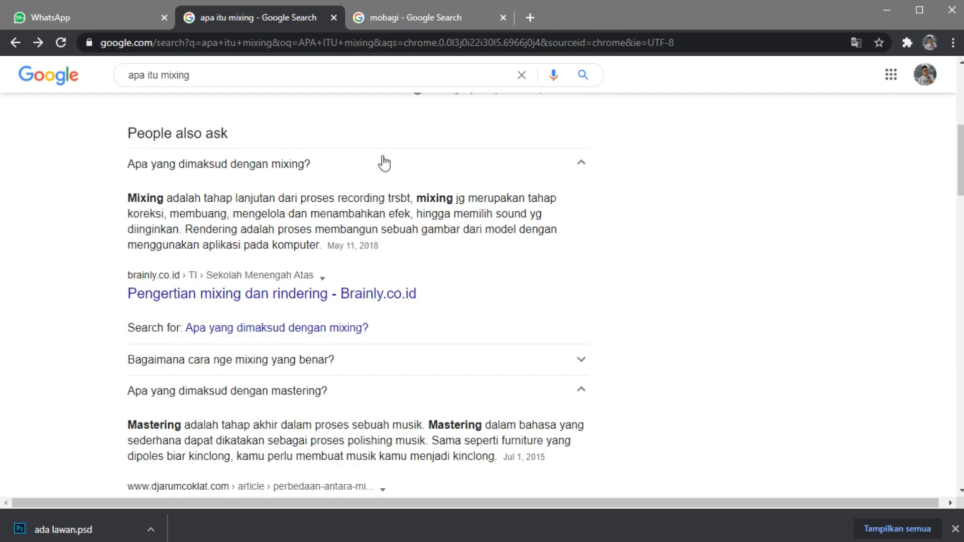
scroll(385, 196, "down", 1)
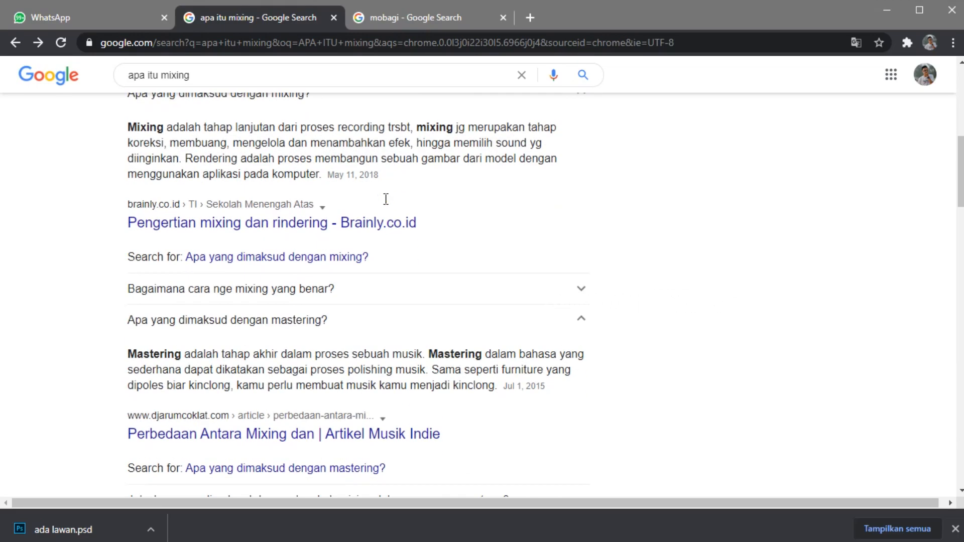
scroll(386, 203, "up", 1)
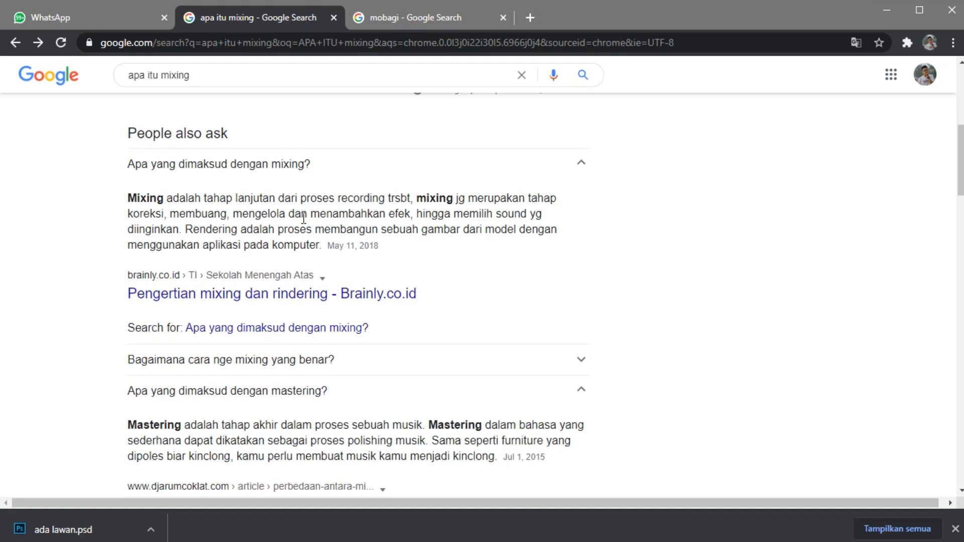
scroll(303, 219, "down", 2)
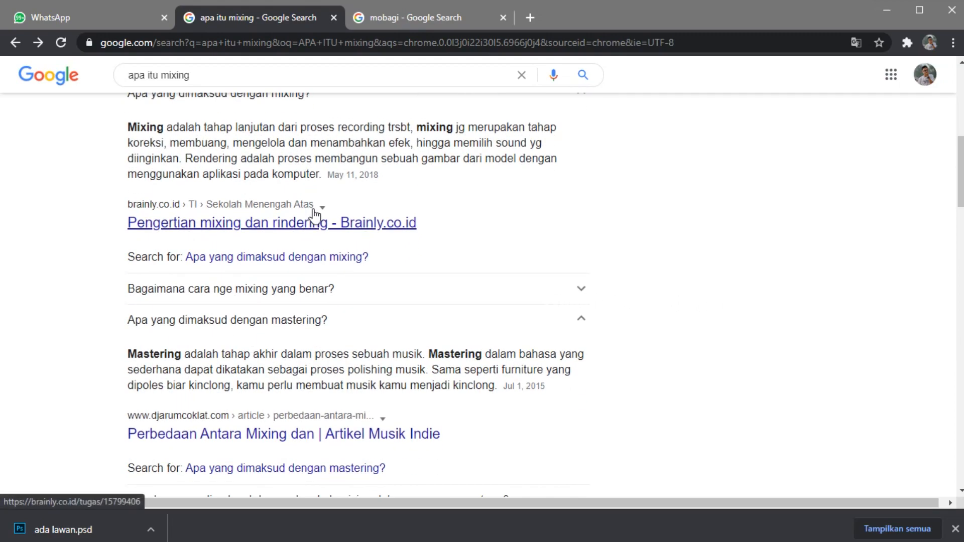
scroll(313, 208, "down", 1)
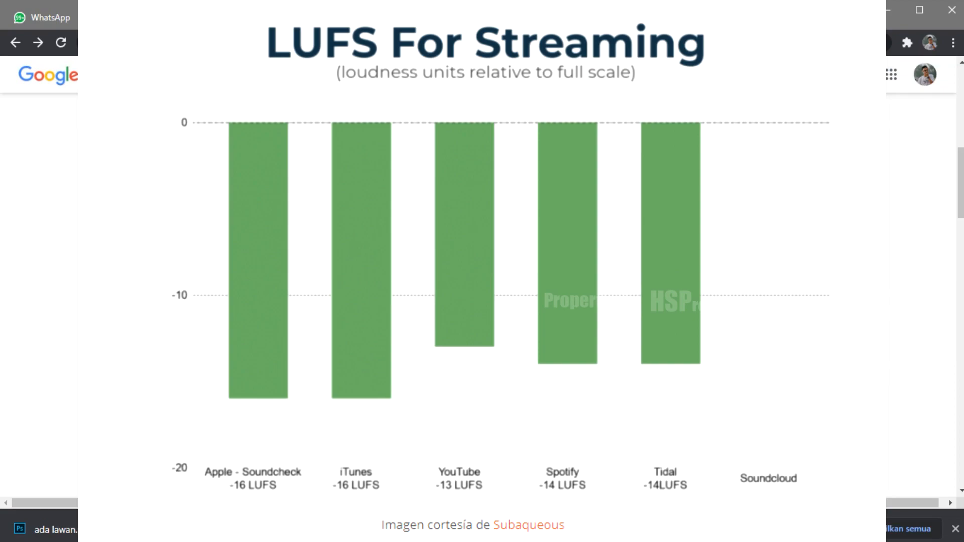
left_click(887, 16)
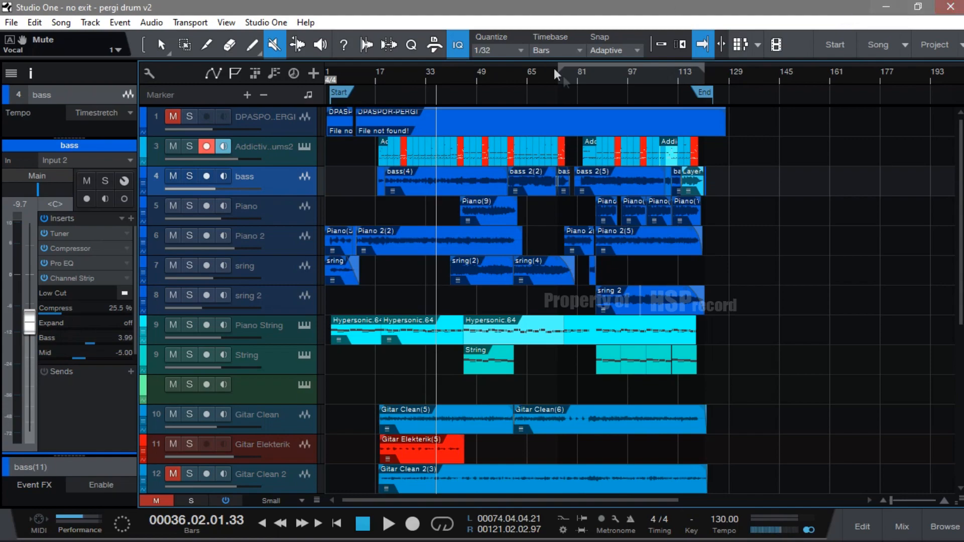
- Look over the whole song arrangement, from the first instrument tracks through the guitar and vocal tracks
scroll(586, 72, "down", 2)
scroll(585, 71, "up", 2)
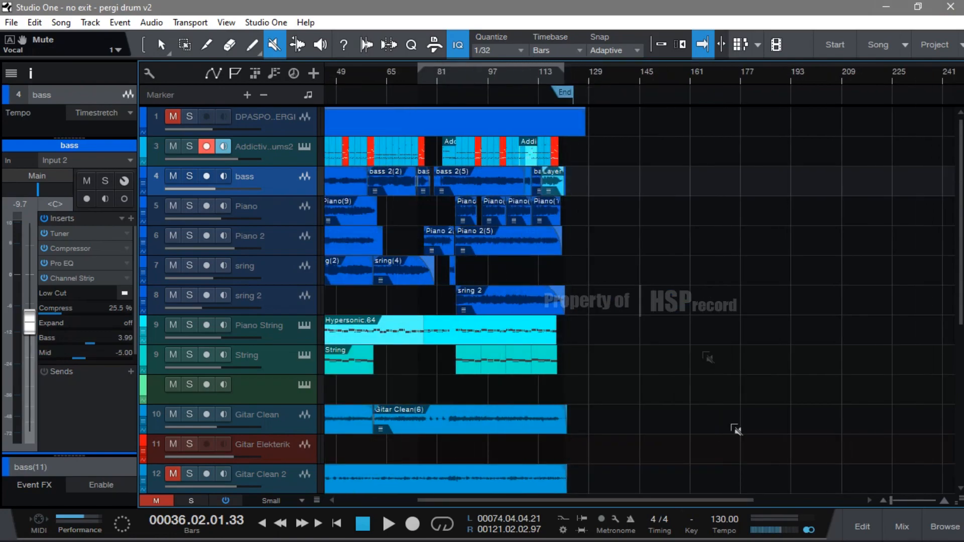
left_click_drag(762, 500, 667, 502)
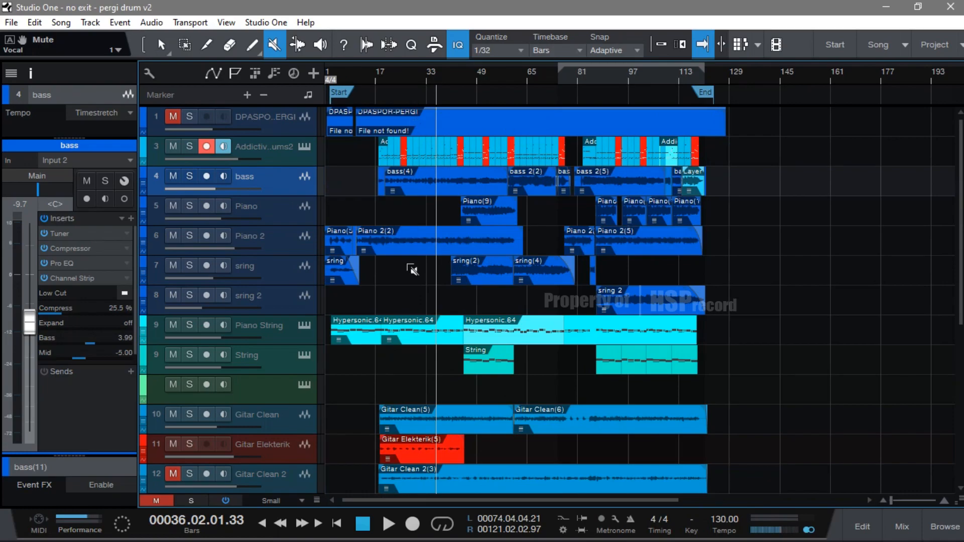
scroll(409, 281, "down", 5)
scroll(409, 300, "down", 2)
scroll(409, 301, "up", 7)
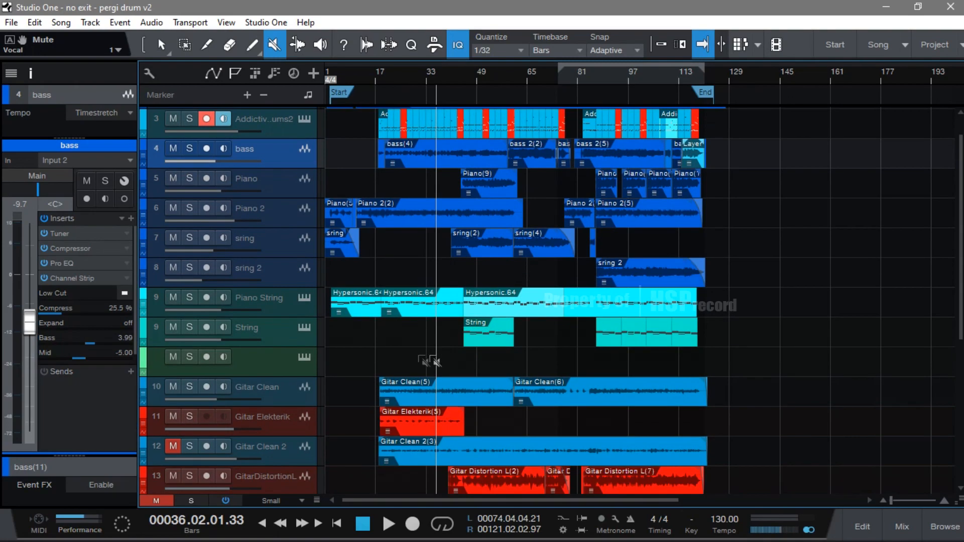
scroll(407, 352, "down", 1)
scroll(417, 341, "up", 1)
- Inspect the channel settings of the Addictive Drums 2, sring, Gitar Clean and Gitar Distortion L tracks
left_click(288, 160)
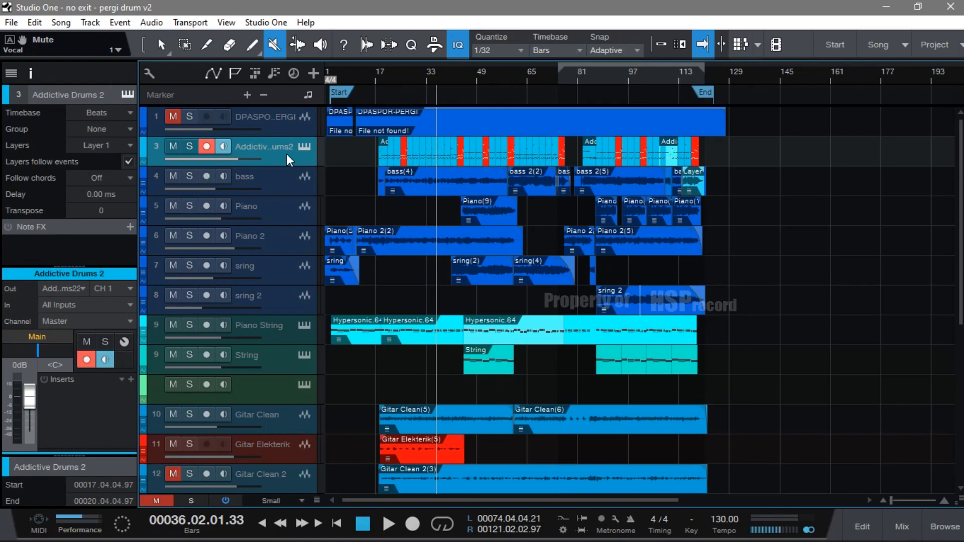
left_click(206, 145)
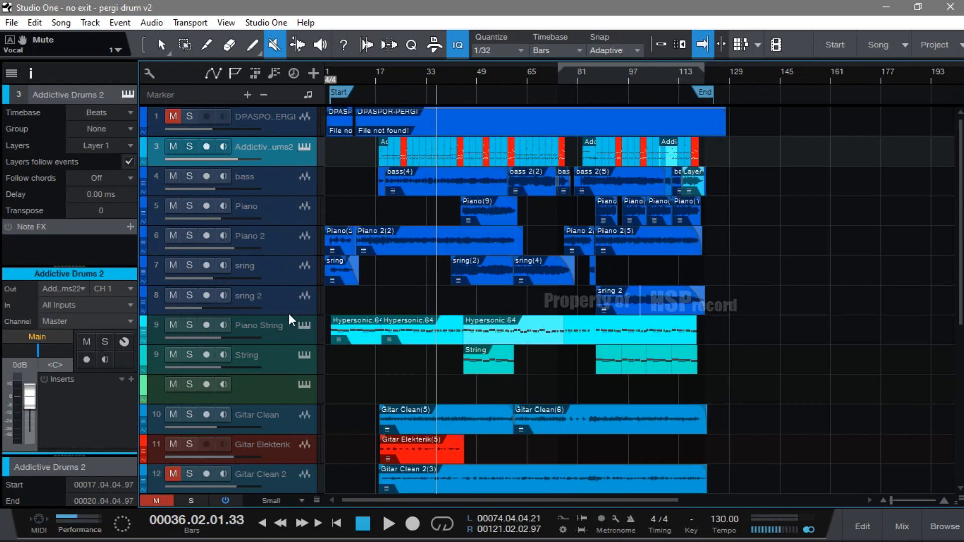
scroll(284, 297, "down", 1)
left_click(276, 254)
scroll(305, 314, "down", 4)
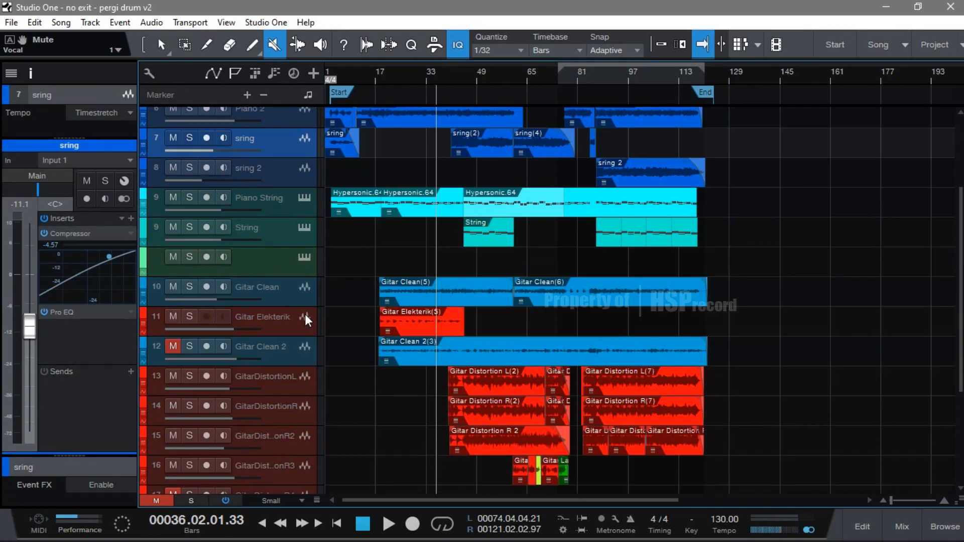
left_click(295, 294)
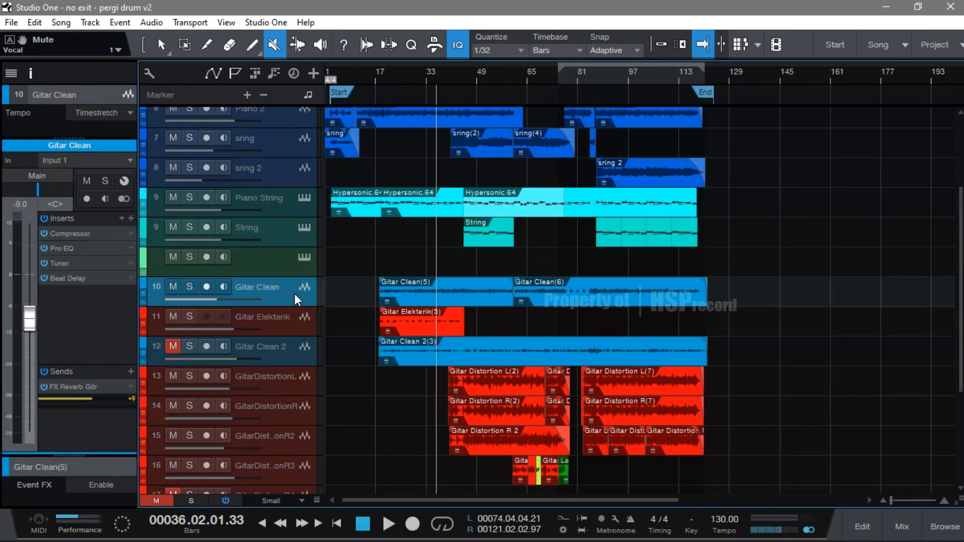
scroll(308, 374, "down", 2)
left_click(273, 324)
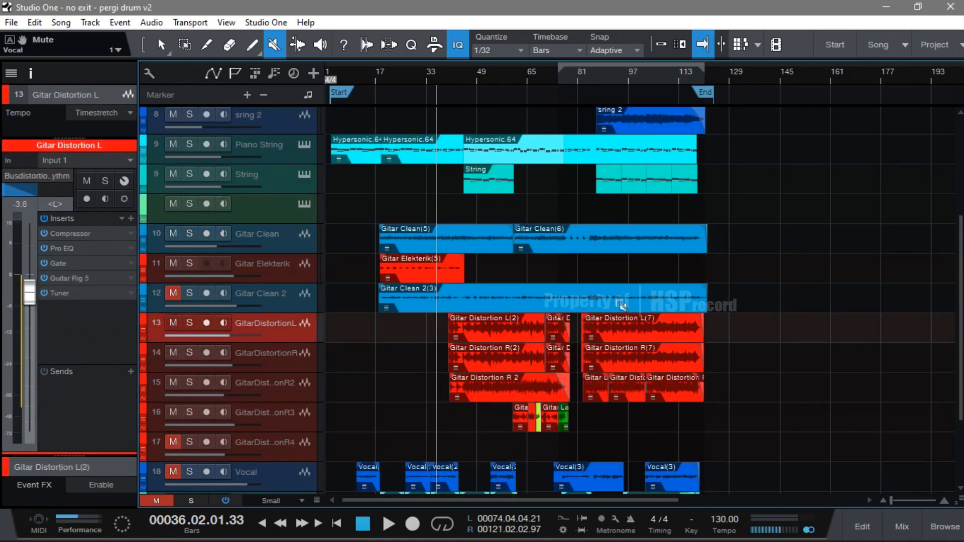
scroll(960, 290, "up", 6)
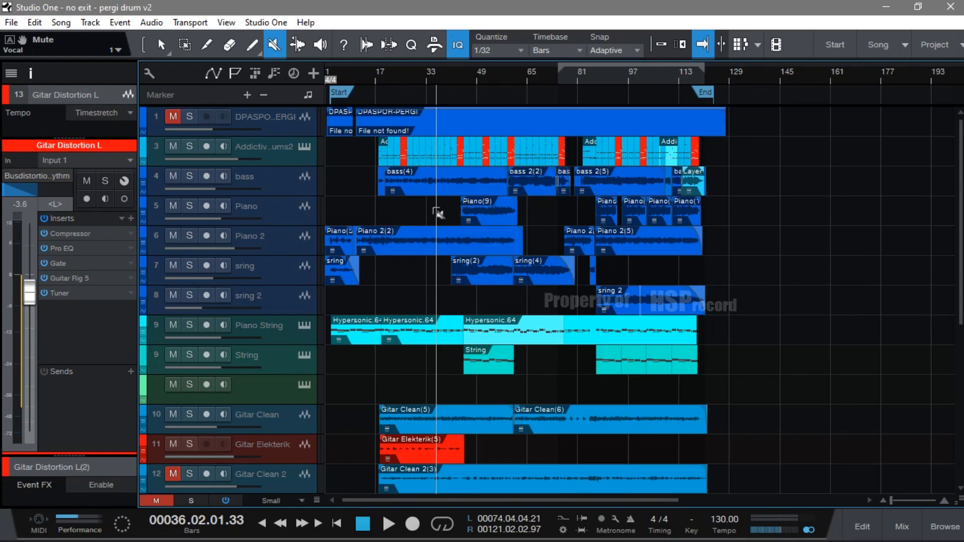
- Select the Addictive Drums 2 track and increase its height slightly in the arrangement
scroll(438, 214, "down", 3)
scroll(413, 390, "up", 3)
left_click(299, 156)
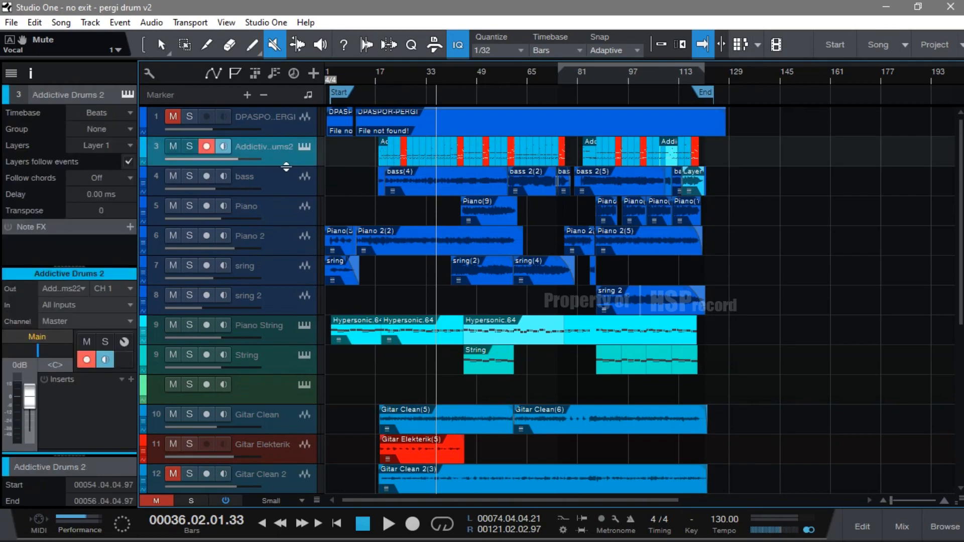
left_click_drag(287, 166, 288, 179)
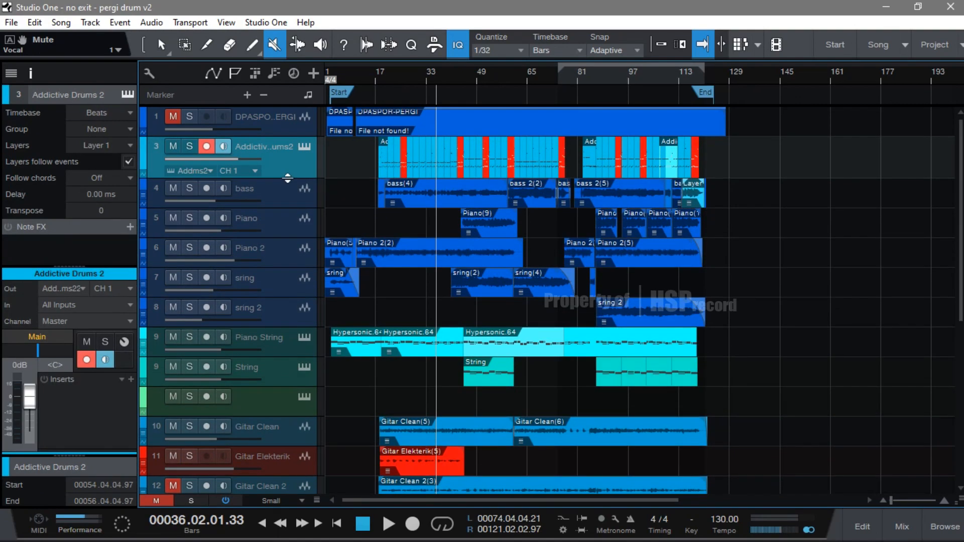
- Open the mixing console in its own window, examine the channels from the first track onward, and close it
key("F3")
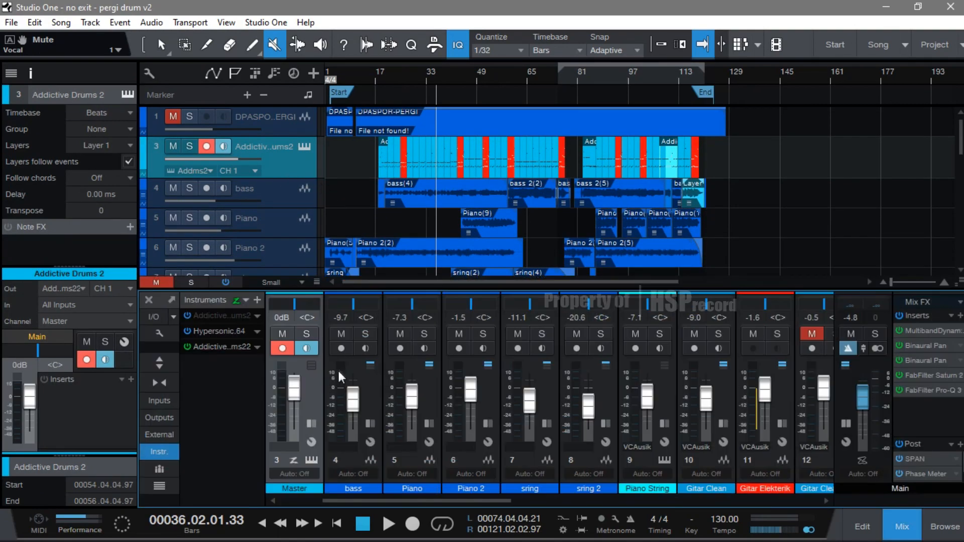
left_click(171, 300)
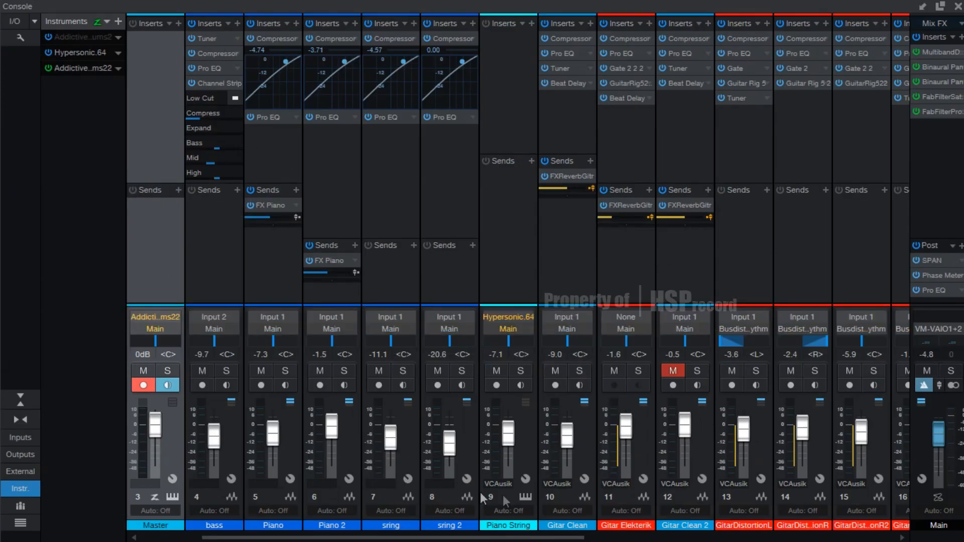
left_click_drag(528, 539, 470, 540)
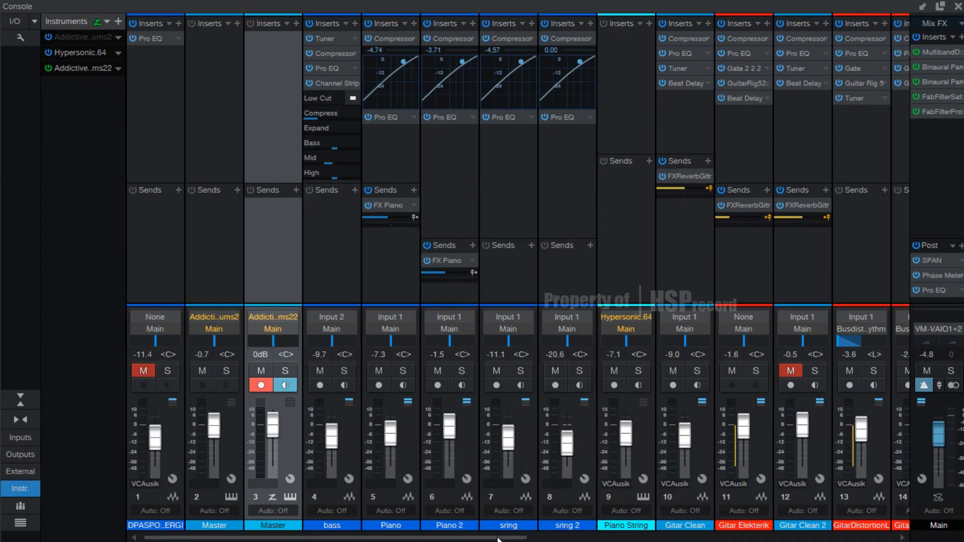
left_click_drag(502, 538, 479, 538)
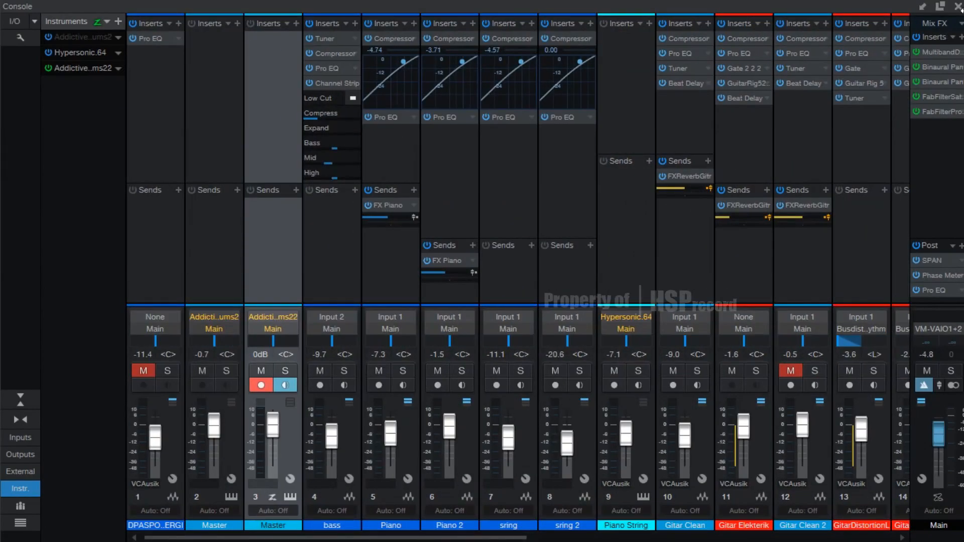
left_click(957, 6)
- Enlarge the timeline, play the song's opening bars, and look over the guitar and vocal tracks
left_click_drag(345, 75, 340, 98)
key("space")
scroll(418, 405, "down", 5)
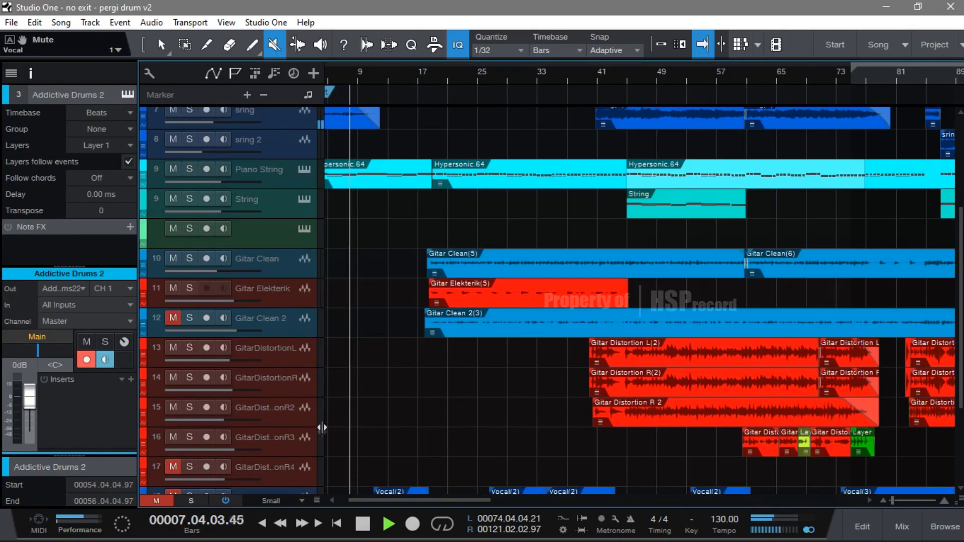
scroll(417, 311, "down", 5)
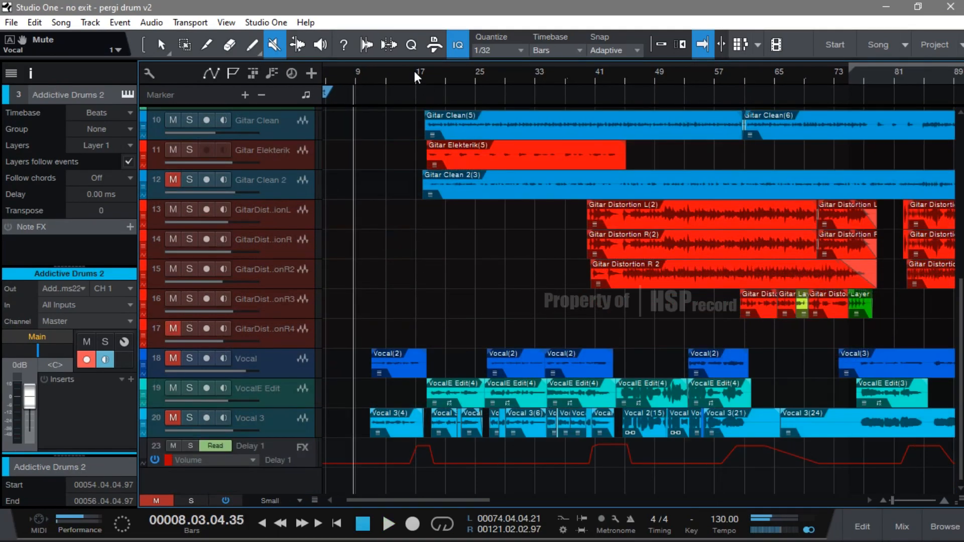
- Mute the VocalE Edit track during playback from bar 17, and return the stopped playhead to bar 18
left_click(421, 70)
key("space")
key("e")
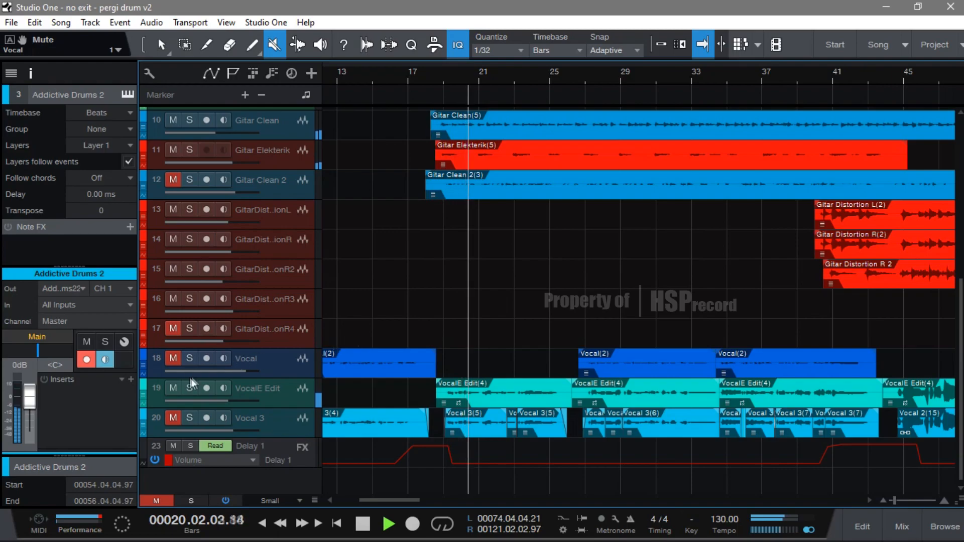
left_click(174, 388)
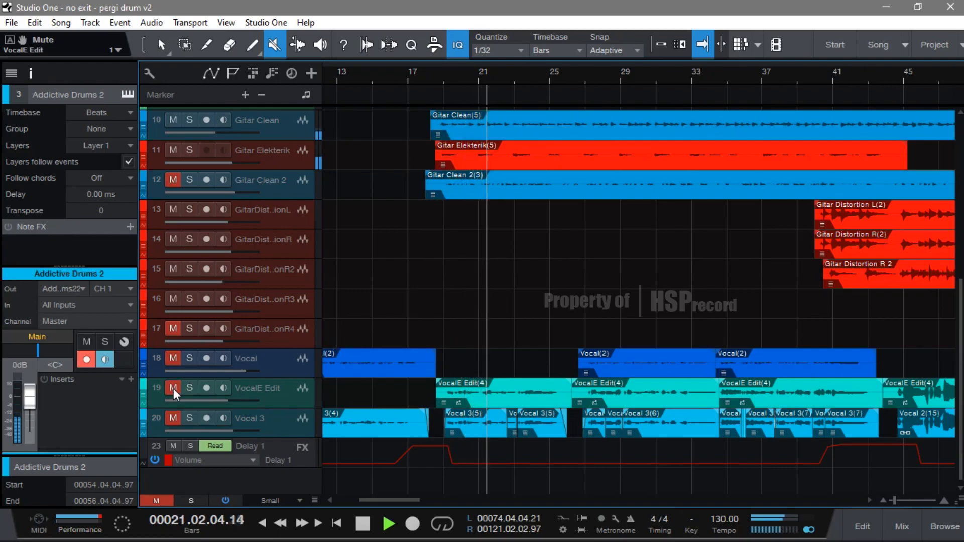
scroll(520, 346, "up", 10)
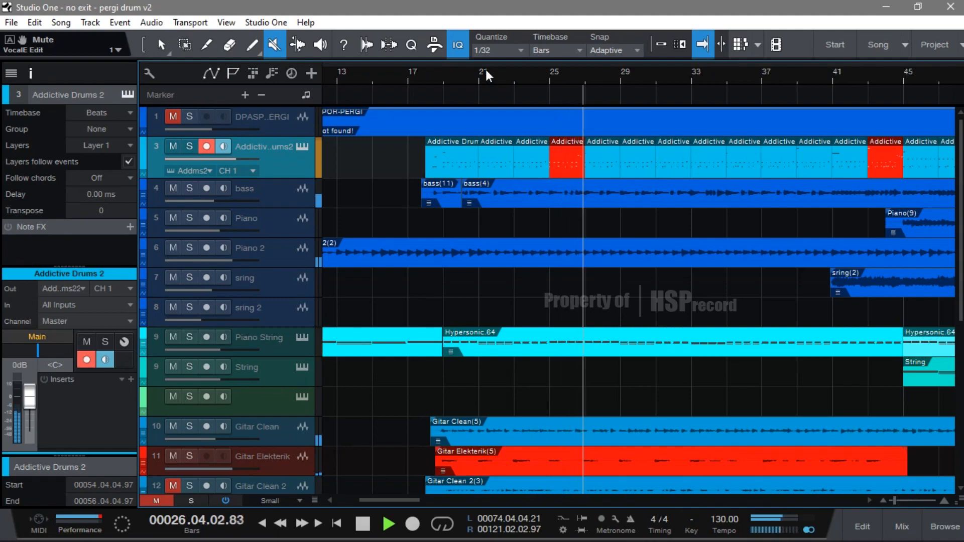
key("space")
left_click(429, 78)
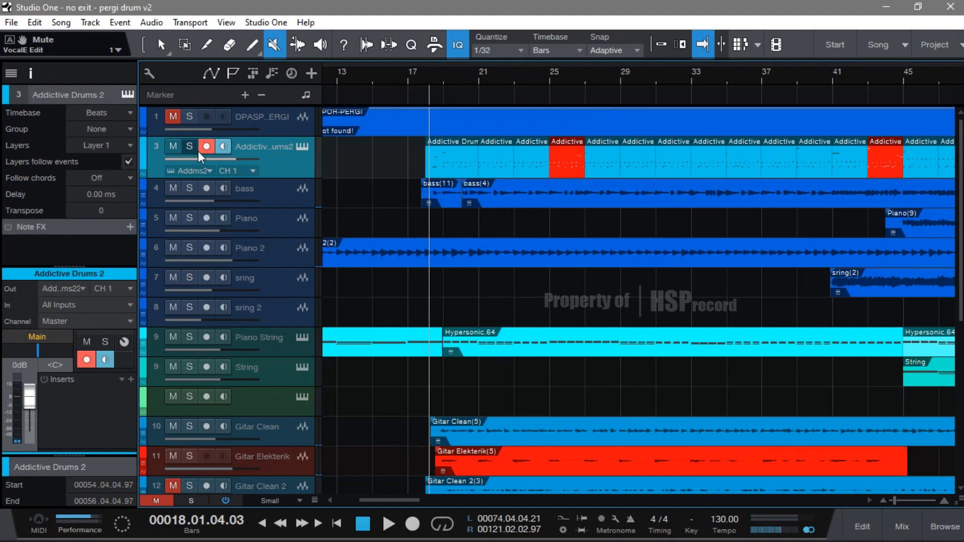
- Open the instrument window of the Addictive Drums 2 track, show its kit view, and reposition the window
left_click(299, 142)
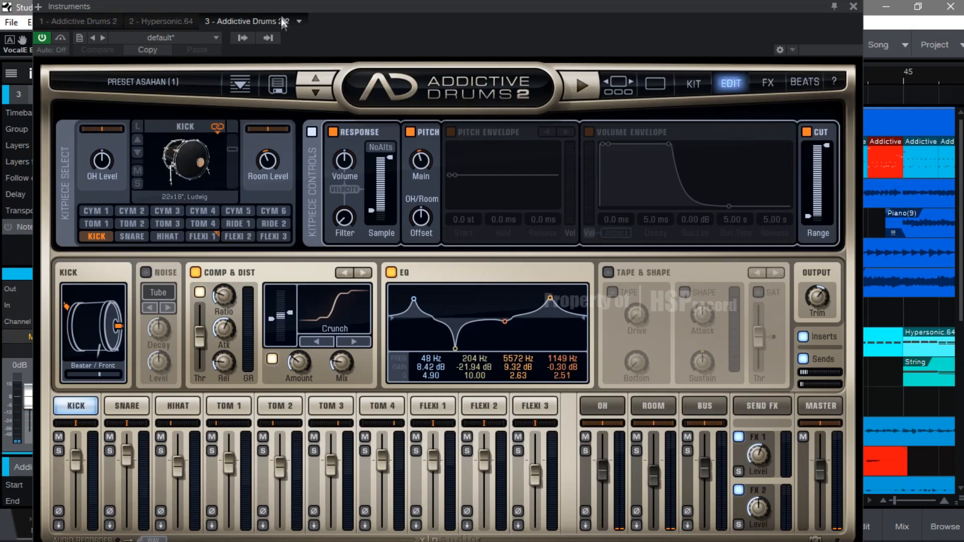
left_click_drag(284, 23, 380, 22)
left_click(785, 81)
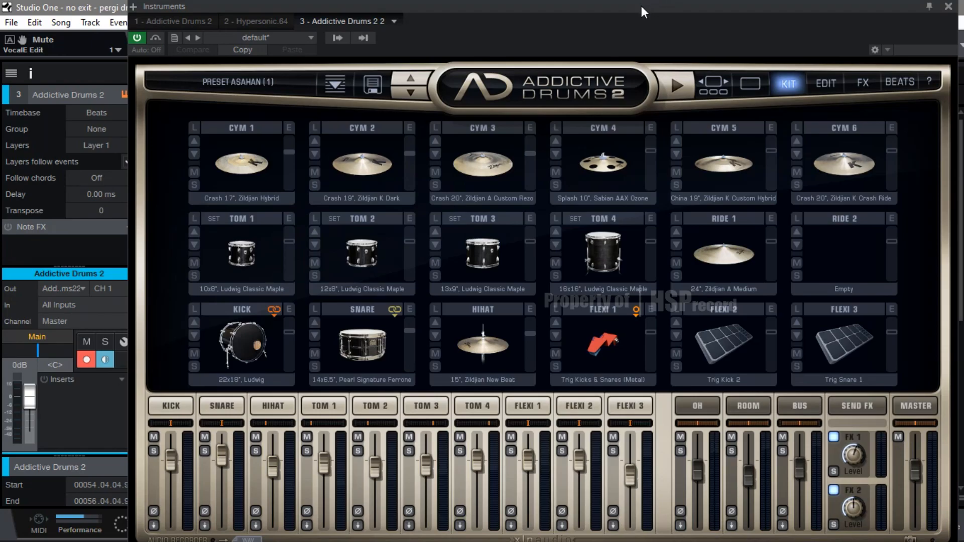
left_click_drag(641, 5, 618, 7)
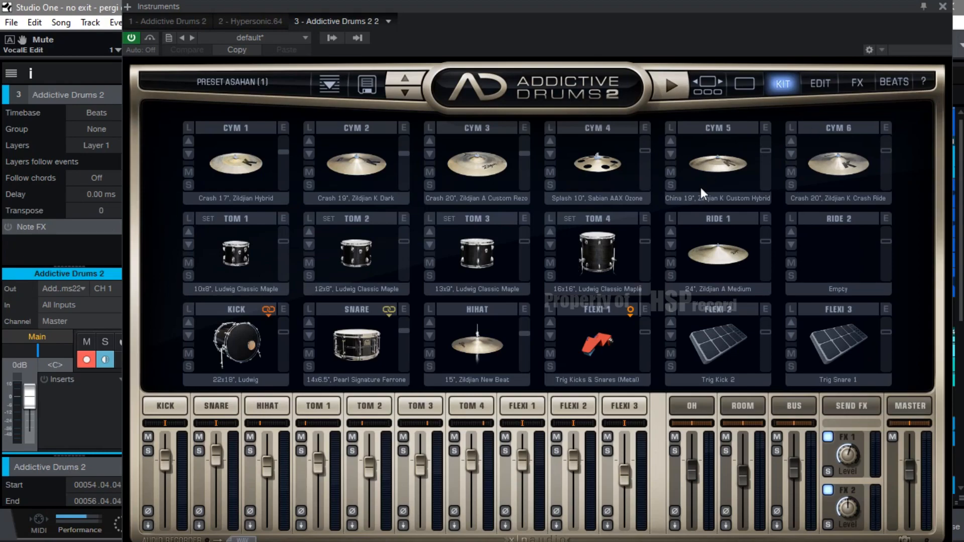
left_click_drag(881, 4, 859, 13)
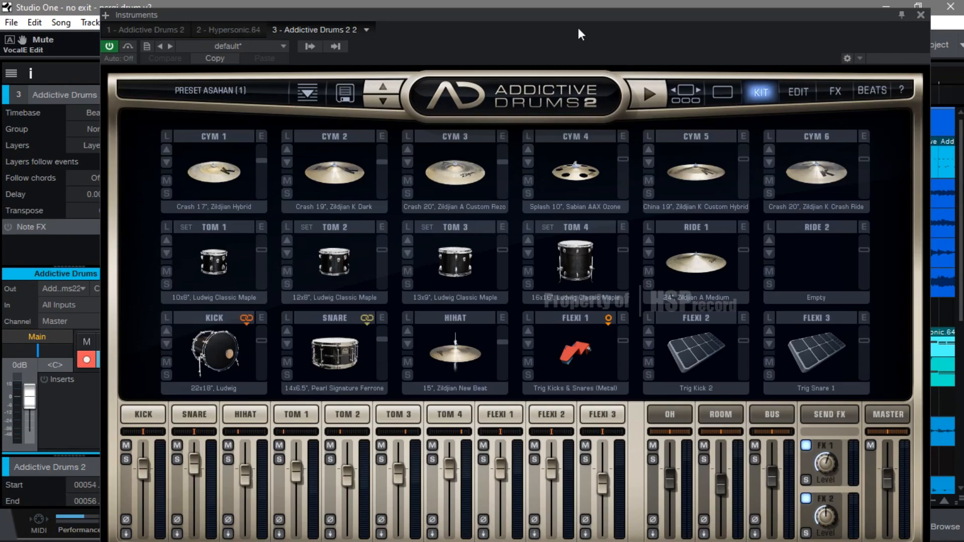
left_click_drag(558, 11, 566, 8)
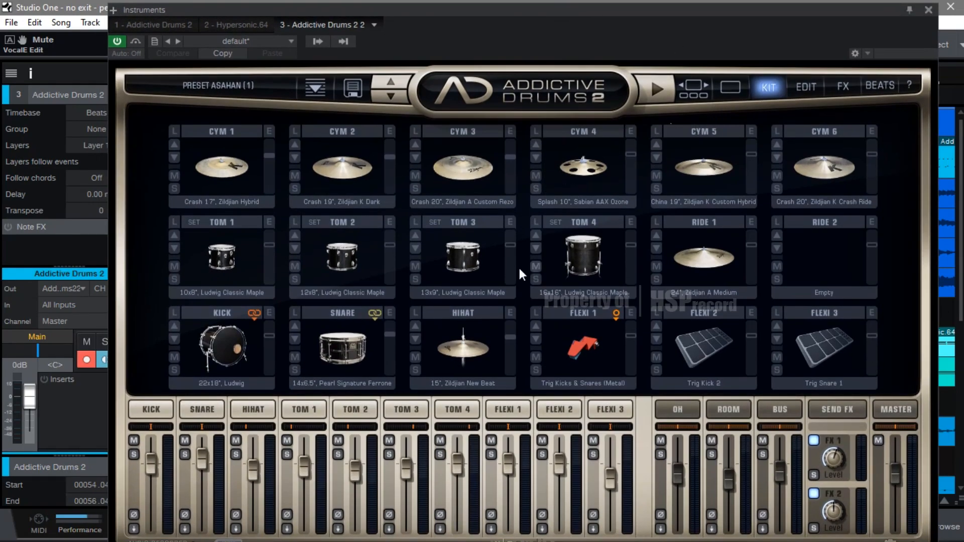
- Show the drum kit's edit view and examine the settings of the snare, hi-hat, Tom 1 and Tom 2 after the kick
left_click(808, 86)
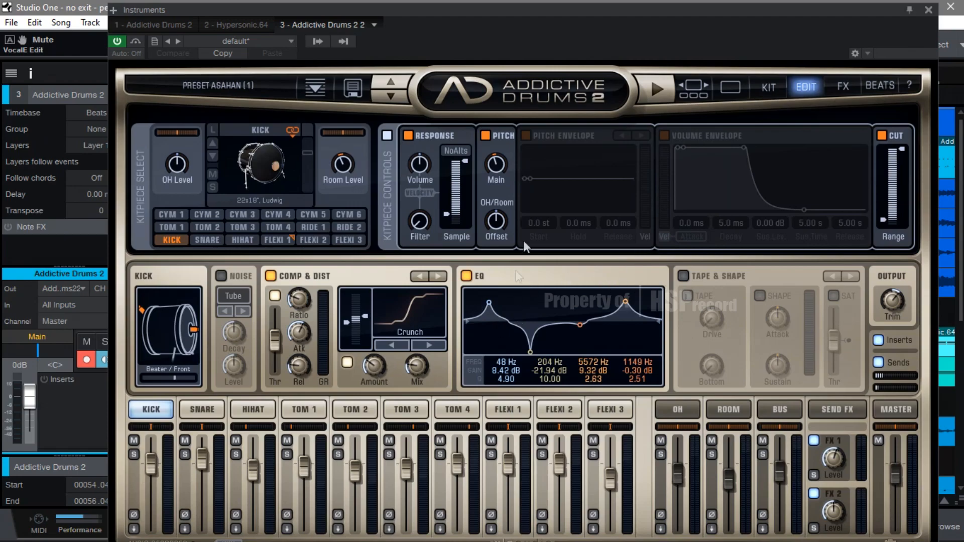
left_click(202, 409)
left_click(263, 405)
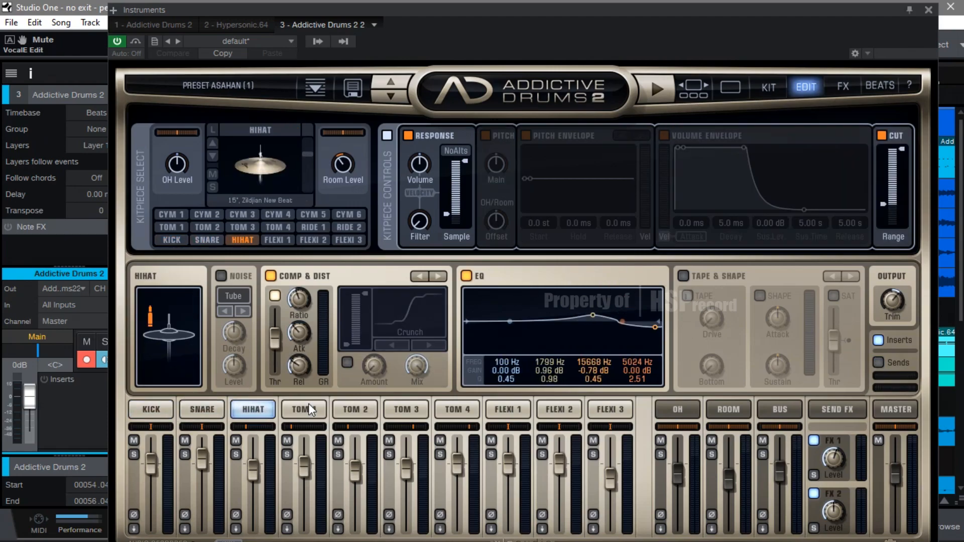
left_click(308, 406)
left_click(361, 406)
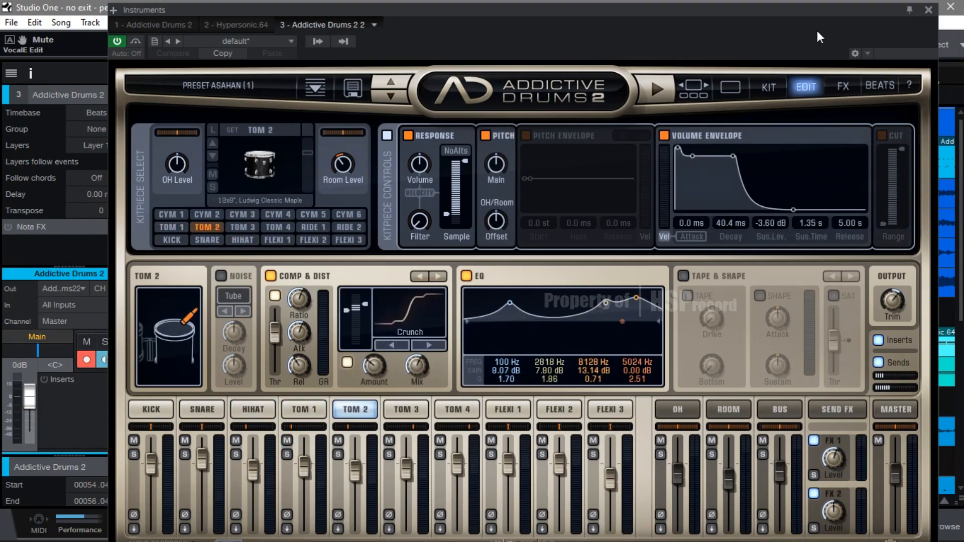
- Solo the Addictive Drums 2 track during playback from bar 18, disarm its recording, and watch the drum channel levels
left_click_drag(707, 16, 785, 282)
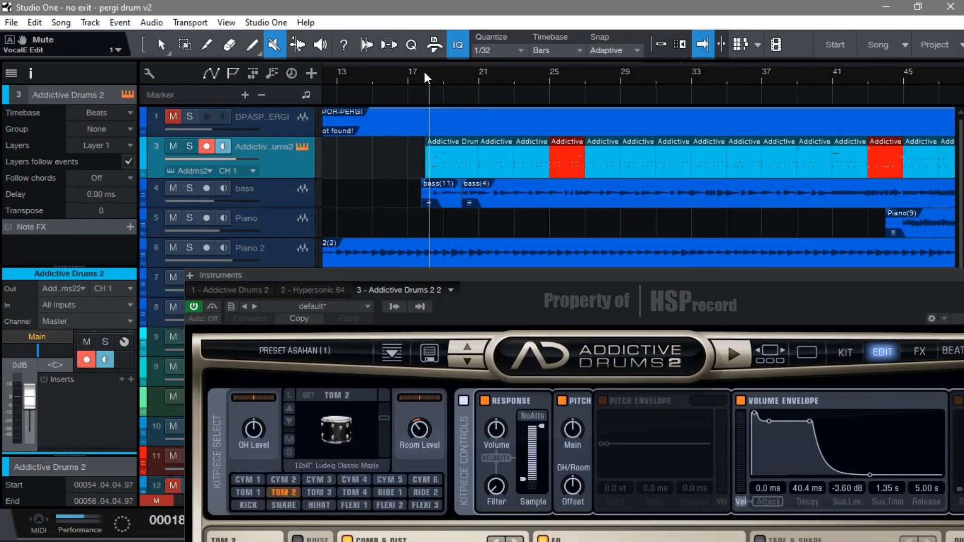
scroll(425, 74, "up", 3)
left_click(191, 147)
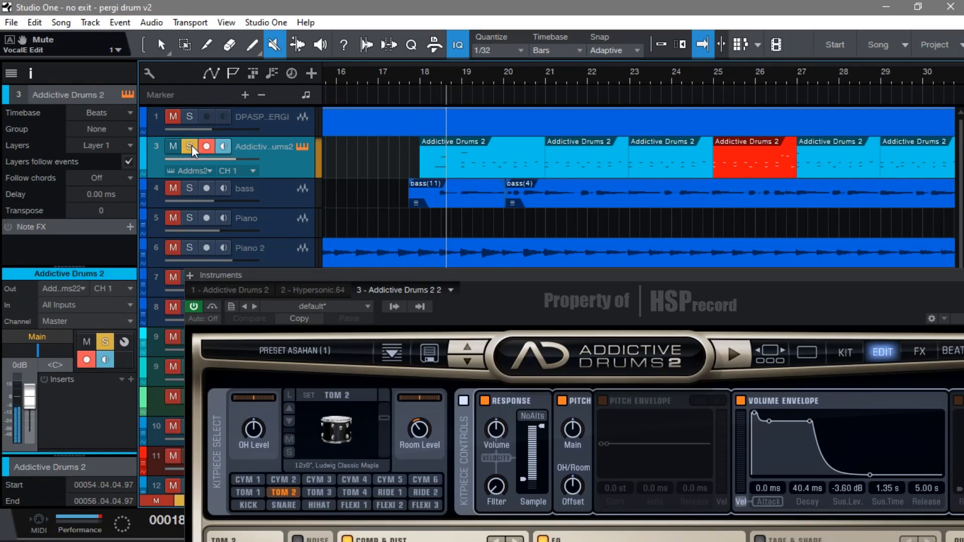
left_click(205, 145)
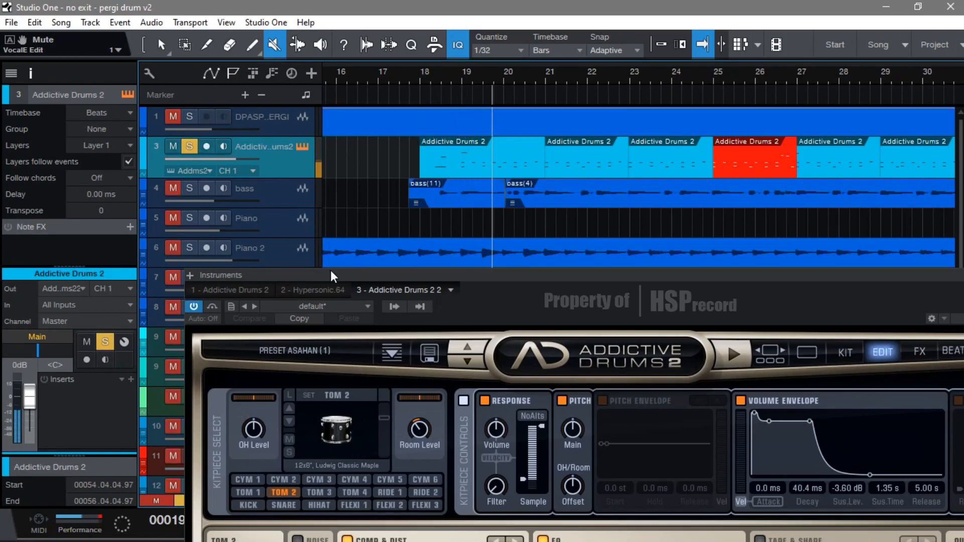
left_click_drag(331, 275, 249, 21)
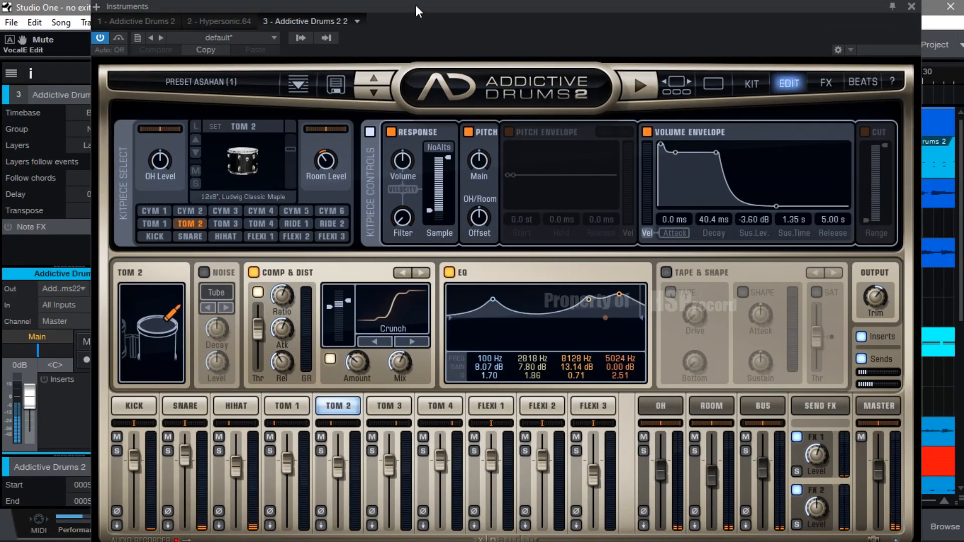
left_click_drag(416, 5, 421, 316)
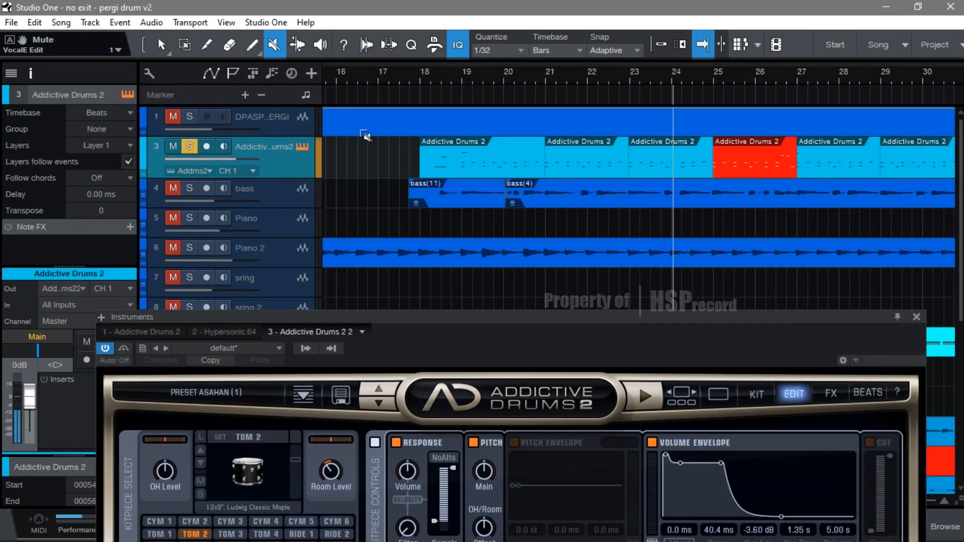
- Open an Addictive Drums 2 event in the note editor with the Arrow tool, examine its drum notes, and close the instrument window and editor
left_click(161, 44)
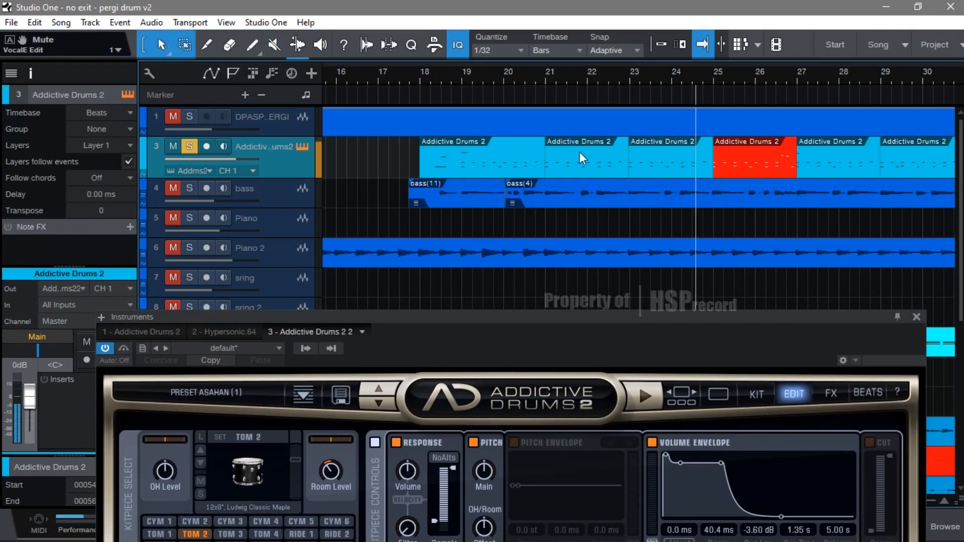
double_click(656, 162)
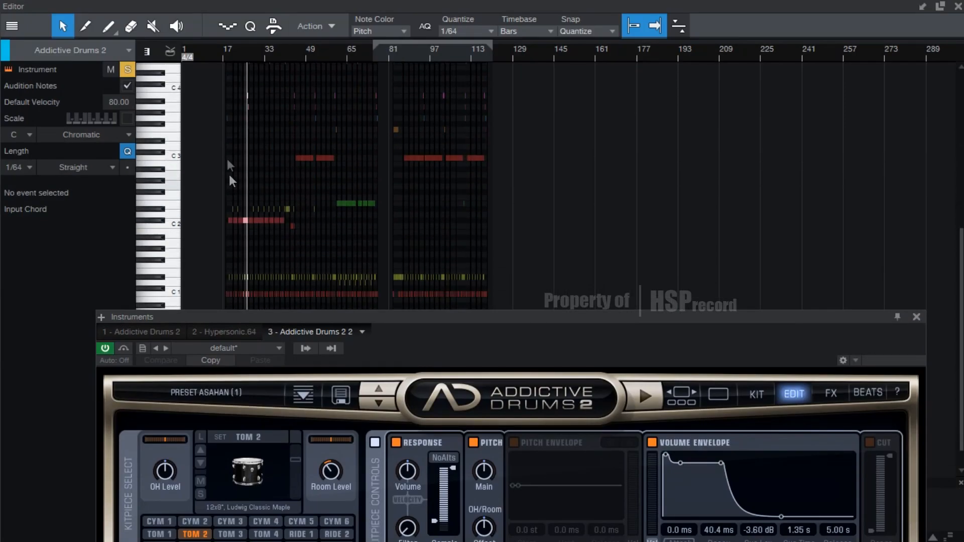
scroll(244, 47, "up", 7)
scroll(410, 178, "down", 1)
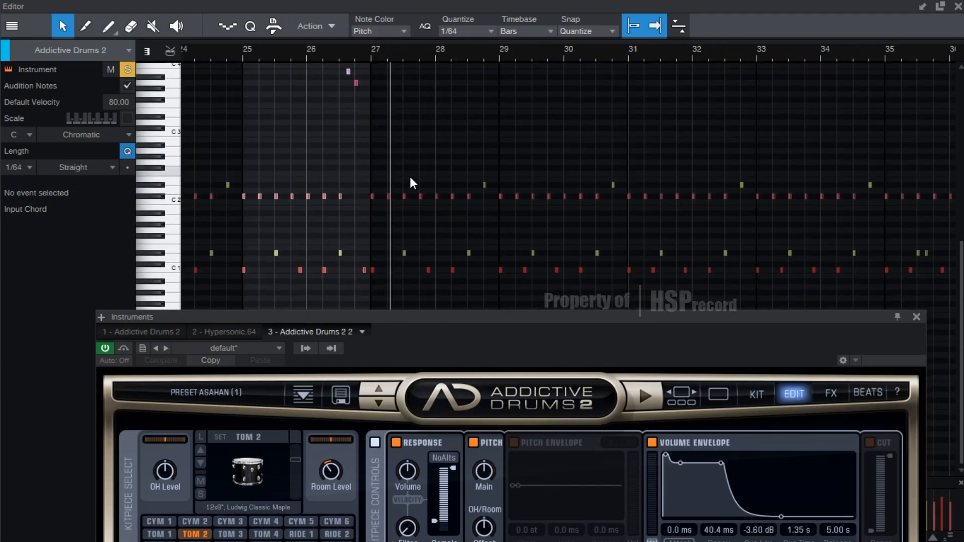
left_click(916, 318)
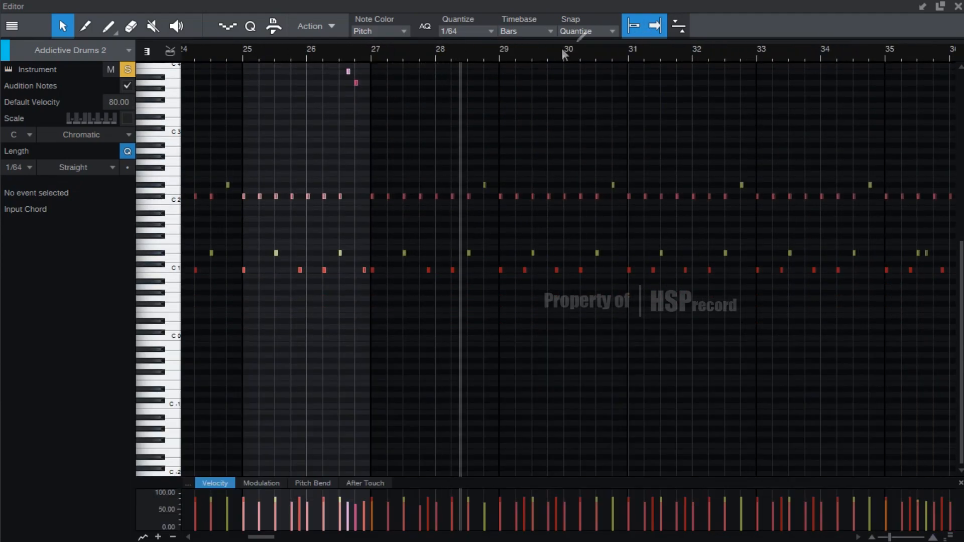
scroll(561, 52, "down", 5)
scroll(562, 53, "up", 3)
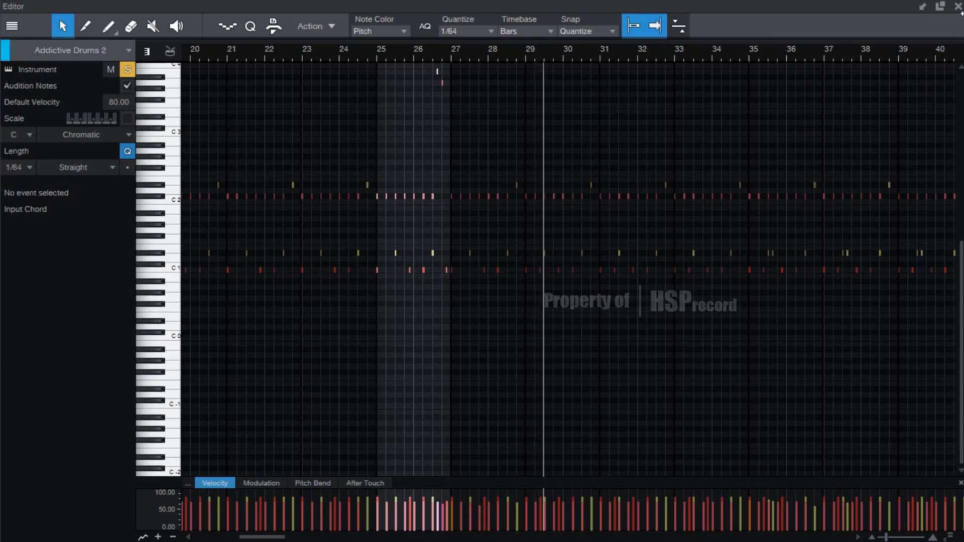
left_click(958, 6)
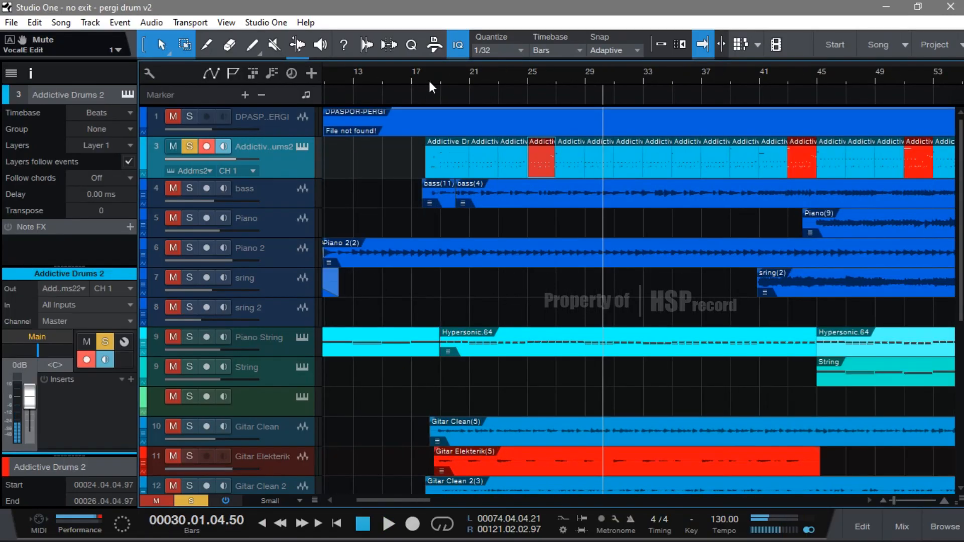
- Reopen the Addictive Drums 2 instrument window over the arrangement, reposition it, and close it
scroll(429, 79, "up", 3)
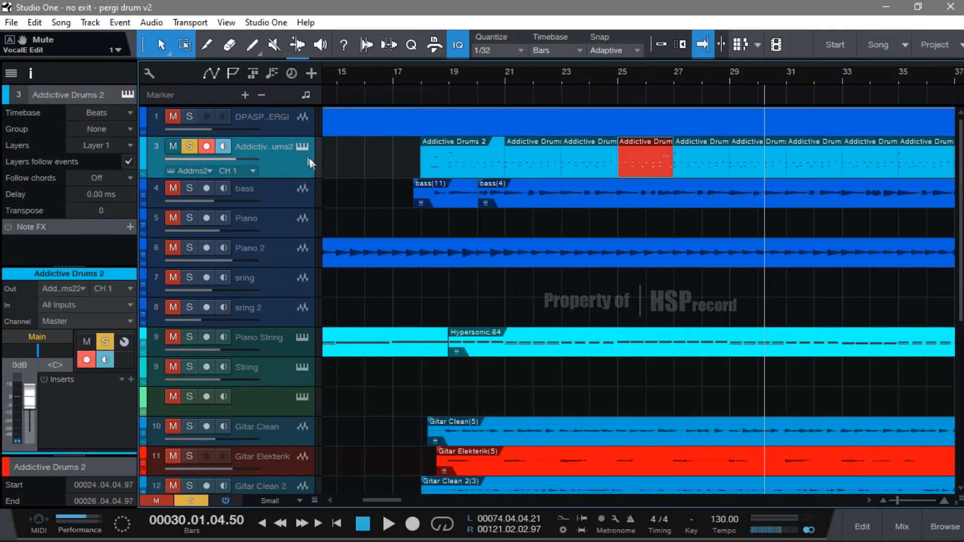
left_click(301, 149)
left_click_drag(712, 319, 675, 274)
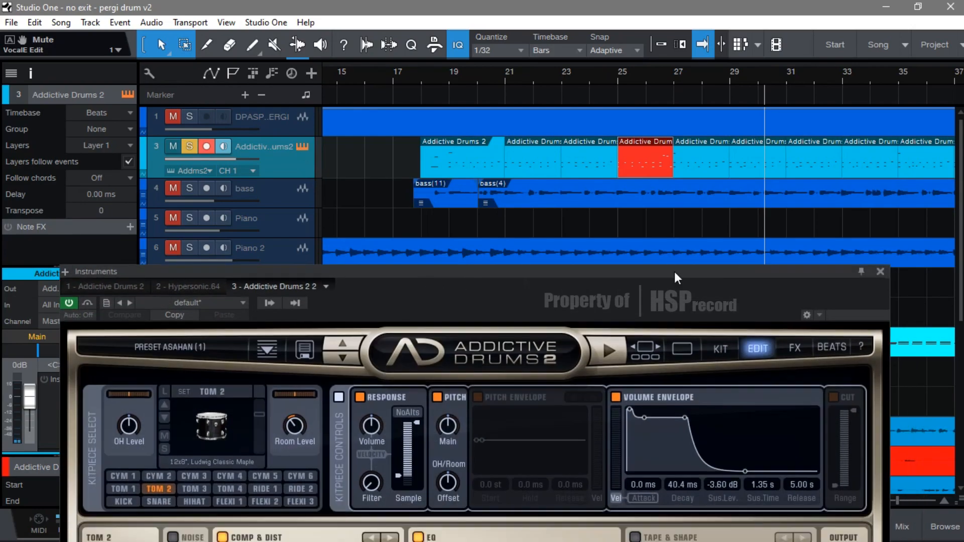
left_click(881, 271)
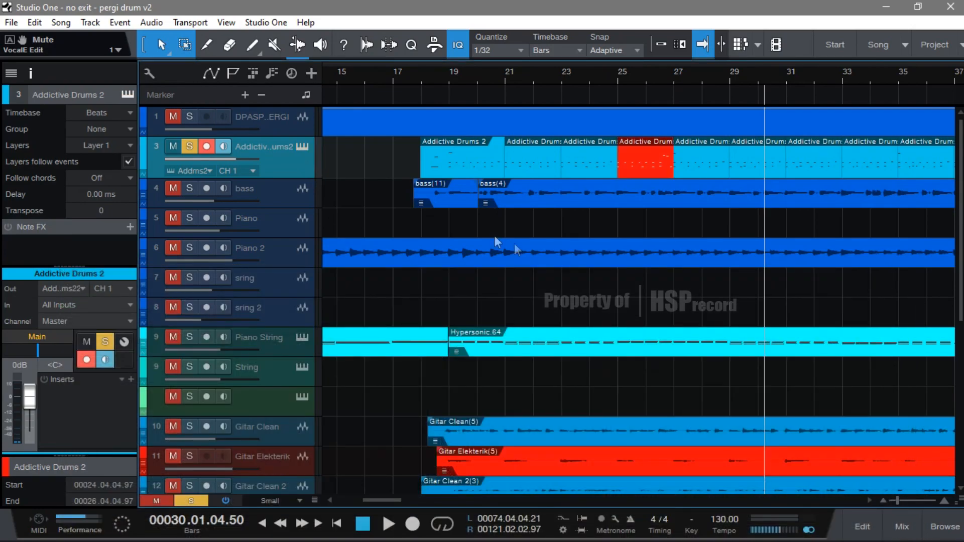
- Solo the bass track alongside the drums and increase its track height
left_click(207, 200)
left_click(187, 191)
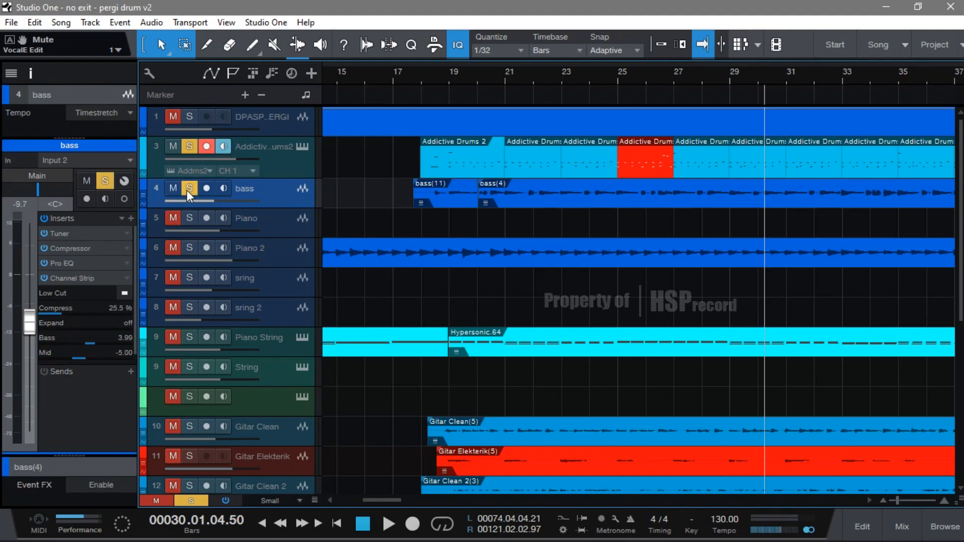
left_click_drag(291, 208, 293, 249)
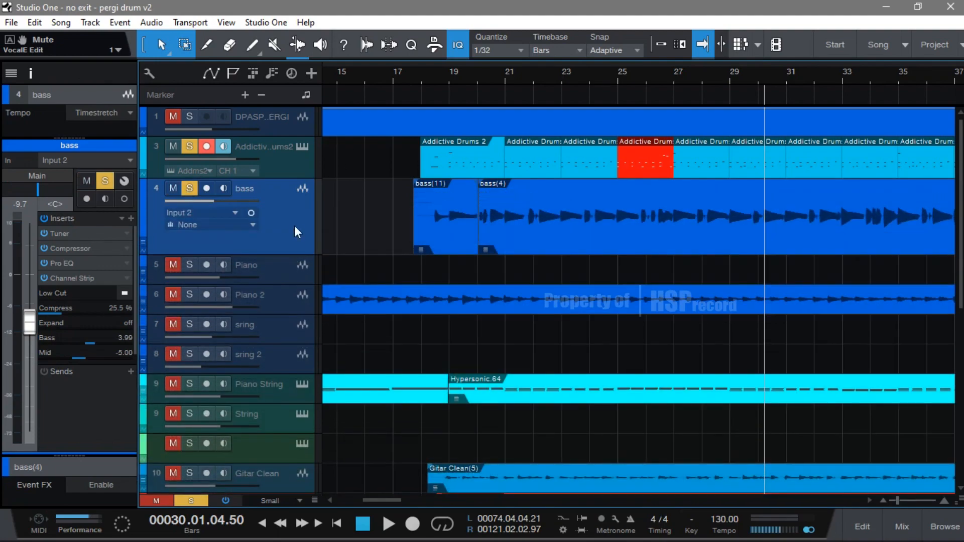
- Place the playhead at bar 18, beat 2, and examine the bass waveform against the drum events up close
left_click(421, 71)
key("e")
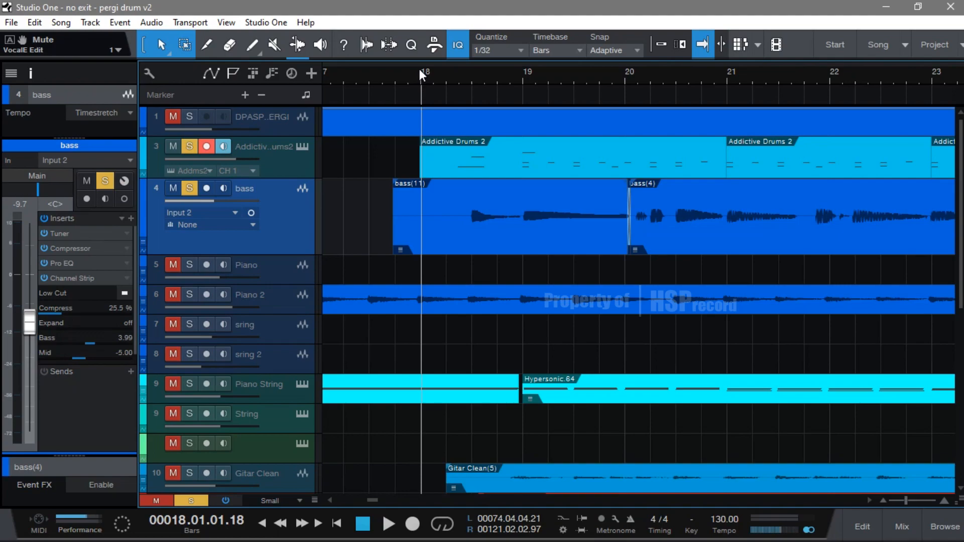
left_click(451, 69)
key("e")
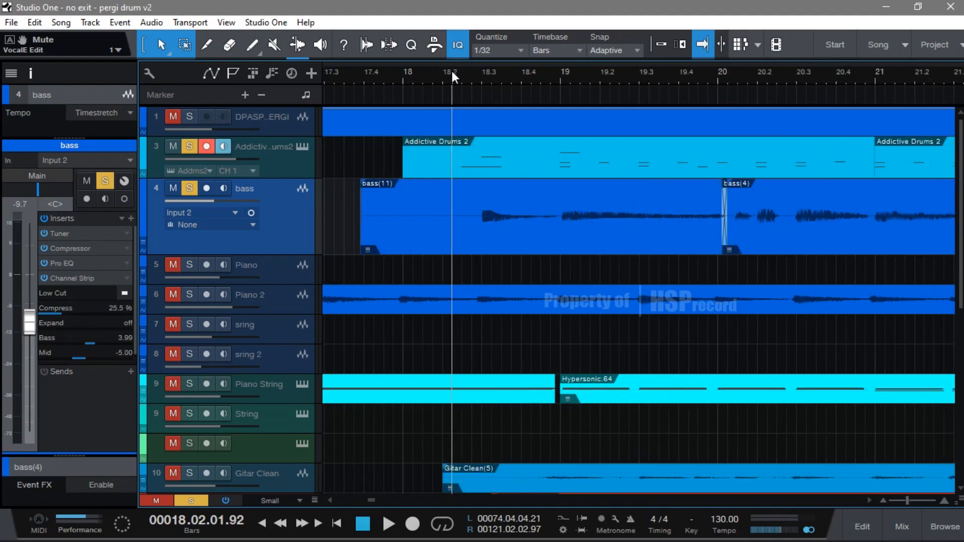
scroll(451, 69, "up", 4)
scroll(451, 68, "down", 5)
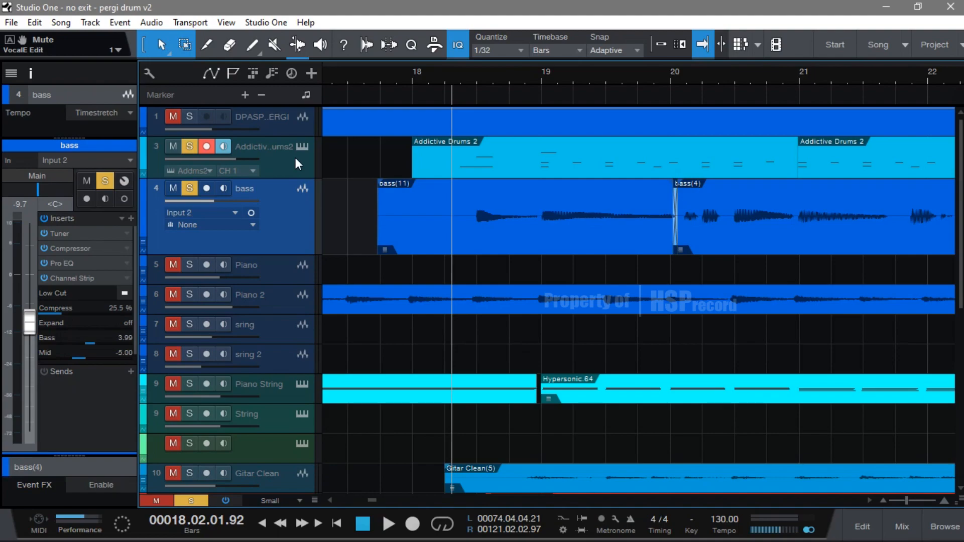
- Select the Addictive Drums 2 track and play the soloed drums and bass from bar 18
left_click(281, 164)
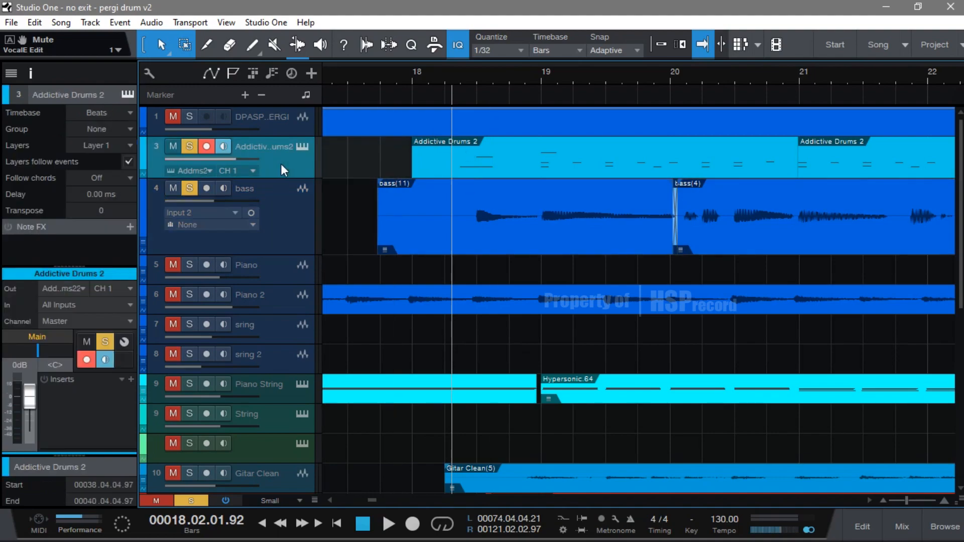
left_click(444, 76)
key("space")
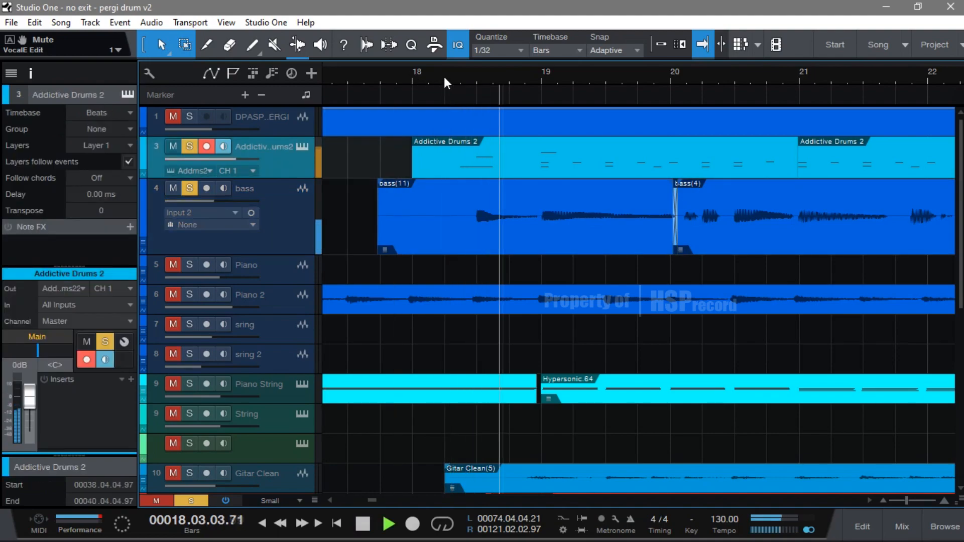
key("w")
key("w")
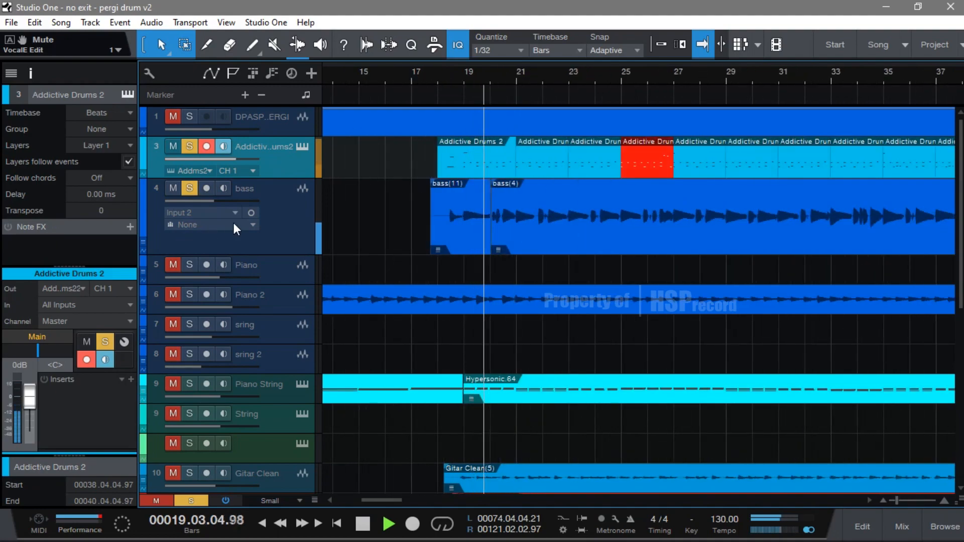
- Open the Pro EQ insert of the bass track during playback, reposition its window, and pin it
left_click(279, 213)
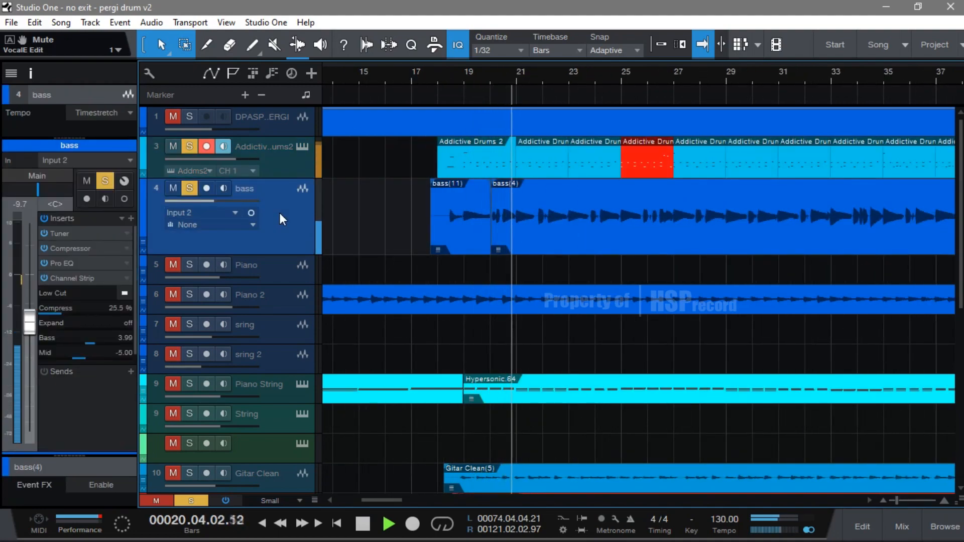
left_click(82, 261)
left_click_drag(670, 160, 751, 181)
left_click(908, 163)
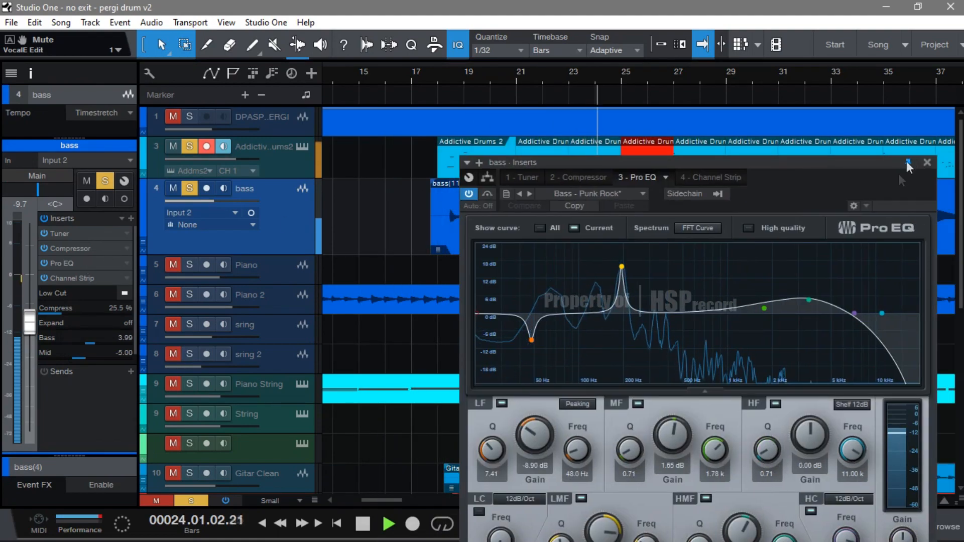
- Show the kick's edit settings in Addictive Drums 2 and place its window beside the bass Pro EQ to compare both EQ curves
left_click(302, 146)
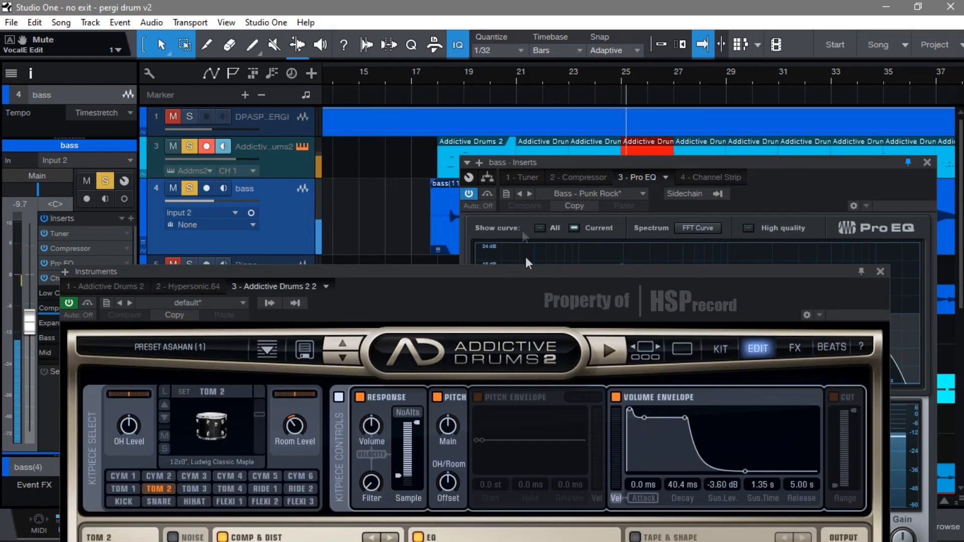
left_click_drag(499, 259, 423, 5)
left_click(20, 405)
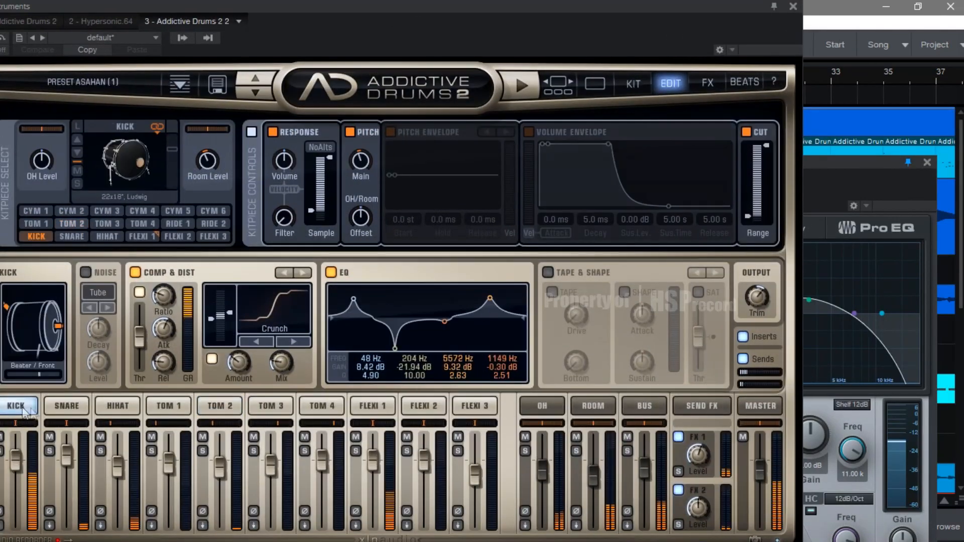
left_click_drag(537, 7, 345, 41)
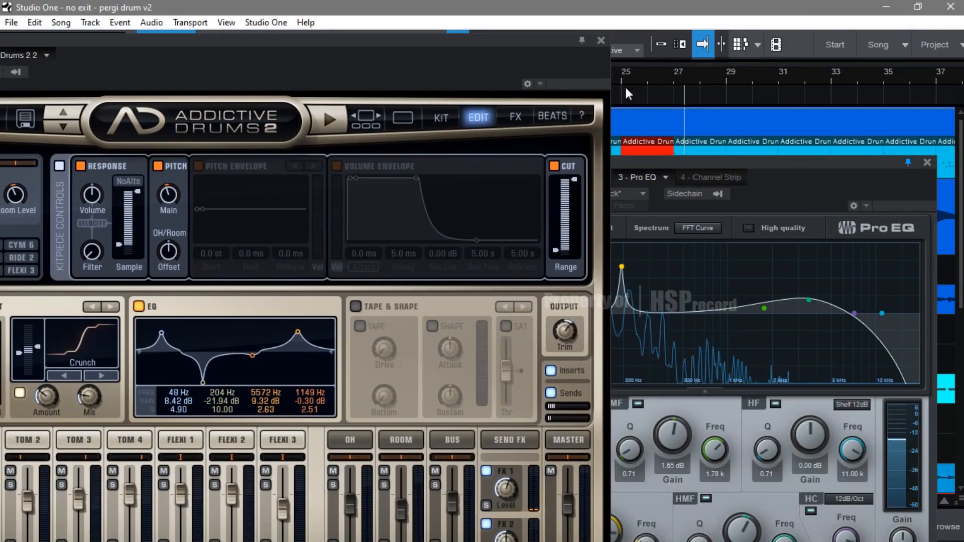
left_click_drag(623, 161, 515, 81)
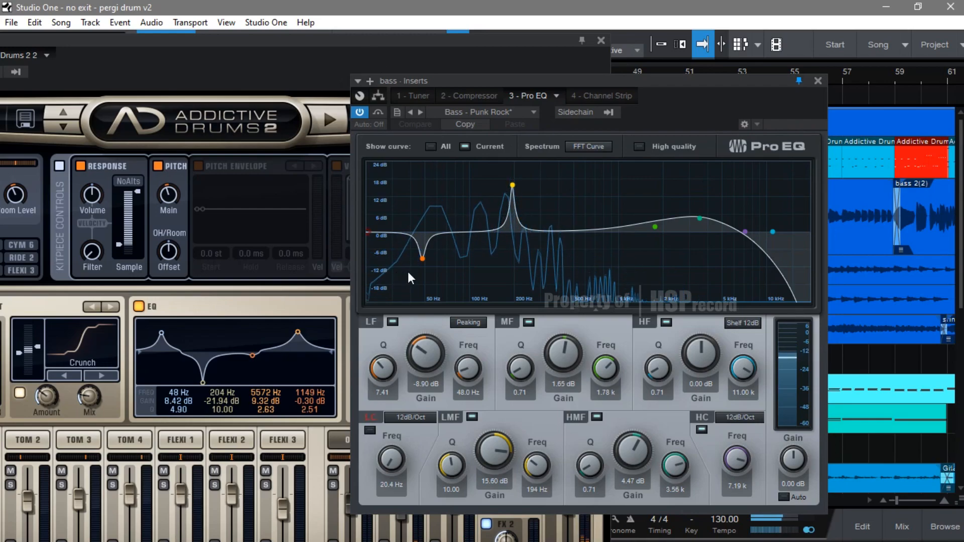
- Close the bass Pro EQ and drum instrument windows, and look over the tracks below the bass across the whole song
left_click(818, 80)
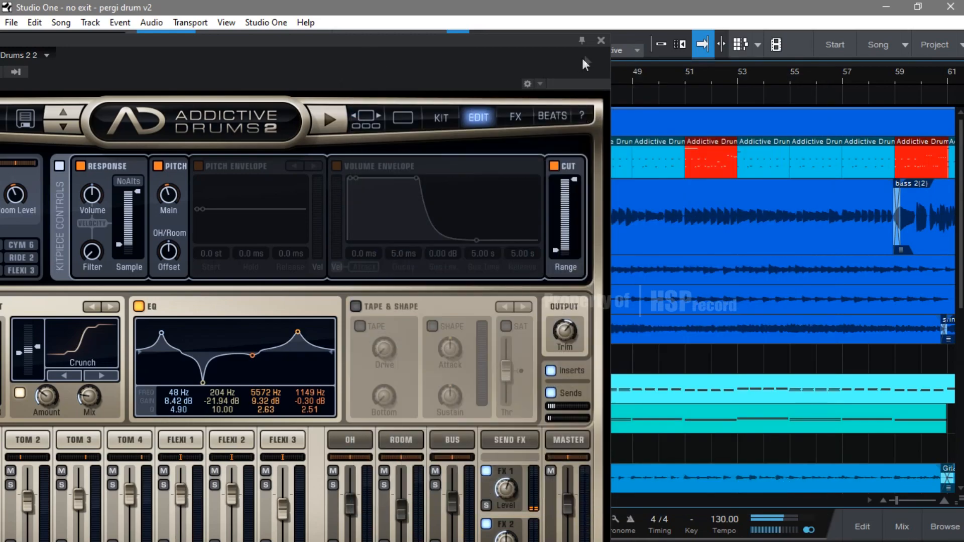
left_click(601, 40)
scroll(583, 70, "down", 3)
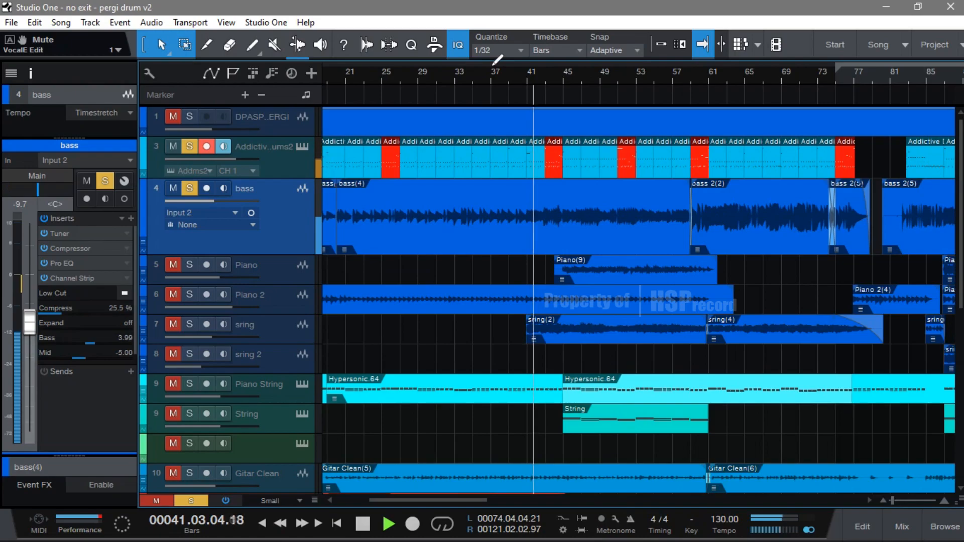
scroll(447, 255, "down", 3)
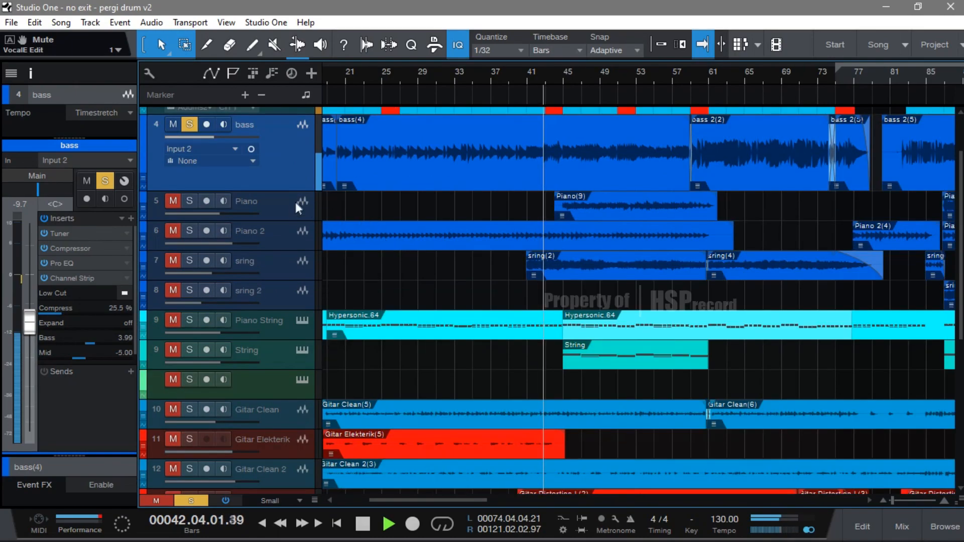
scroll(404, 168, "up", 2)
scroll(502, 73, "down", 4)
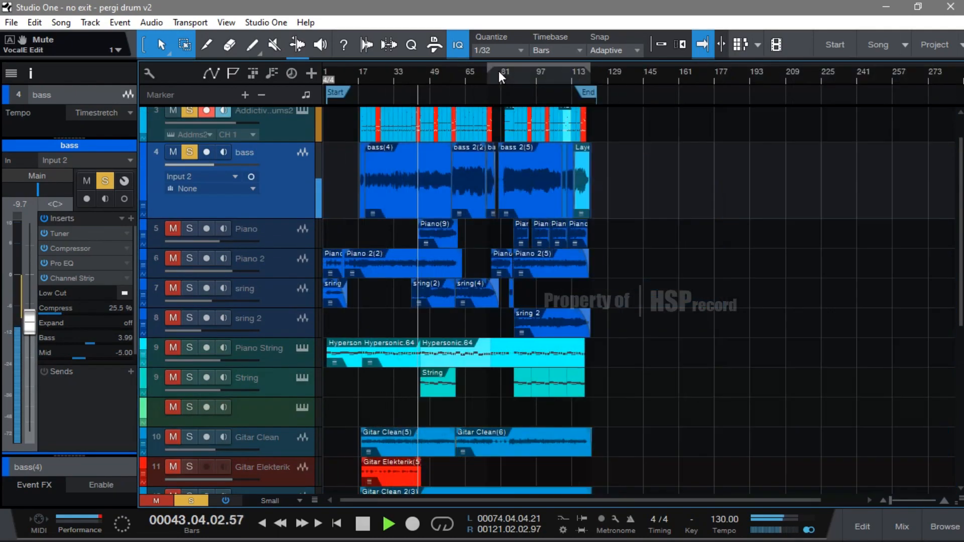
- Play the song from about bar 17 and activate a loop spanning bars 17 to 44
left_click(327, 77)
scroll(329, 75, "up", 5)
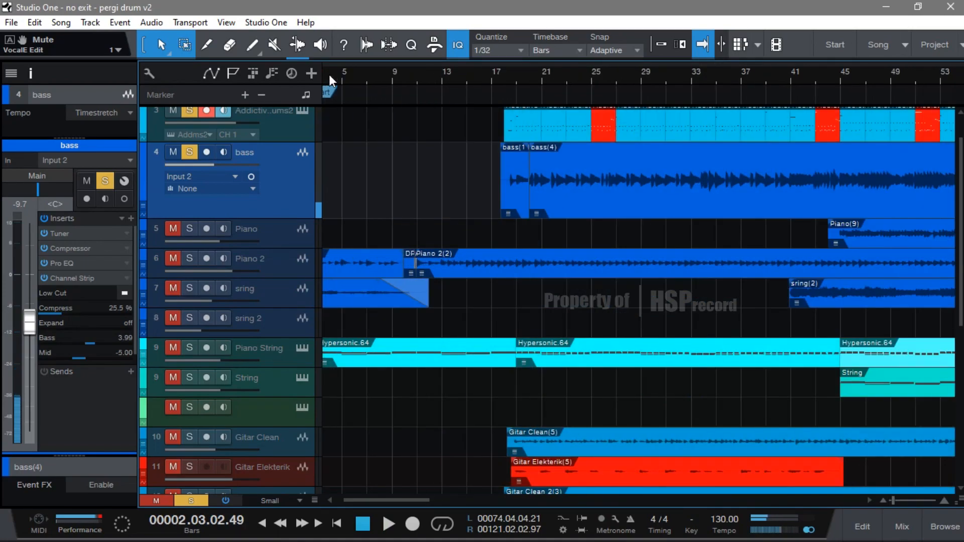
left_click(524, 73)
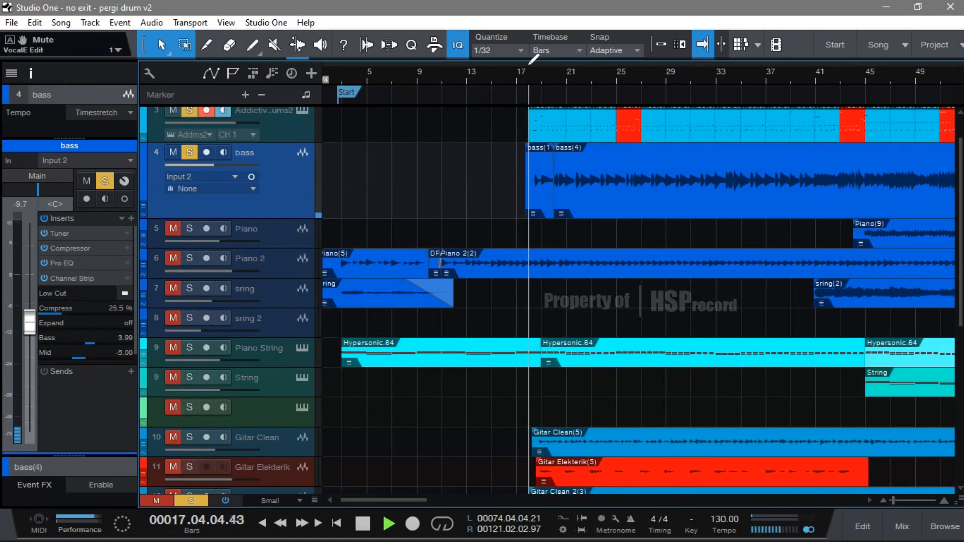
left_click_drag(631, 67, 863, 62)
right_click(826, 64)
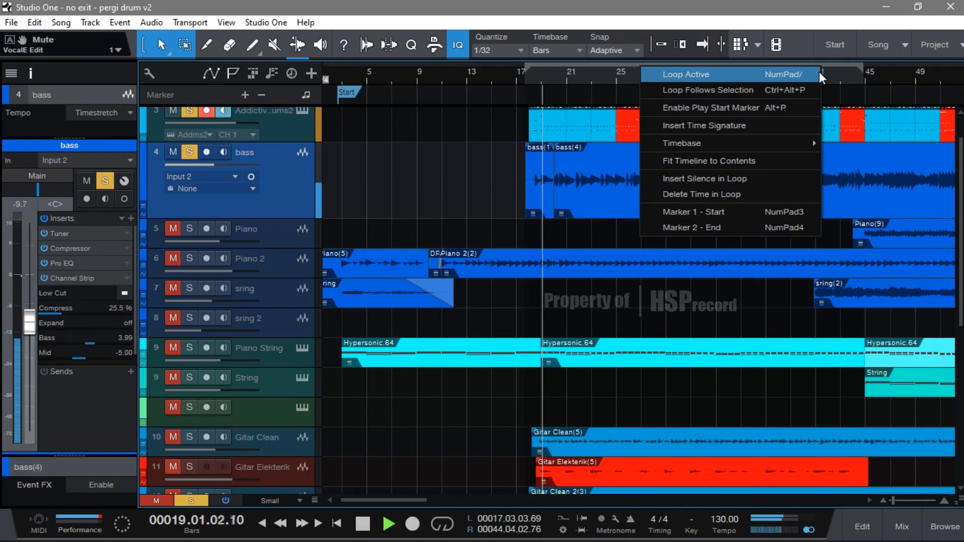
left_click(820, 75)
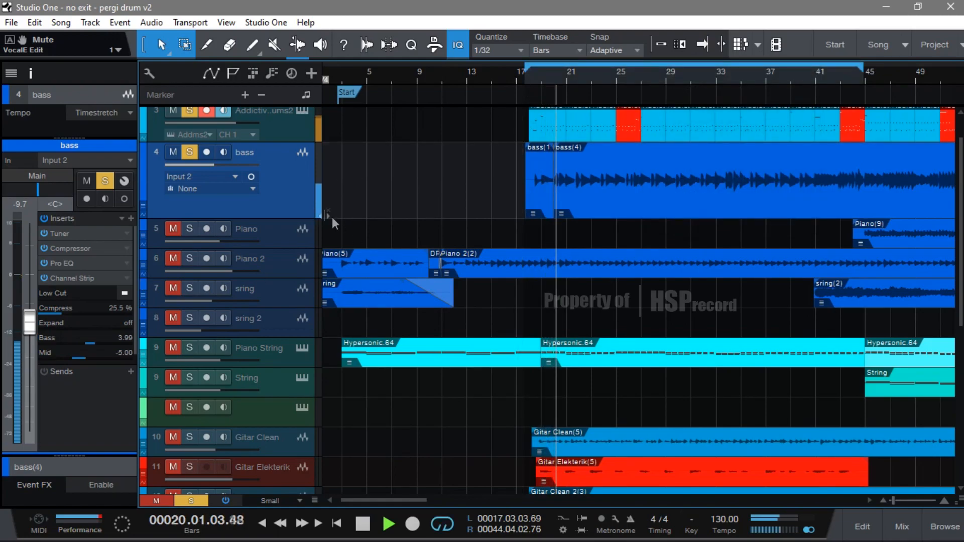
- Solo and select the Gitar Clean track, increase its track height, and stop playback
scroll(258, 369, "down", 4)
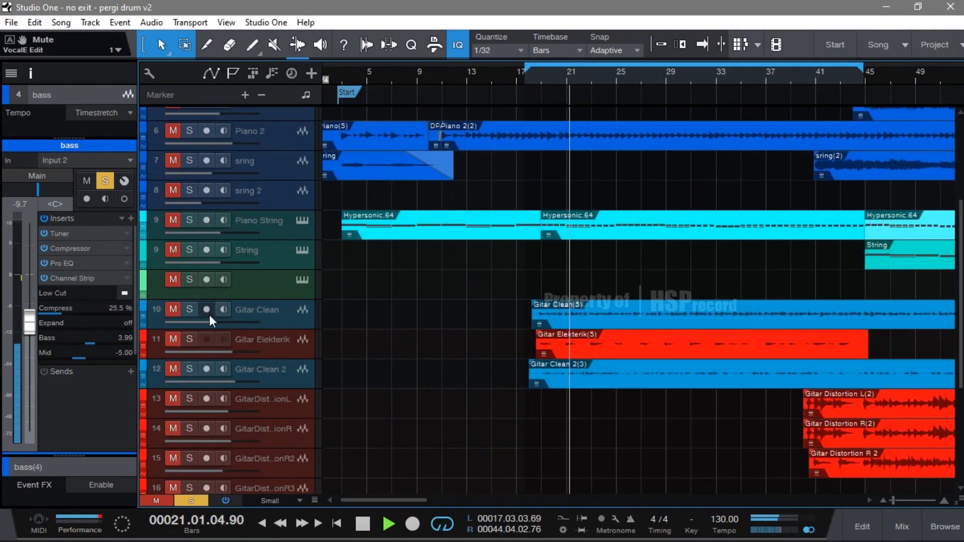
left_click(167, 309)
left_click(190, 309)
left_click(275, 317)
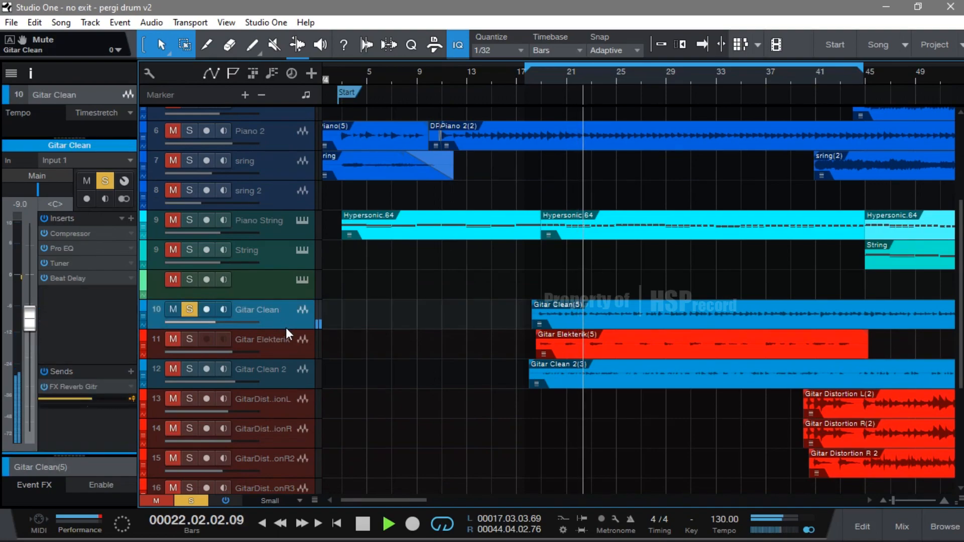
left_click_drag(286, 329, 283, 369)
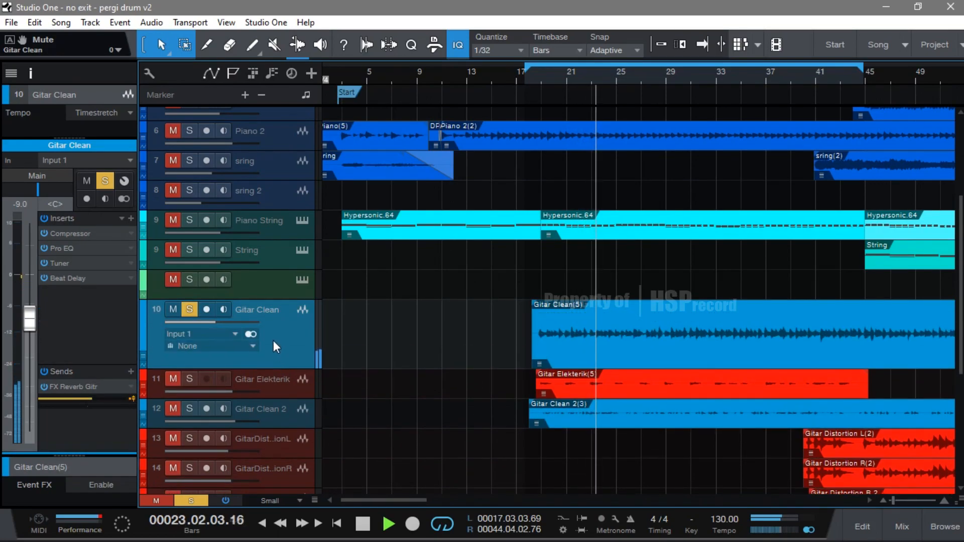
key("space")
key("f")
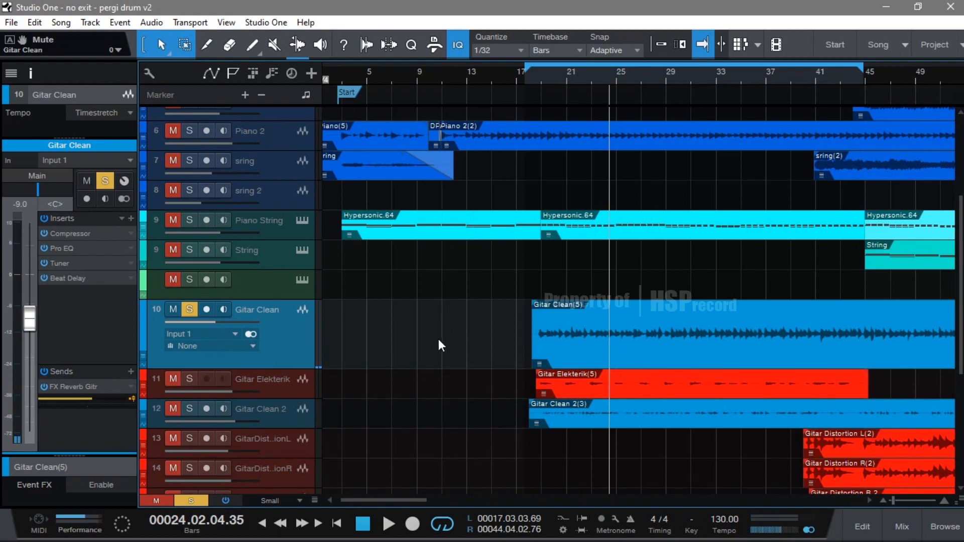
- Examine the Pro EQ insert of Gitar Clean, close it, and look over the tracks from the drums down to the guitars
left_click(74, 247)
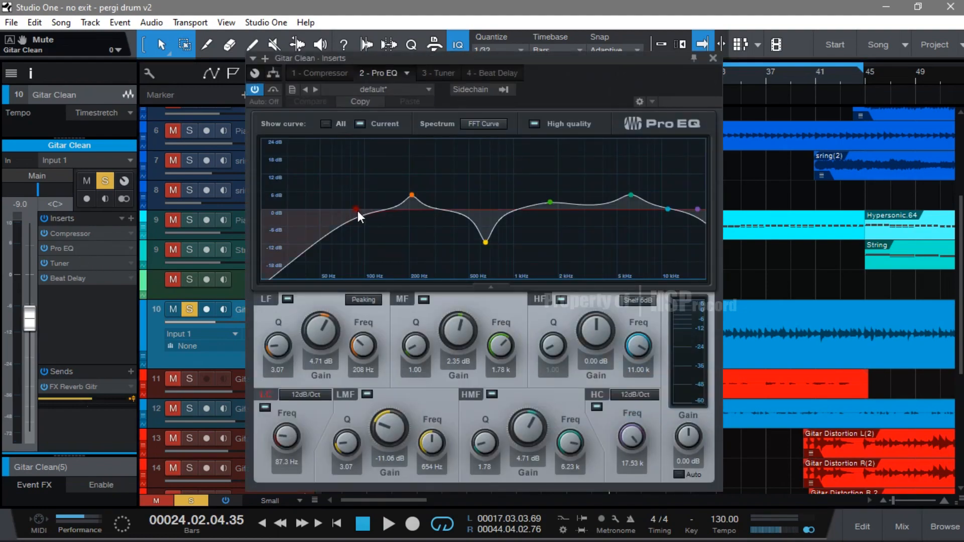
left_click(712, 58)
scroll(666, 77, "down", 3)
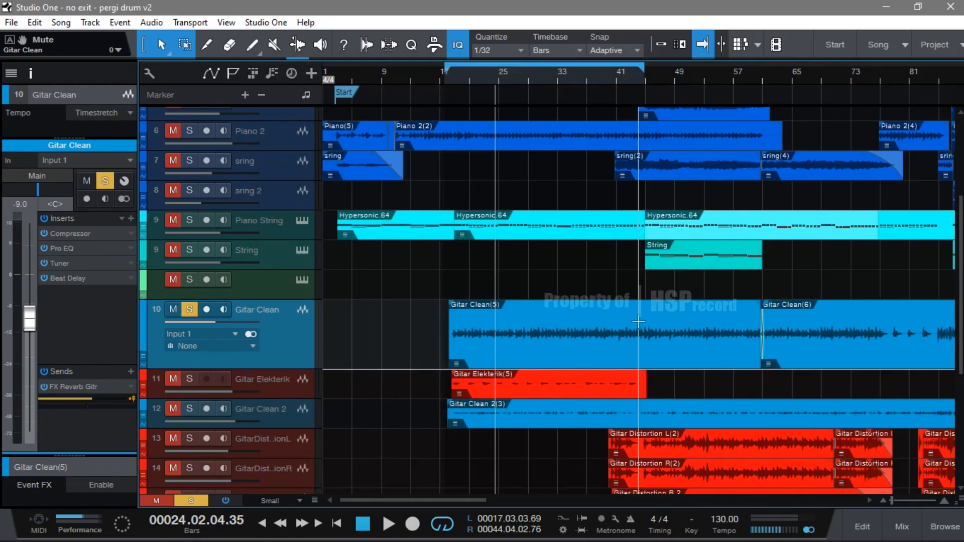
scroll(639, 321, "up", 5)
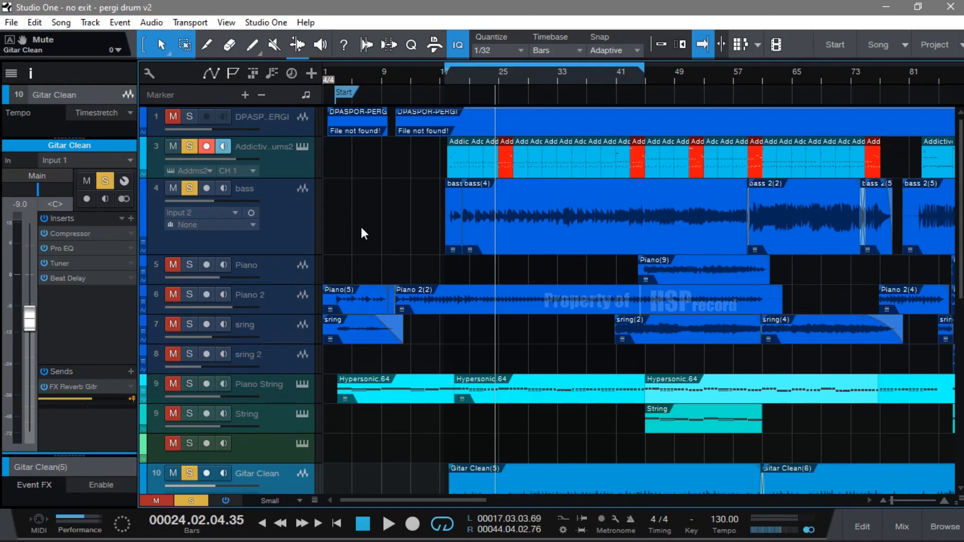
scroll(363, 216, "down", 1)
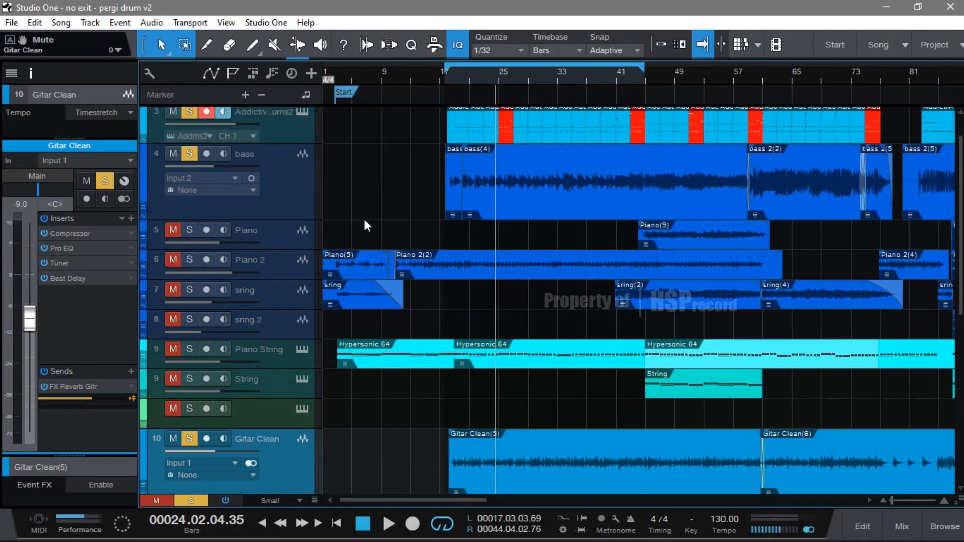
scroll(528, 309, "down", 3)
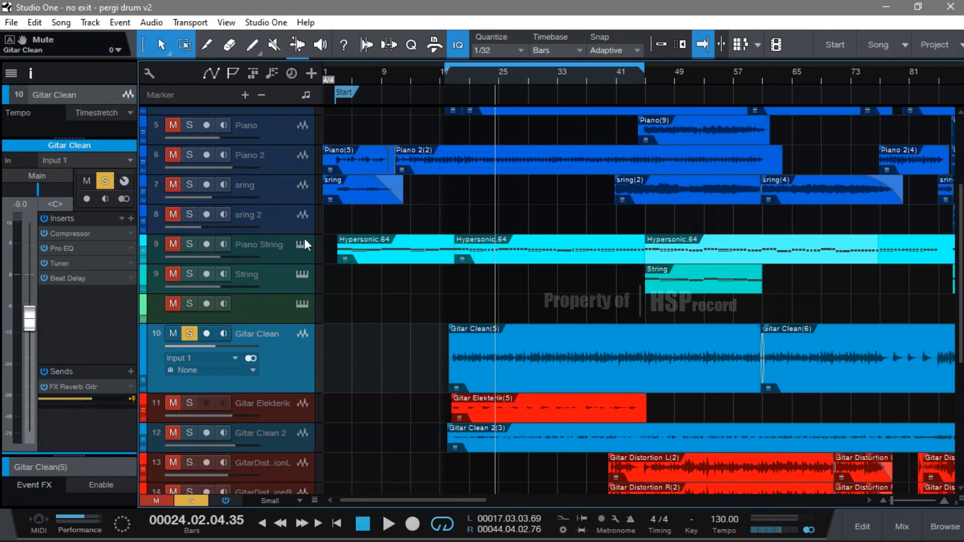
- Play from about bar 18, solo the Piano String track, make its lane taller, and stop playback
double_click(453, 74)
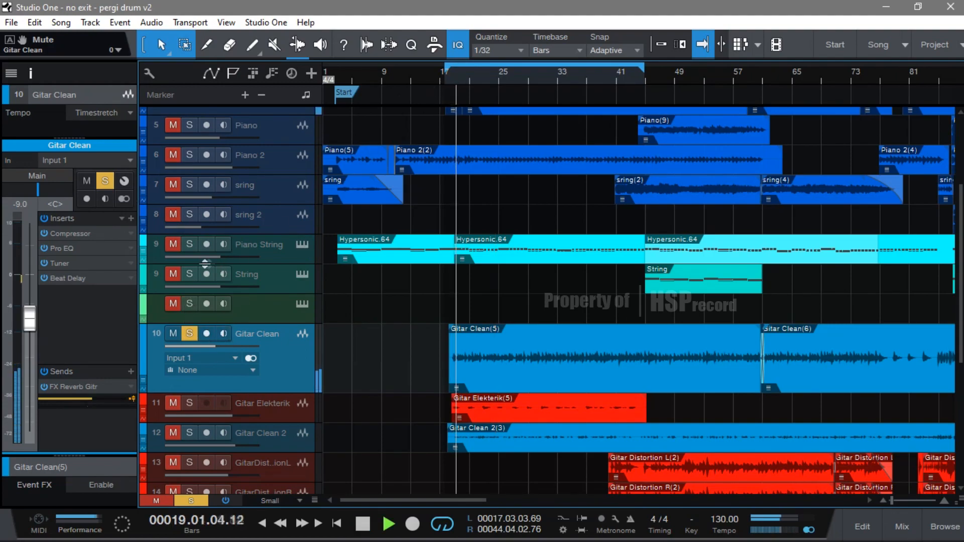
left_click(189, 246)
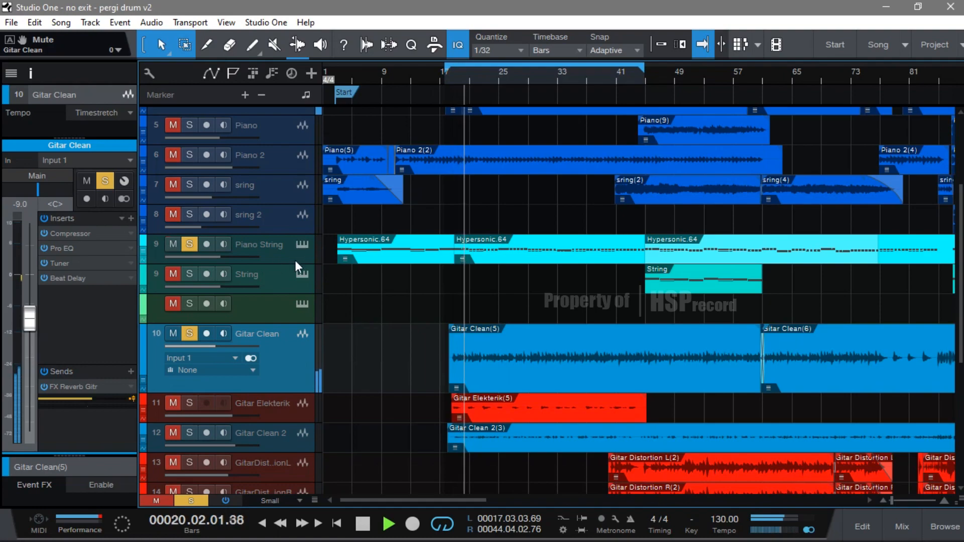
left_click_drag(282, 263, 288, 314)
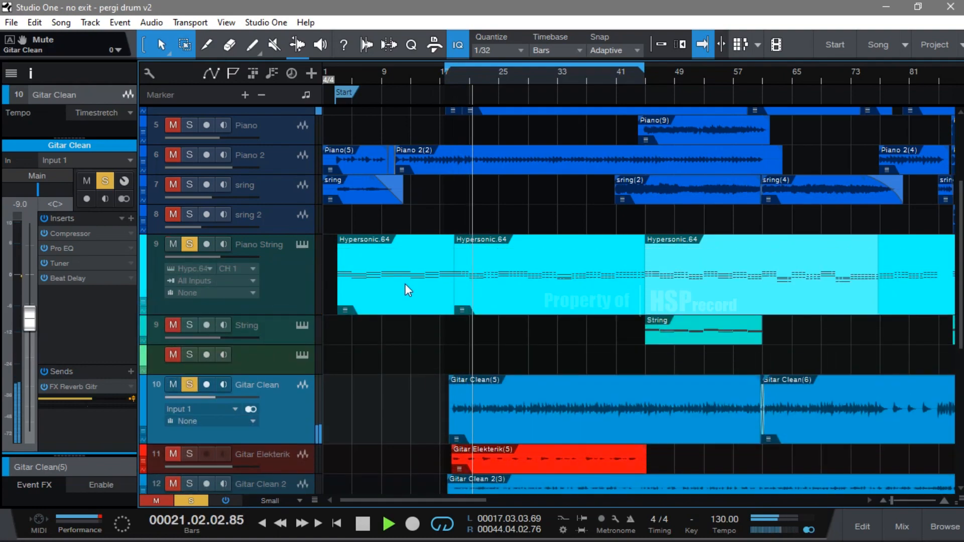
key("space")
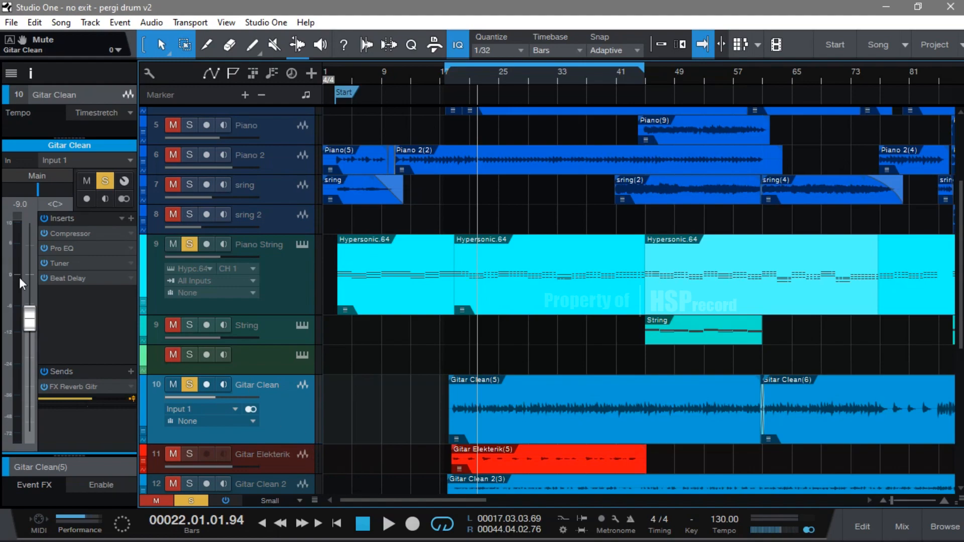
- Examine the Compressor and Pro EQ inserts of Gitar Clean, and close the insert window
left_click(69, 234)
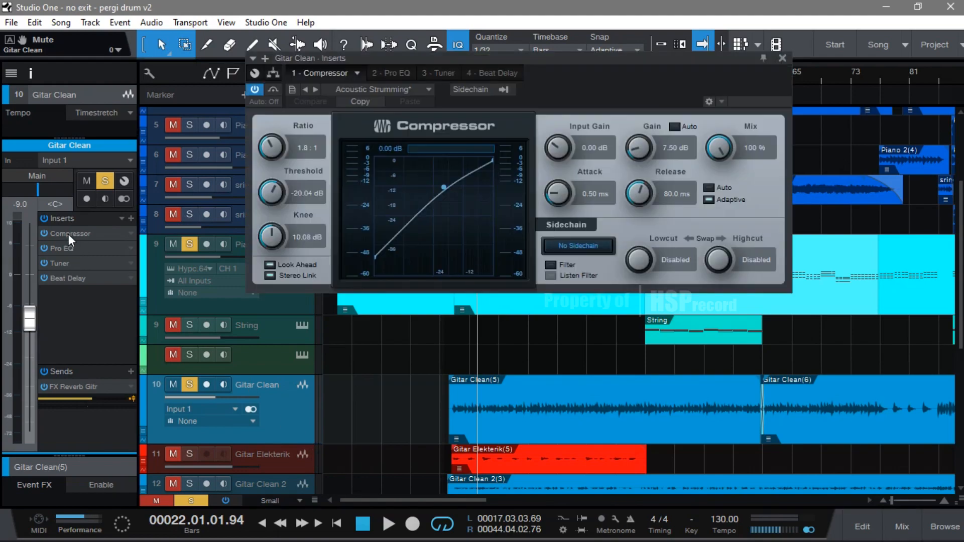
left_click(71, 247)
left_click(714, 58)
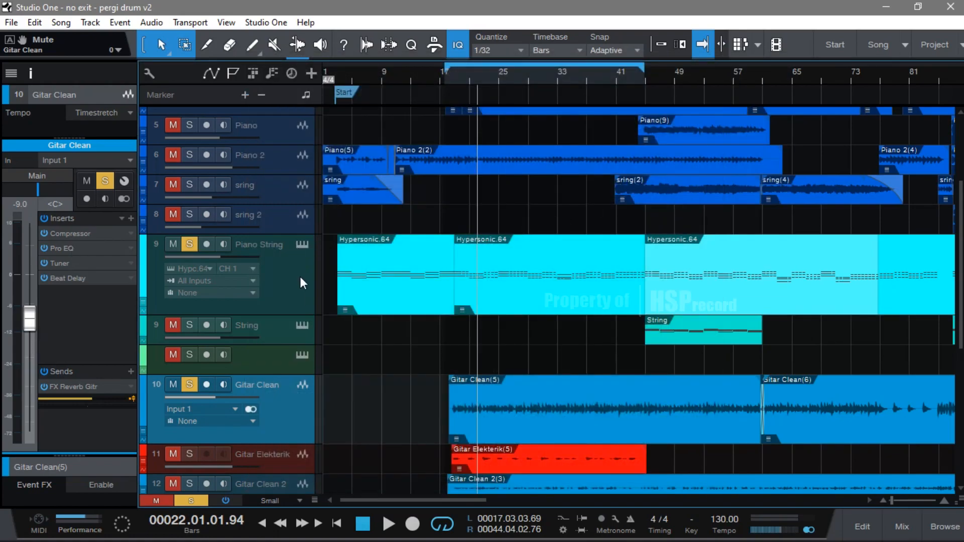
scroll(299, 275, "up", 3)
scroll(364, 369, "down", 3)
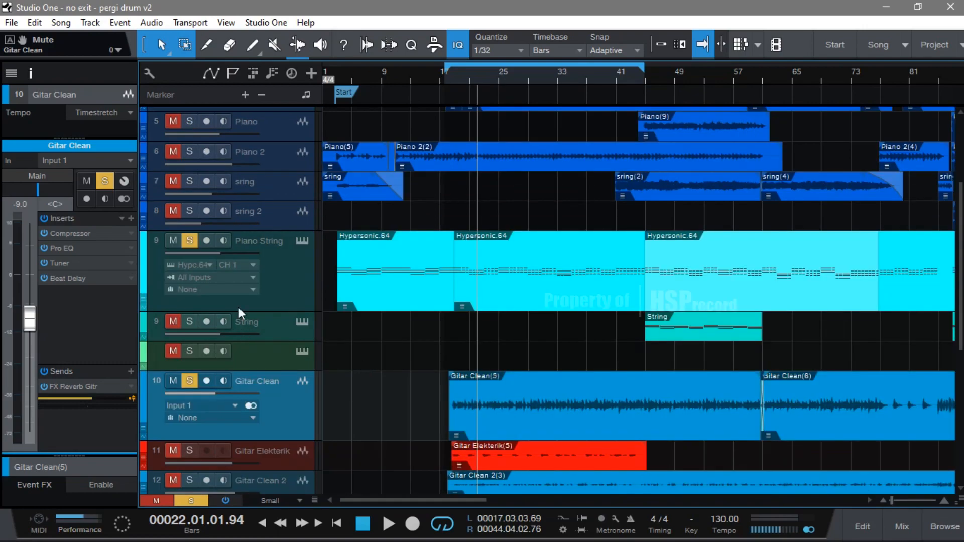
- Resume playback and add the Piano 2 track to the soloed tracks
key("space")
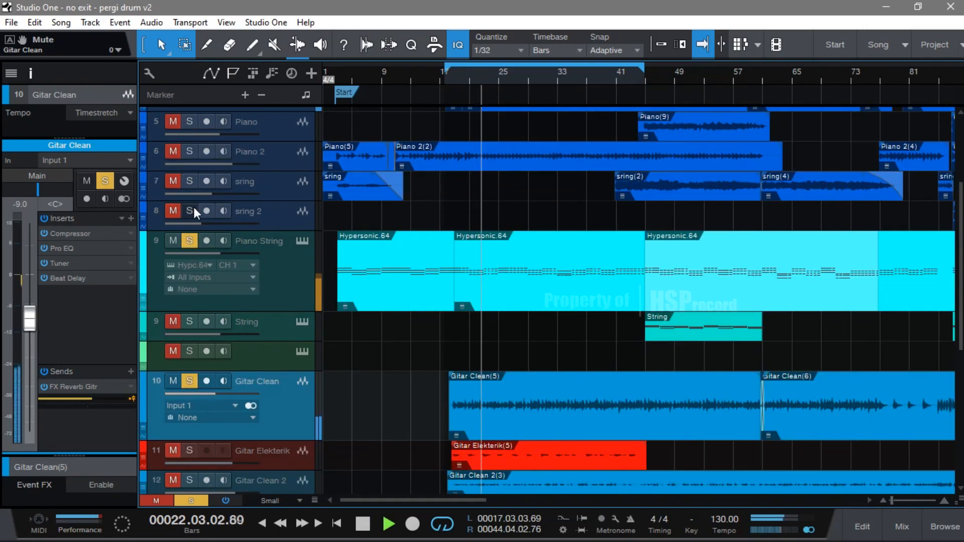
left_click(190, 152)
scroll(290, 170, "up", 2)
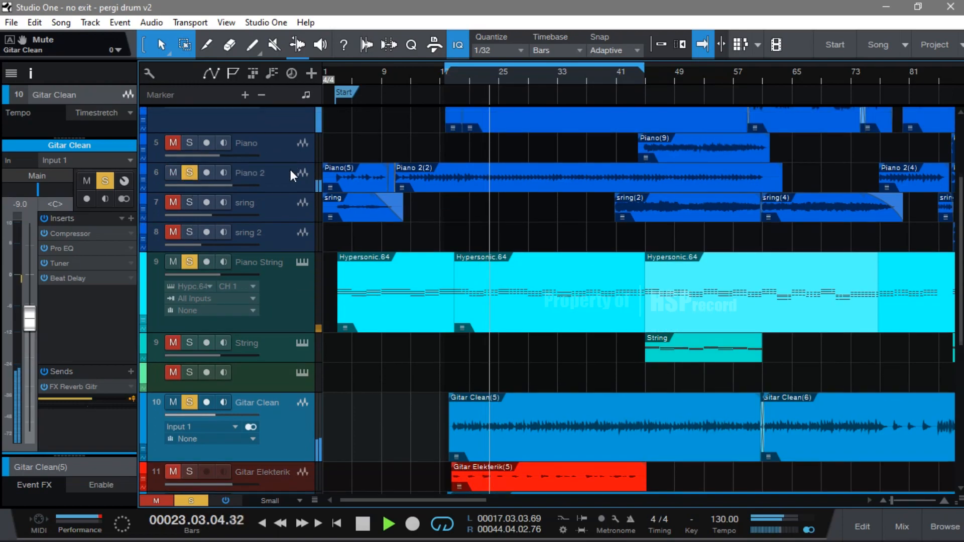
scroll(291, 170, "up", 5)
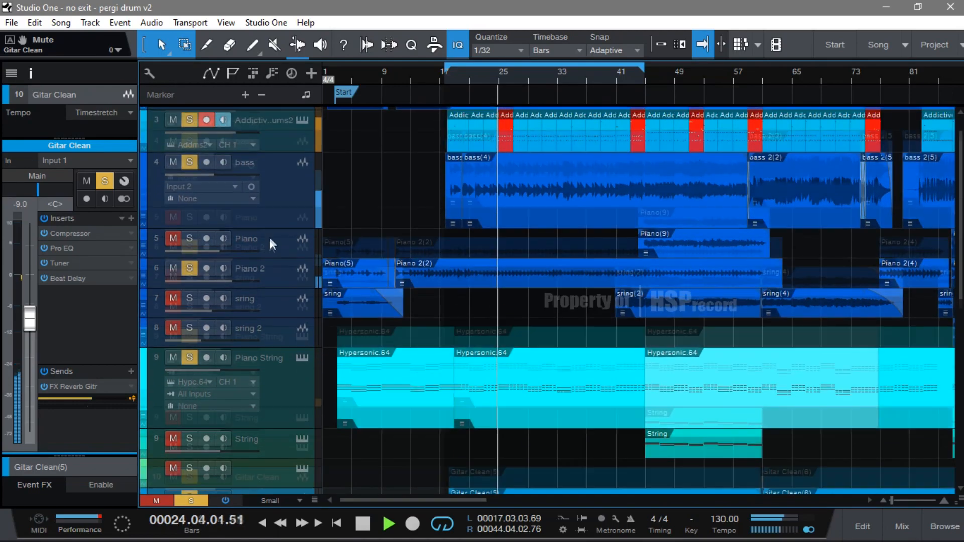
- Solo Gitar Clean 2 briefly during playback and make its track slightly taller
scroll(334, 345, "down", 18)
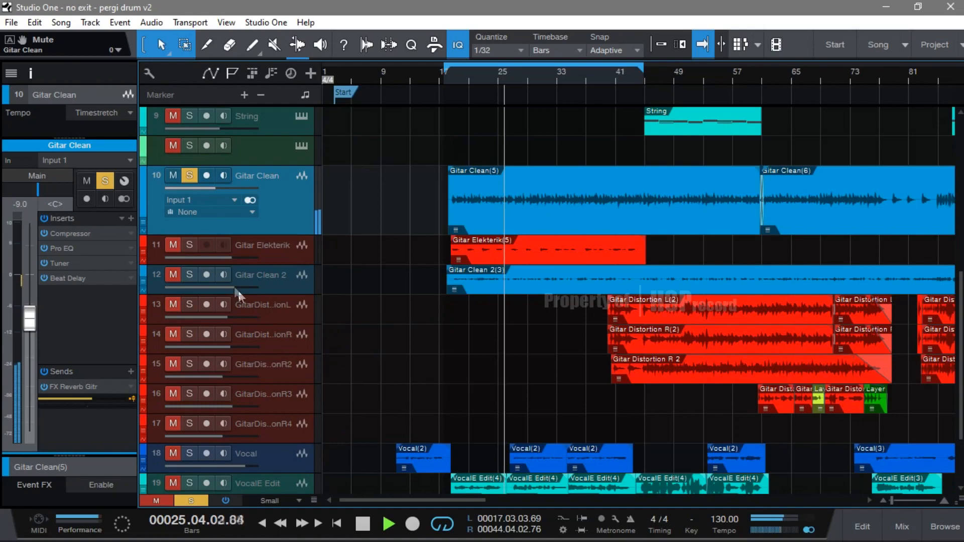
left_click(190, 274)
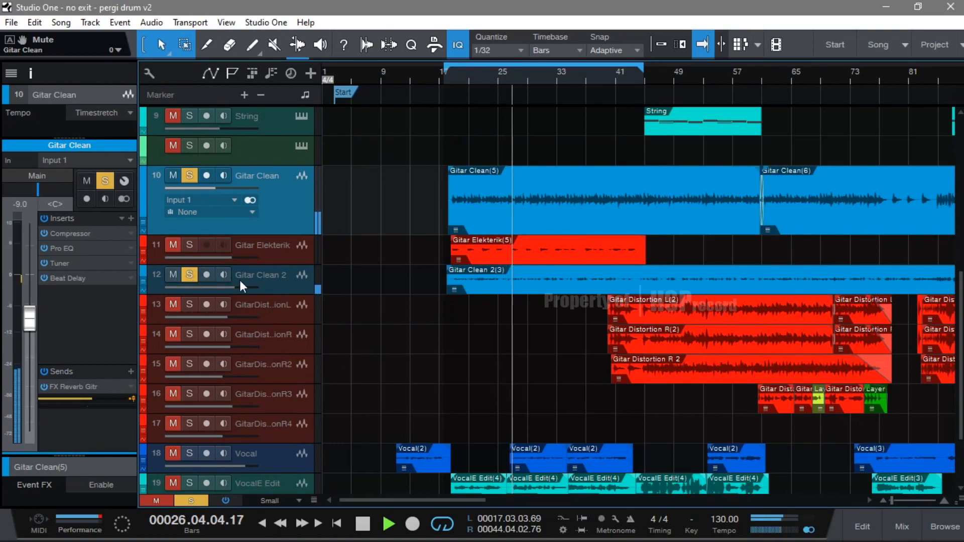
left_click_drag(259, 295, 259, 306)
left_click(189, 275)
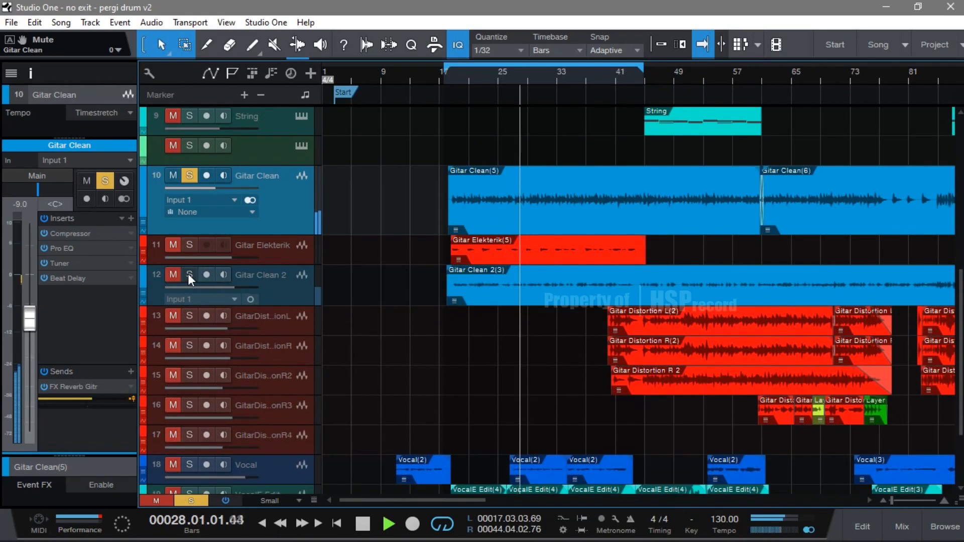
- Solo and select the Gitar Elekterik track, and increase its track height
left_click(172, 245)
left_click(189, 245)
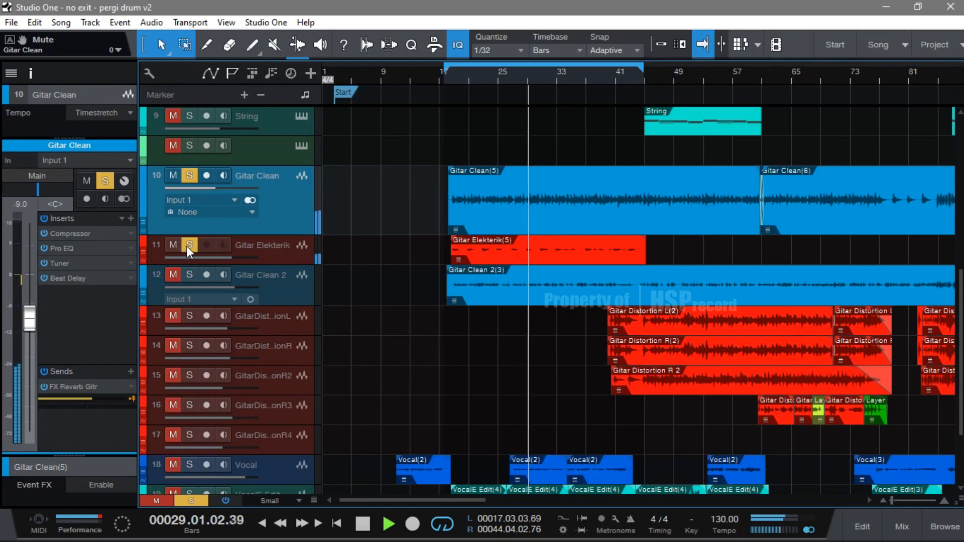
left_click(260, 259)
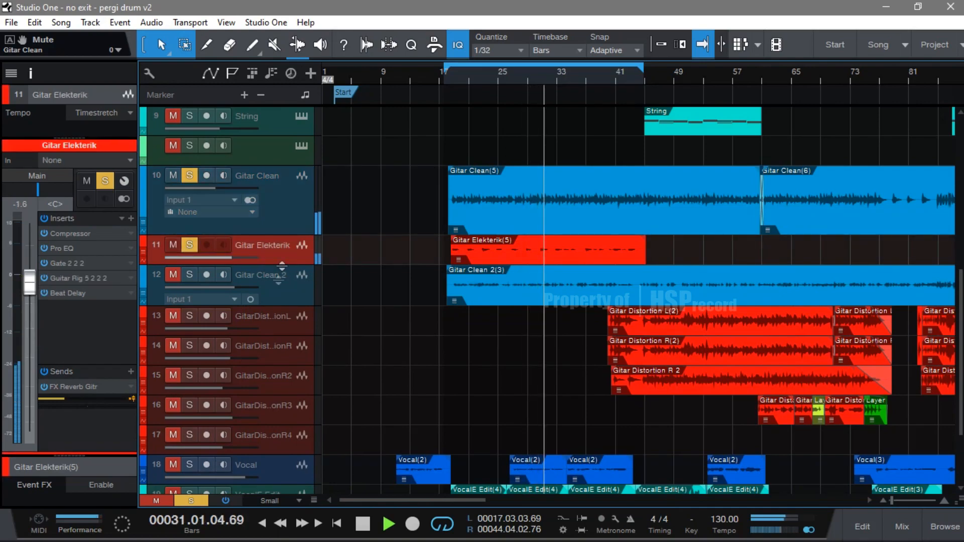
left_click_drag(281, 265, 307, 289)
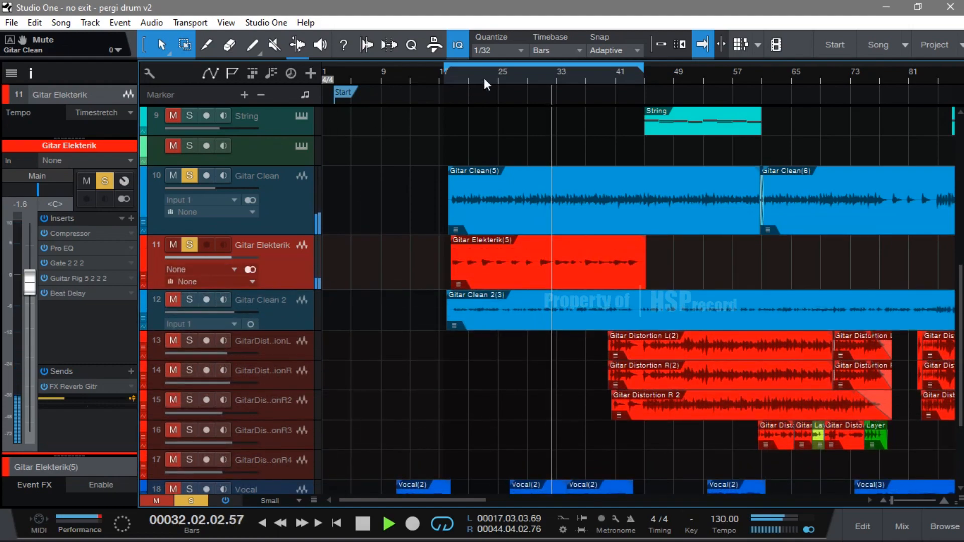
- Deactivate the playback loop with the whole song in view
key("w")
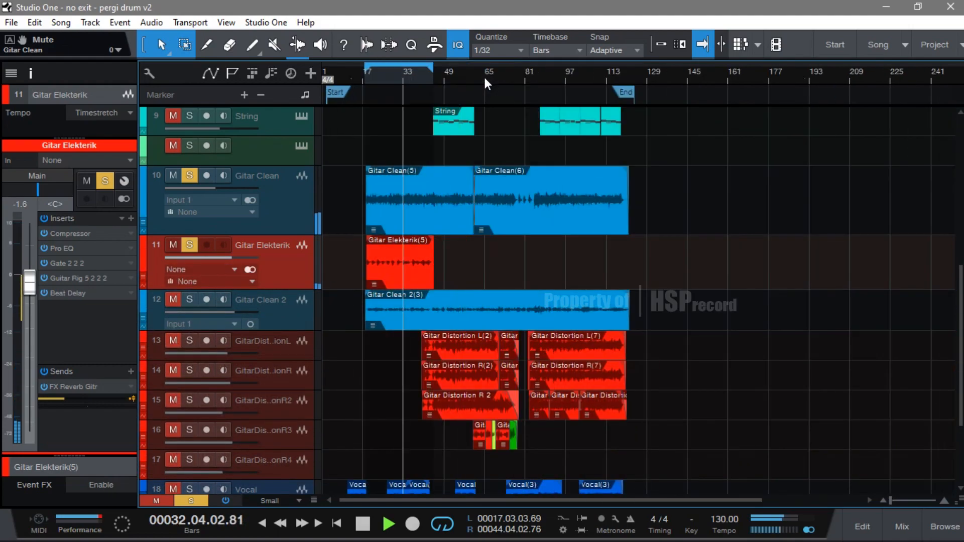
right_click(422, 72)
left_click(423, 75)
- Solo the three distortion guitar tracks 13, 14 and 15, and stop playback
scroll(396, 240, "down", 2)
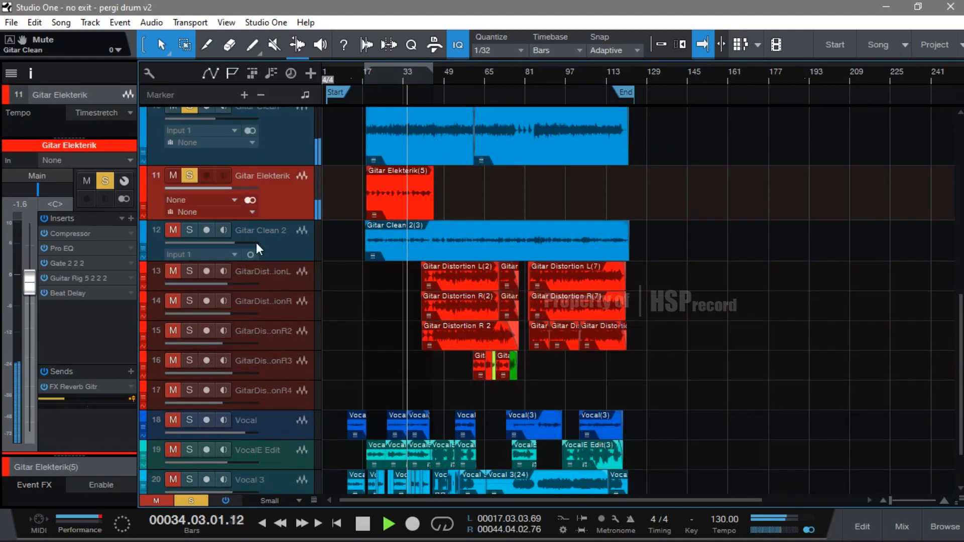
left_click(189, 271)
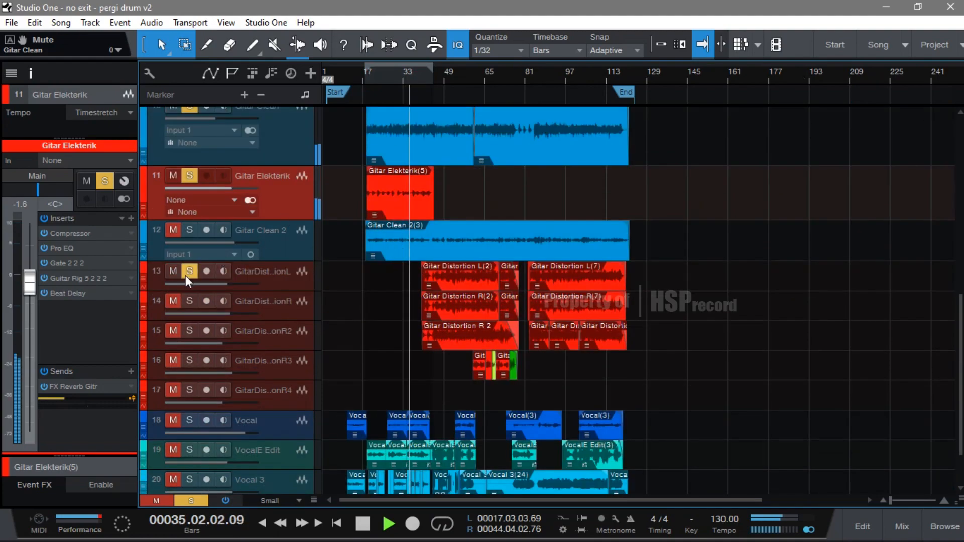
left_click(187, 300)
left_click(188, 333)
key("space")
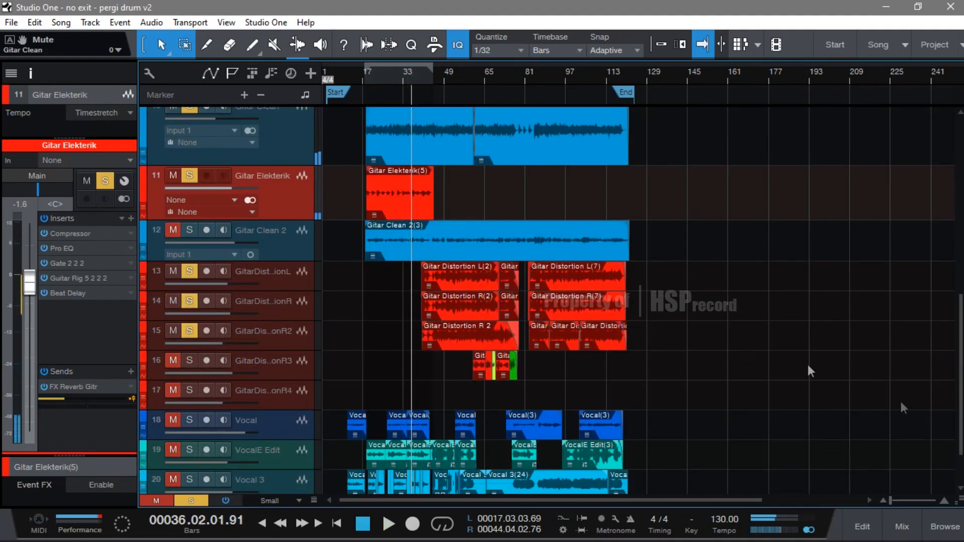
- Open the mixing console and select the Piano String channel
left_click(901, 513)
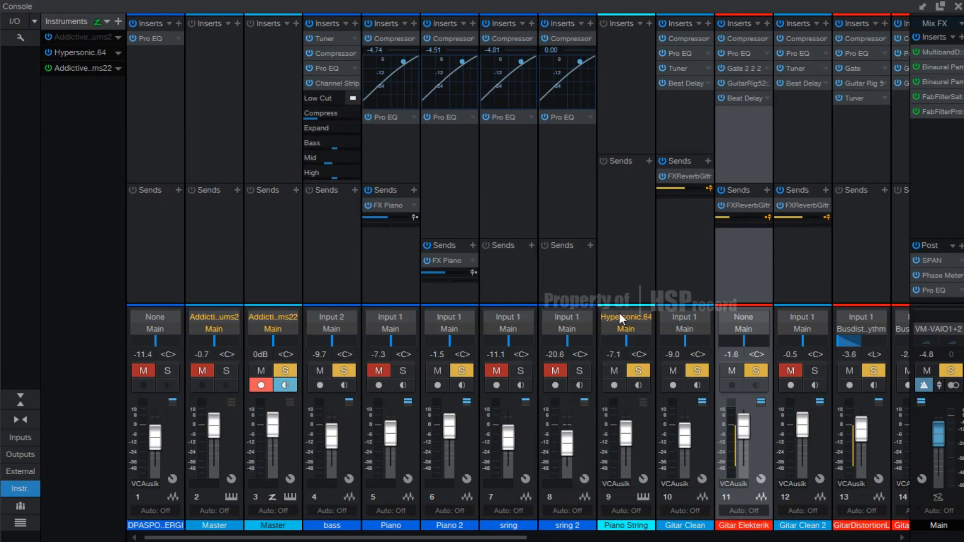
left_click(618, 265)
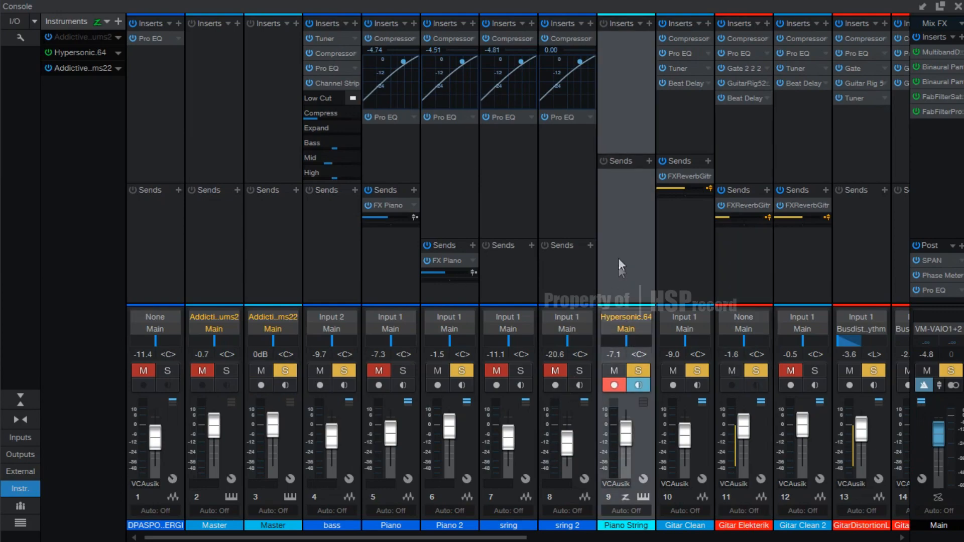
- Select the sring 2 channel, close the mixing console and save the song
left_click(572, 207)
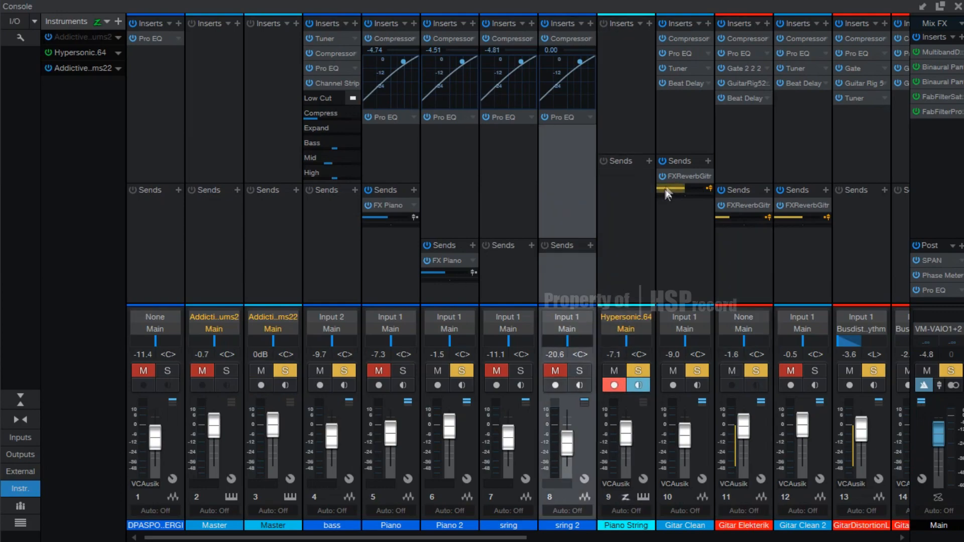
left_click(959, 7)
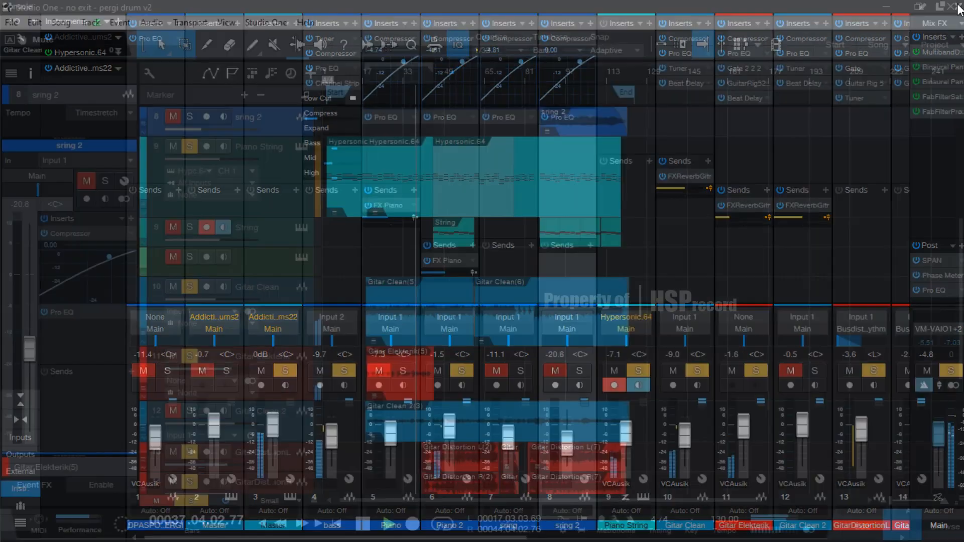
scroll(453, 318, "down", 5)
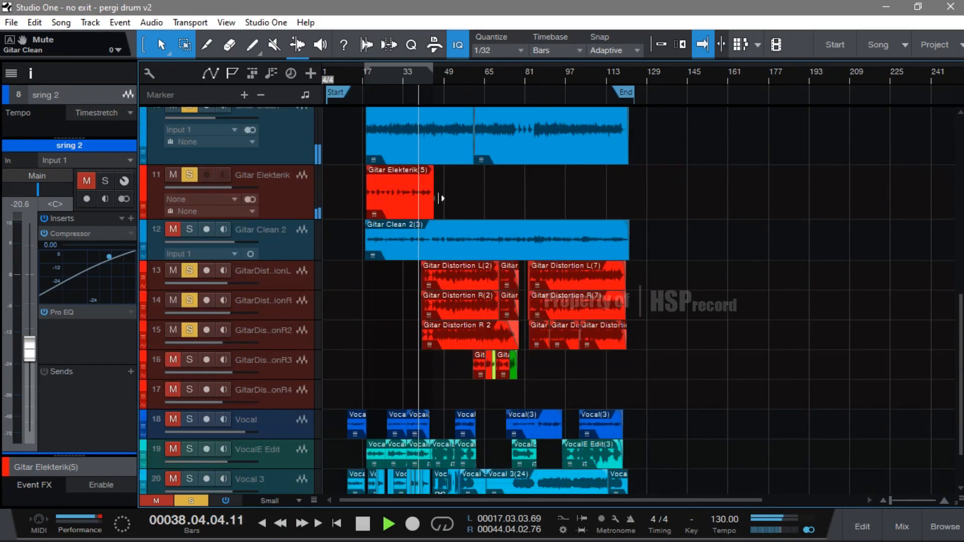
key("ctrl+s")
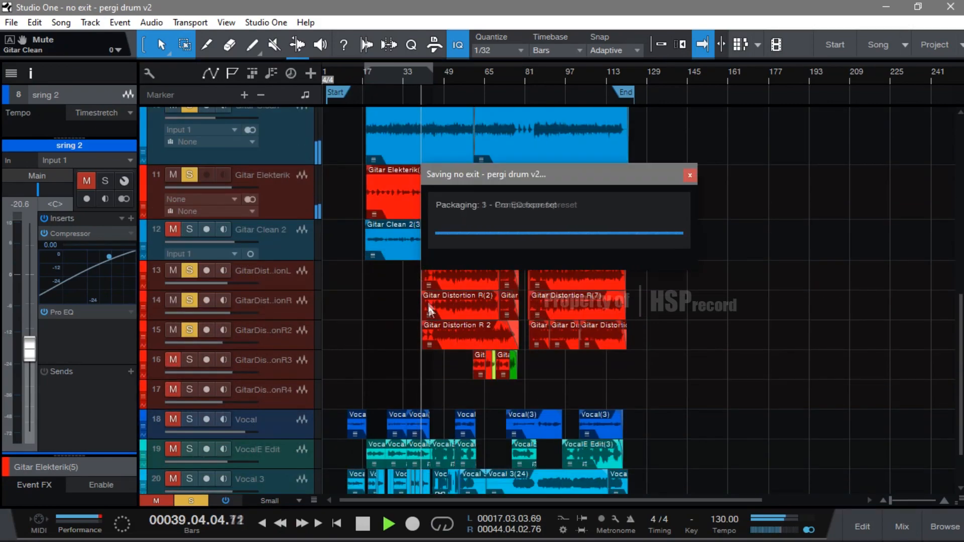
key("space")
- Select the Gitar Distortion L and R tracks in turn and increase the height of both
left_click(287, 277)
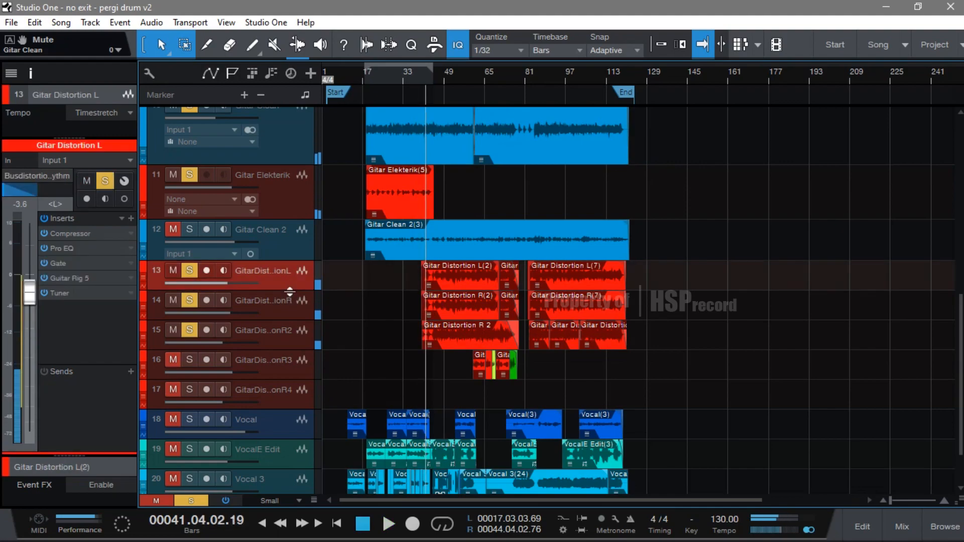
left_click(290, 298)
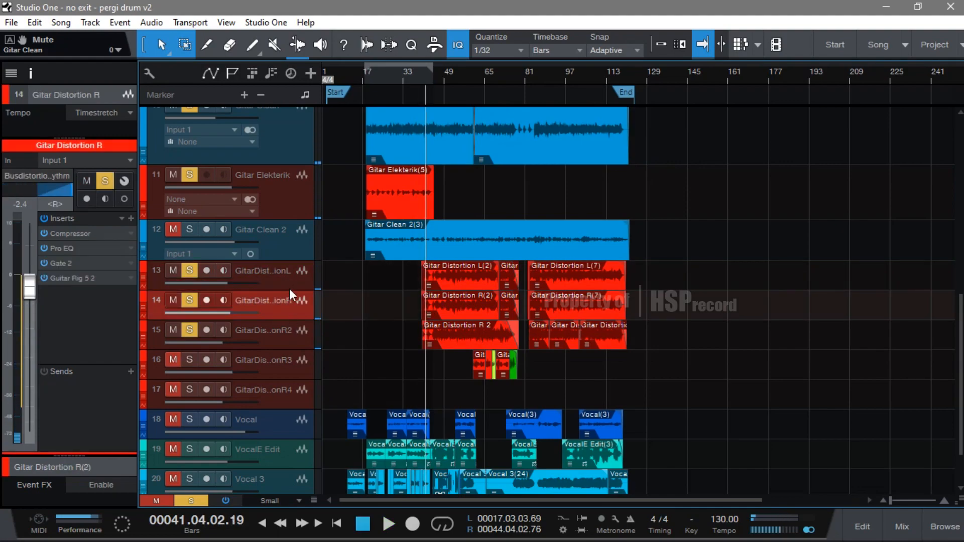
left_click_drag(289, 291, 291, 344)
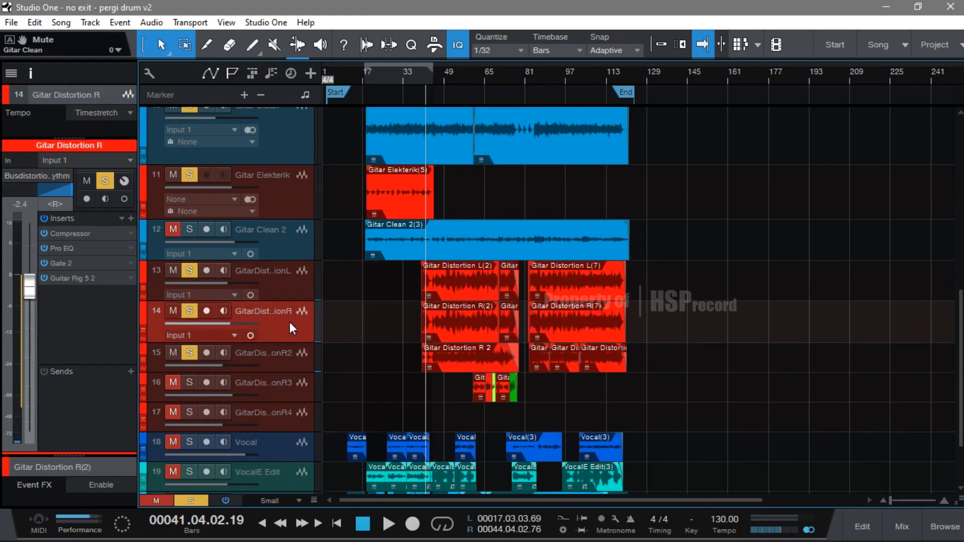
- Play the distortion guitars from about bar 40, panning Gitar Distortion R fully right and Gitar Distortion L fully left
left_click(422, 86)
key("space")
left_click_drag(56, 185, 29, 192)
left_click(280, 277)
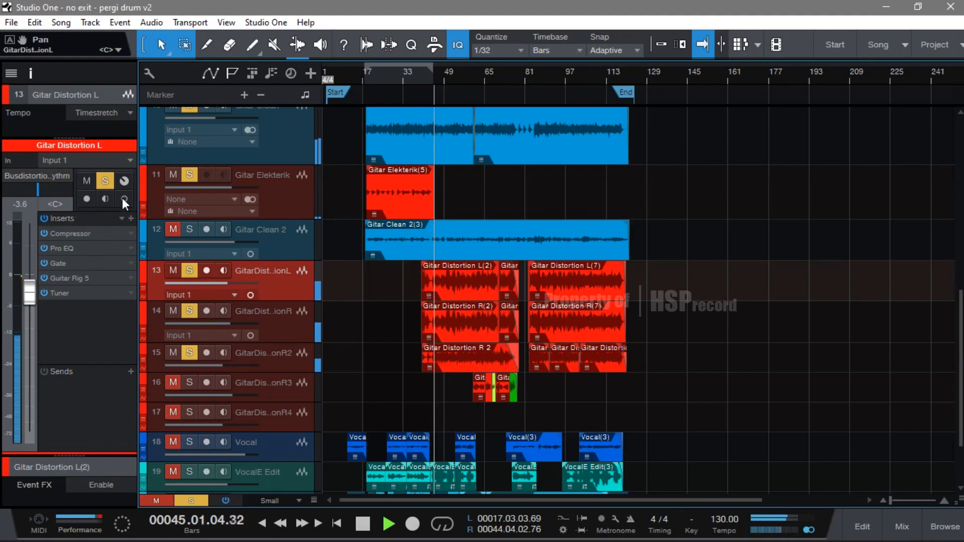
left_click_drag(39, 189, 6, 190)
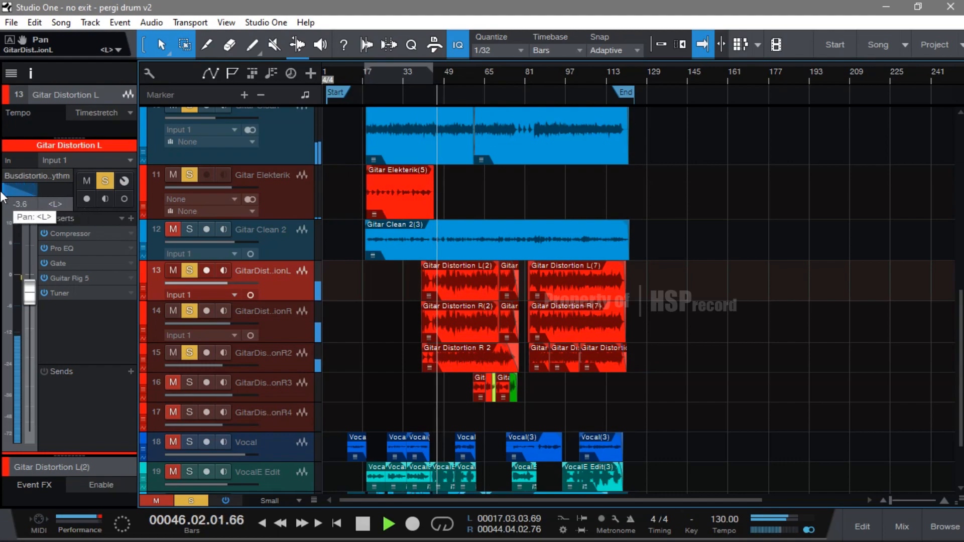
left_click(284, 335)
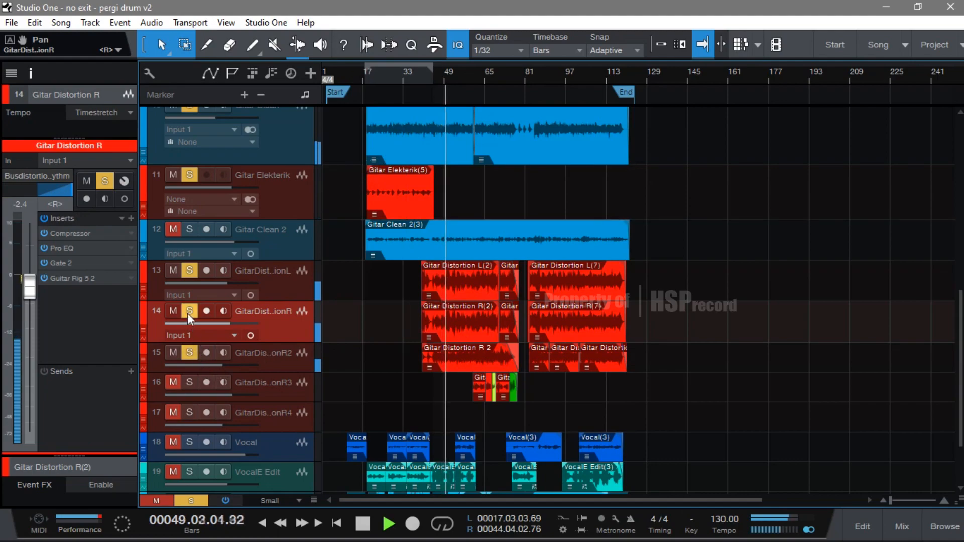
- Clear all solos, then solo and select Gitar Distortion R 2 and play it from bar 49
key("space")
left_click(192, 501)
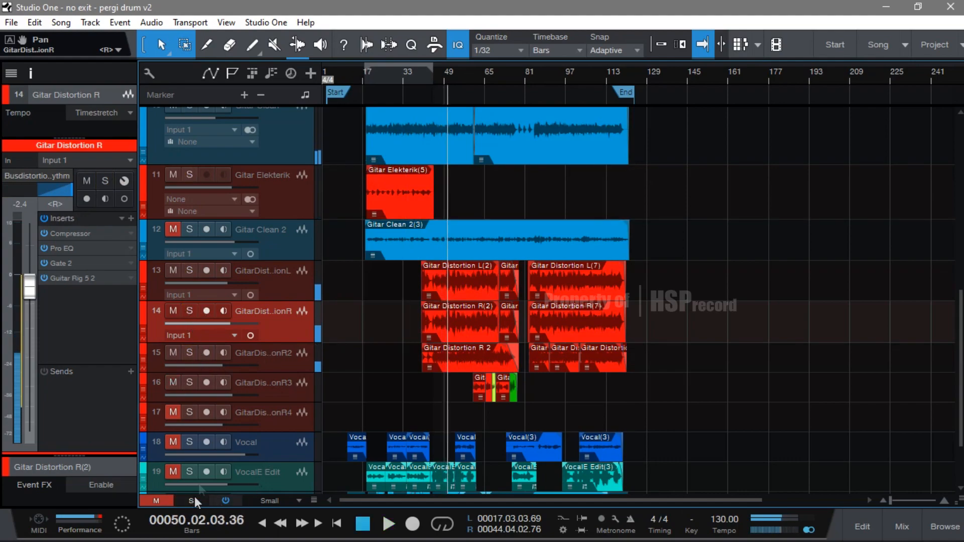
left_click(189, 354)
left_click(444, 79)
key("space")
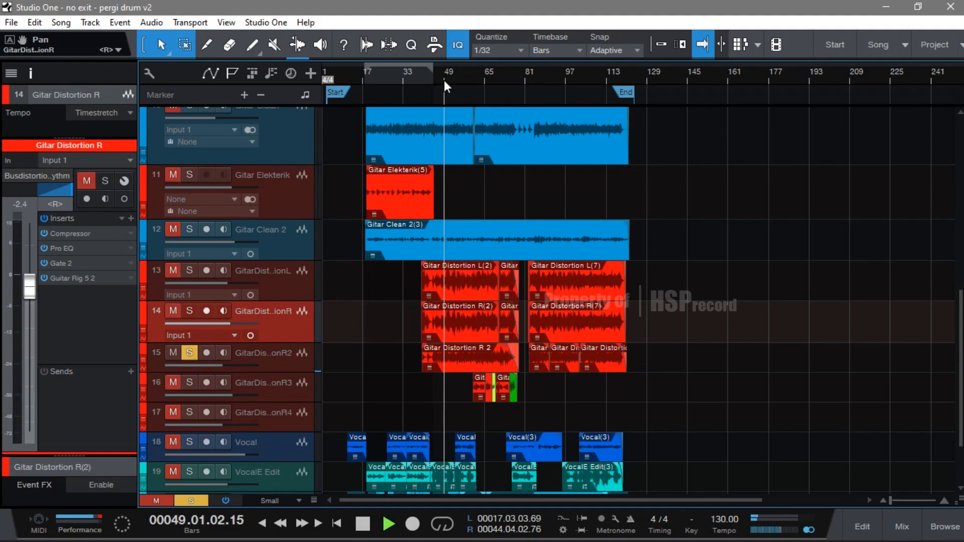
scroll(444, 80, "up", 3)
left_click(266, 367)
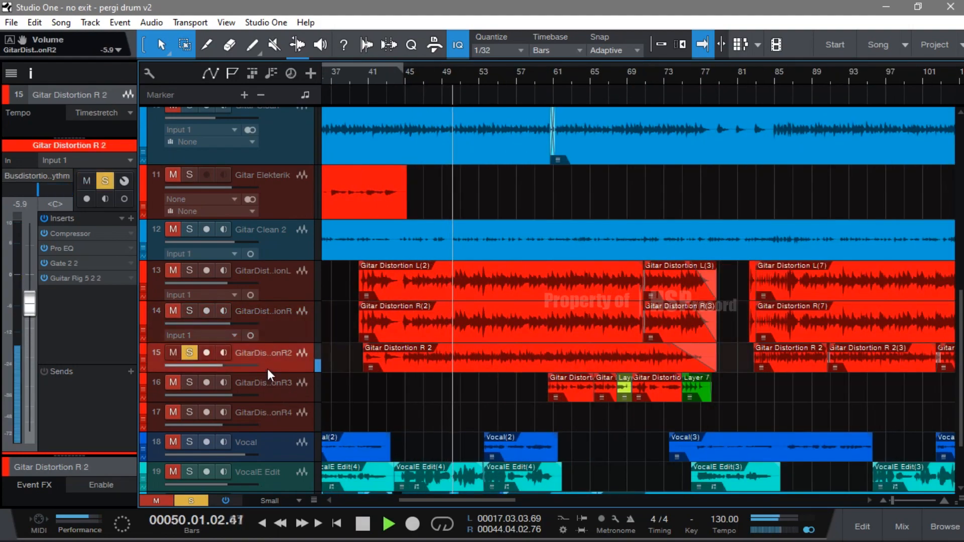
key("space")
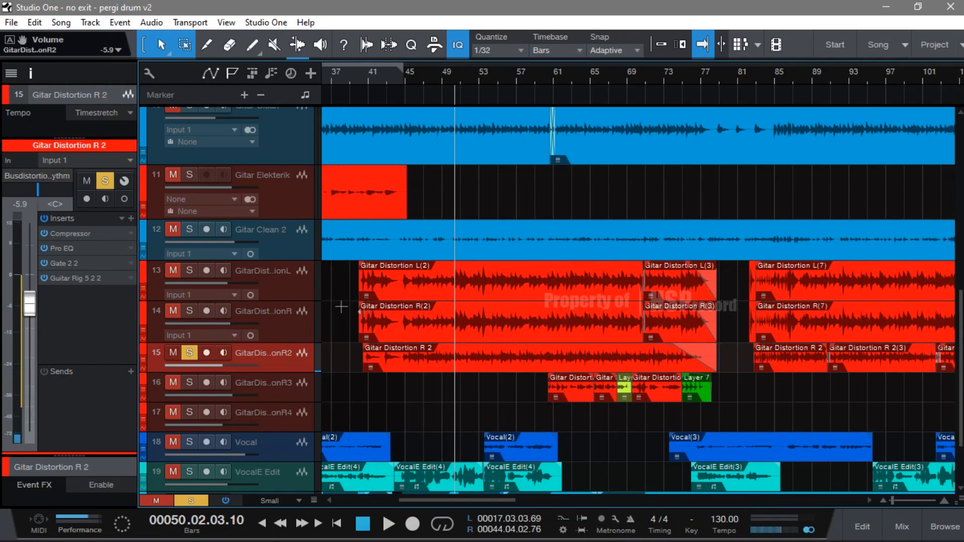
- Turn off the solo on Gitar Distortion R 2 and play the distortion guitars in the mix briefly
left_click(190, 352)
key("space")
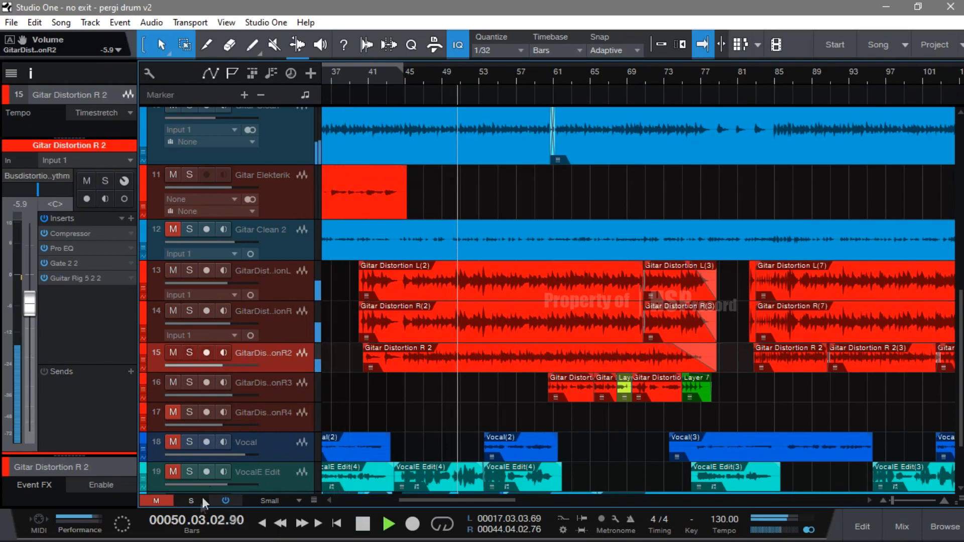
scroll(304, 354, "down", 1)
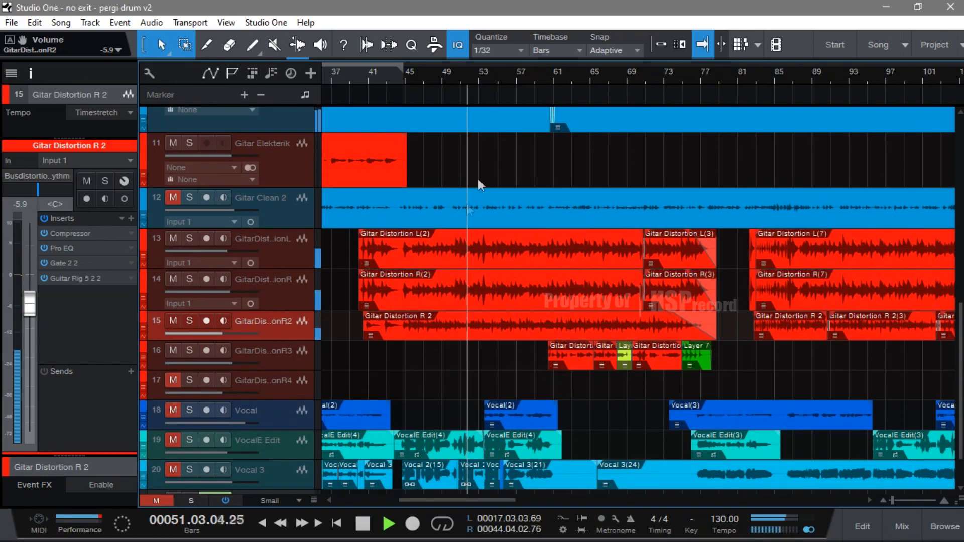
key("space")
left_click(538, 75)
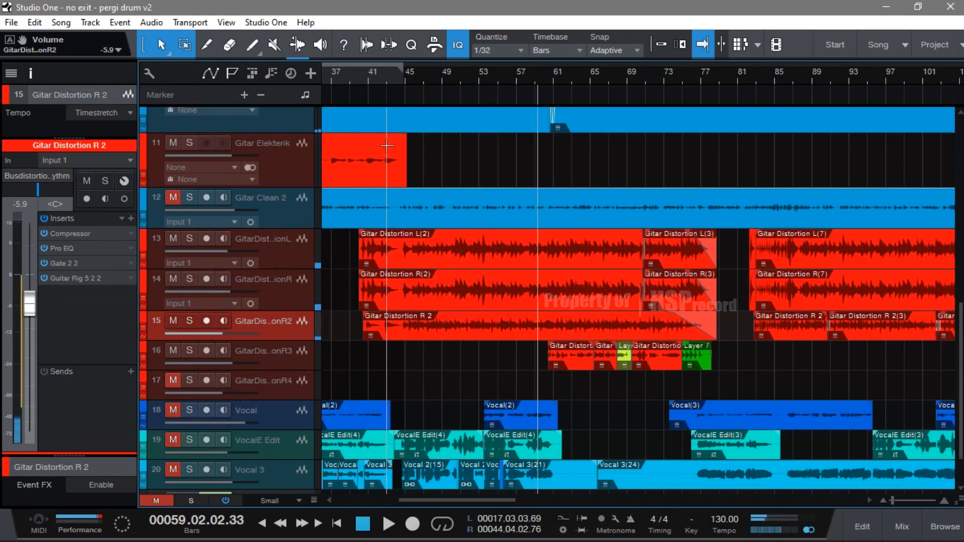
scroll(556, 291, "down", 1)
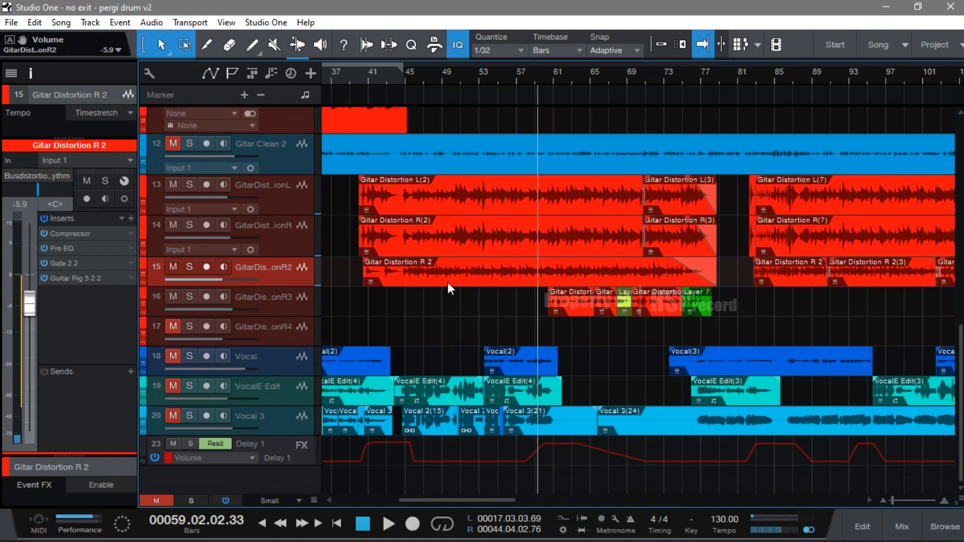
left_click(189, 386)
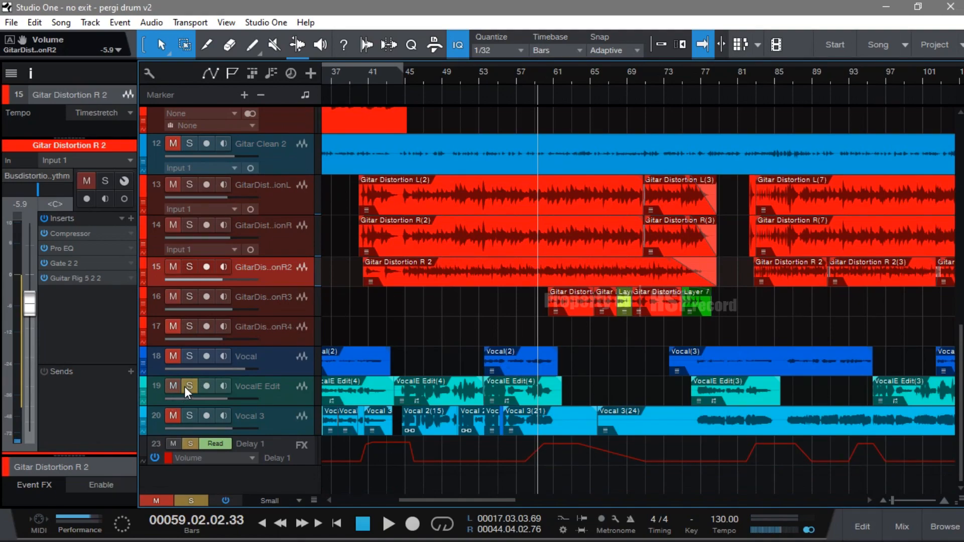
left_click(194, 501)
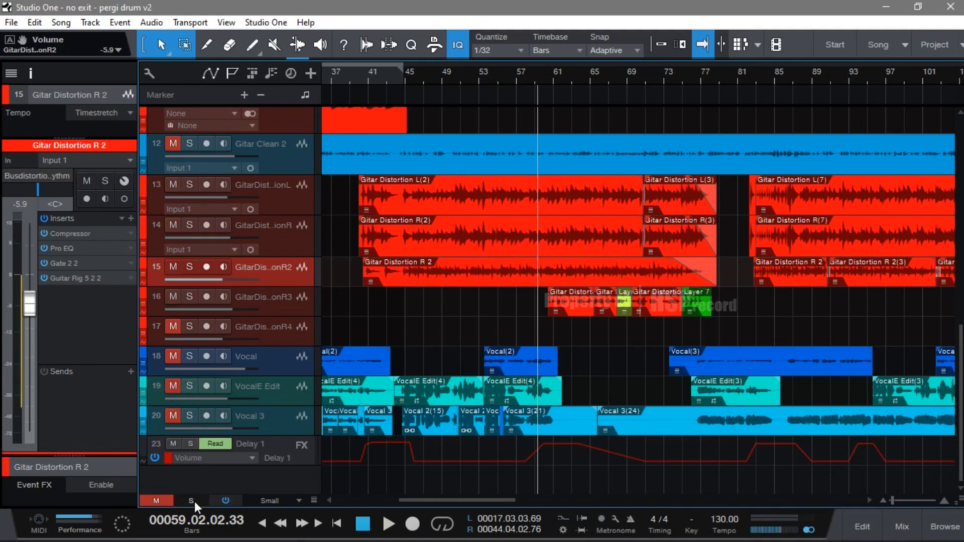
- Solo the VocalE Edit track, play it from about bar 19, and clear the solo
scroll(397, 81, "down", 4)
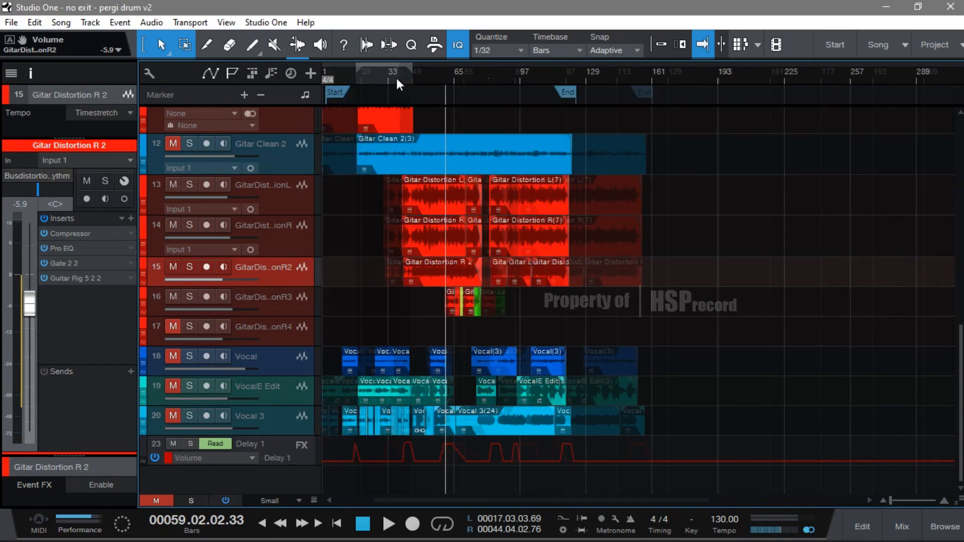
left_click(372, 73)
scroll(371, 73, "up", 3)
scroll(371, 72, "up", 4)
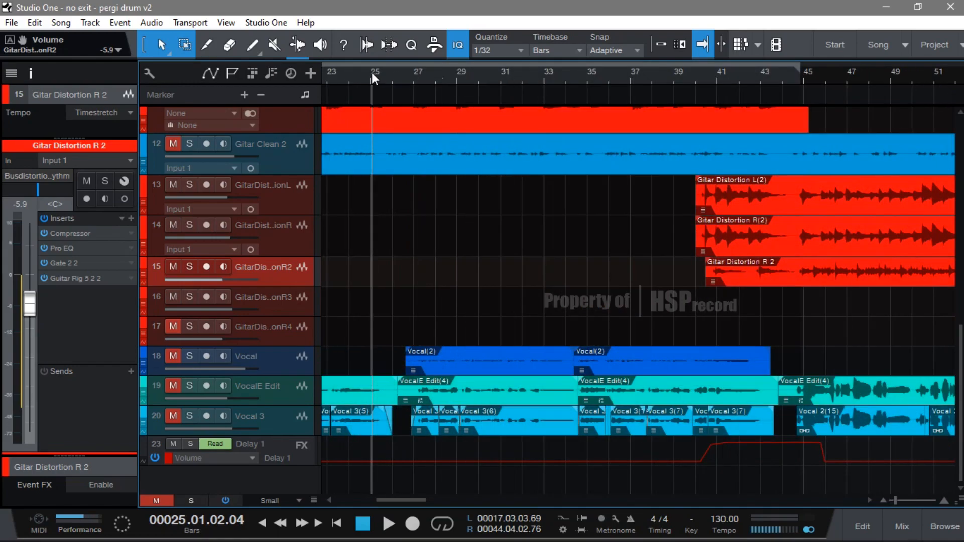
left_click(429, 76)
key("space")
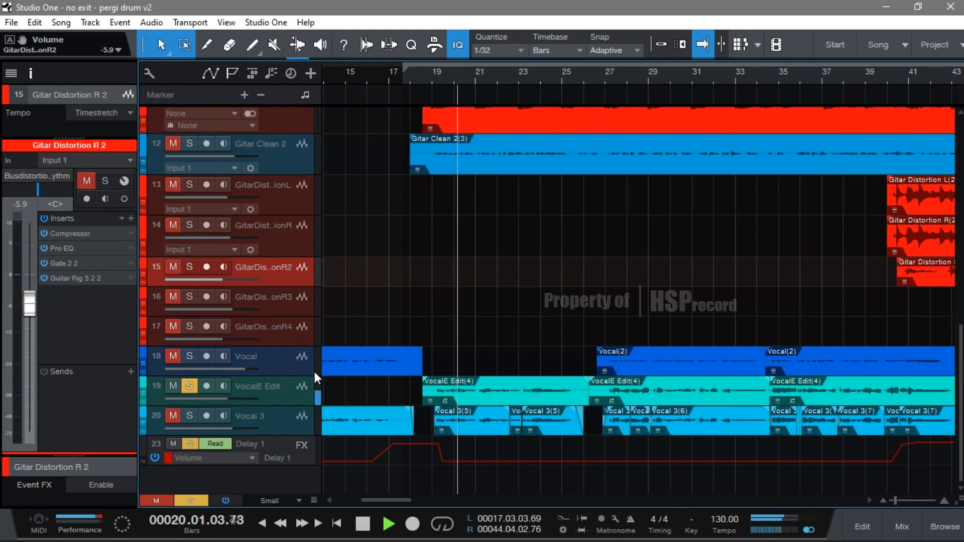
key("space")
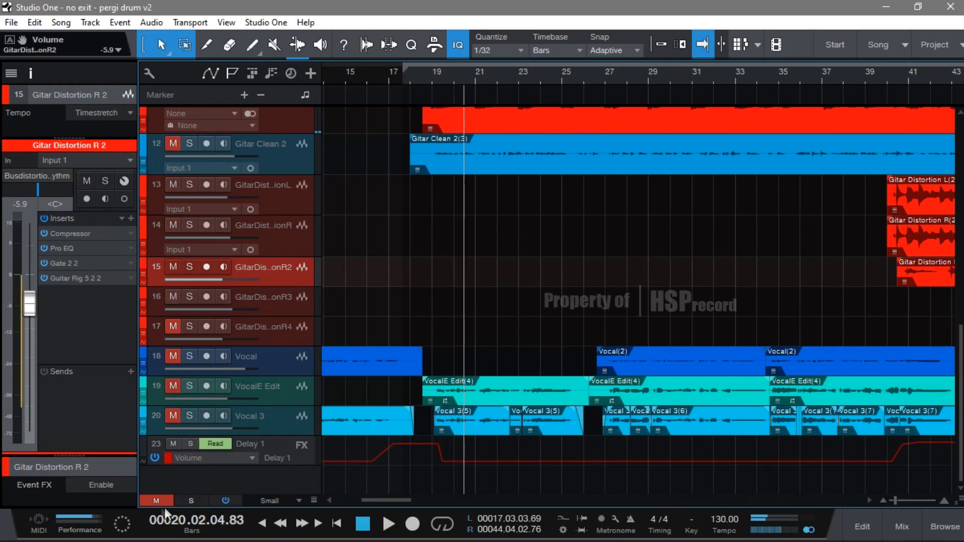
- Unmute all tracks and start playback, muting only Vocal, Vocal 3 and Gitar Clean 2 again
left_click(157, 501)
key("space")
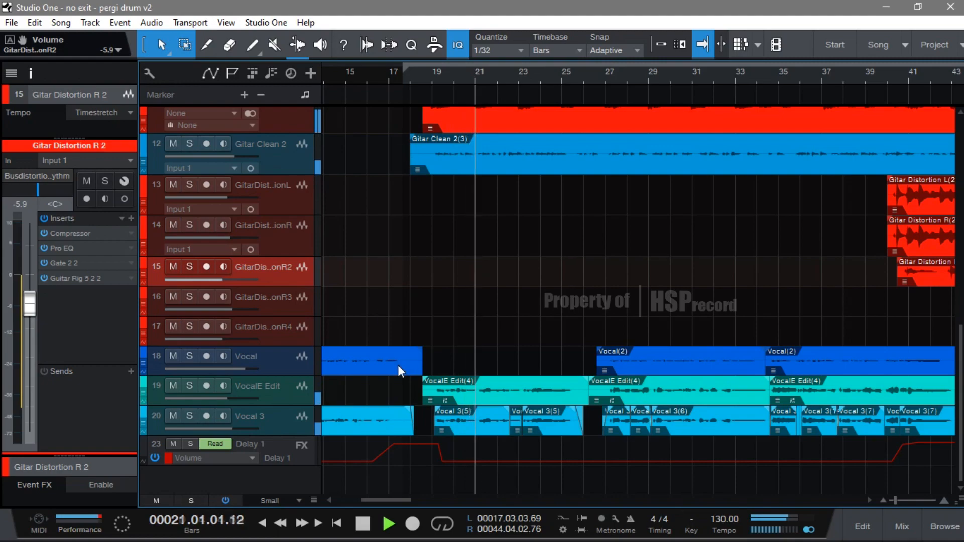
left_click(173, 356)
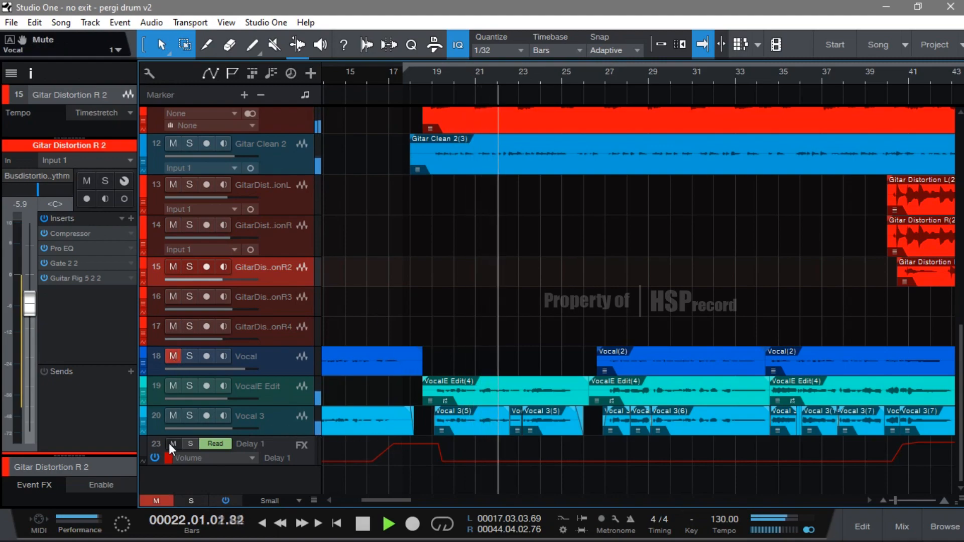
left_click(171, 418)
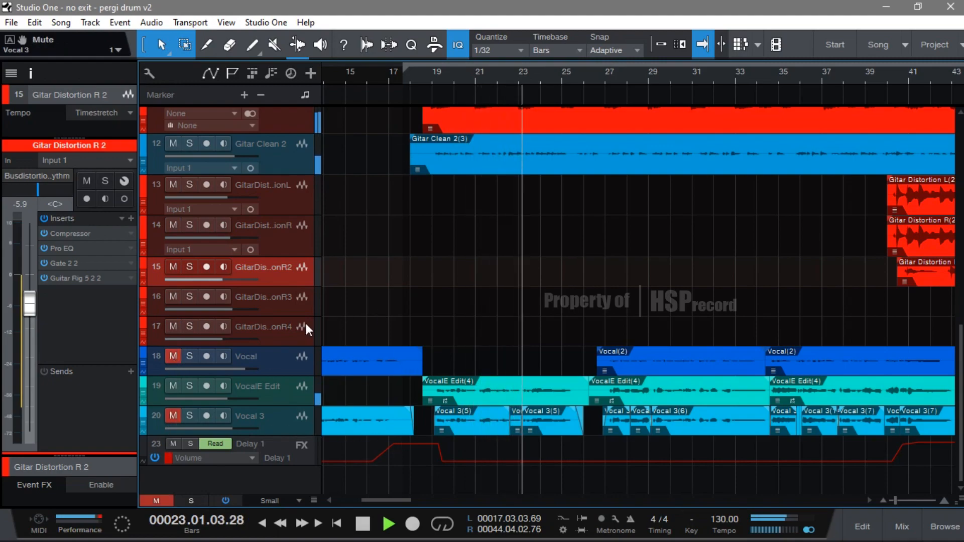
scroll(216, 261, "up", 1)
scroll(206, 245, "up", 1)
left_click(173, 218)
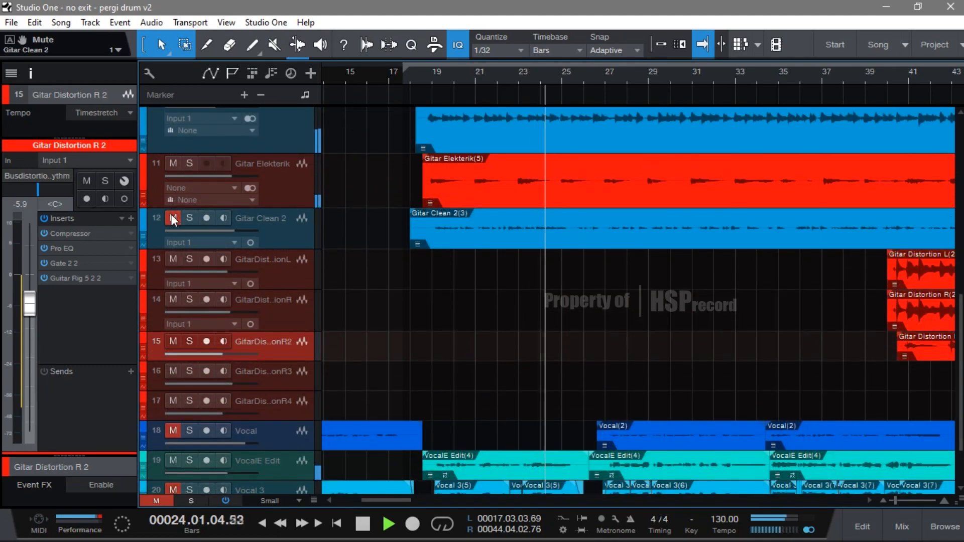
scroll(413, 354, "down", 2)
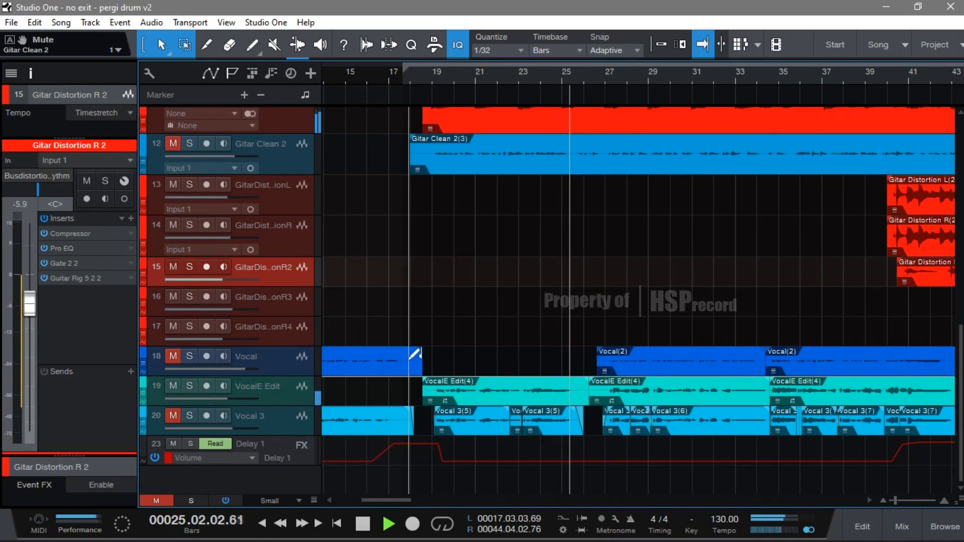
- Save the song and stop playback
key("ctrl+s")
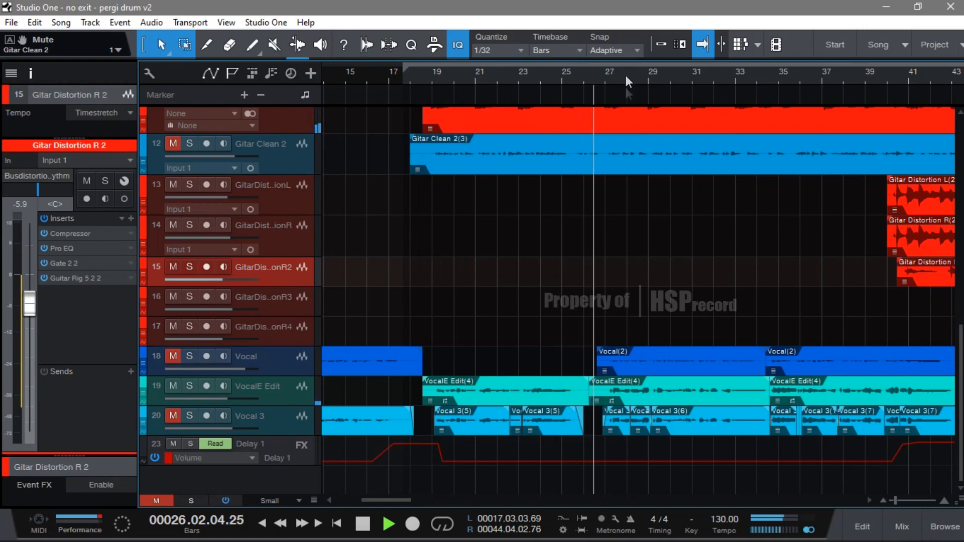
key("shift+z")
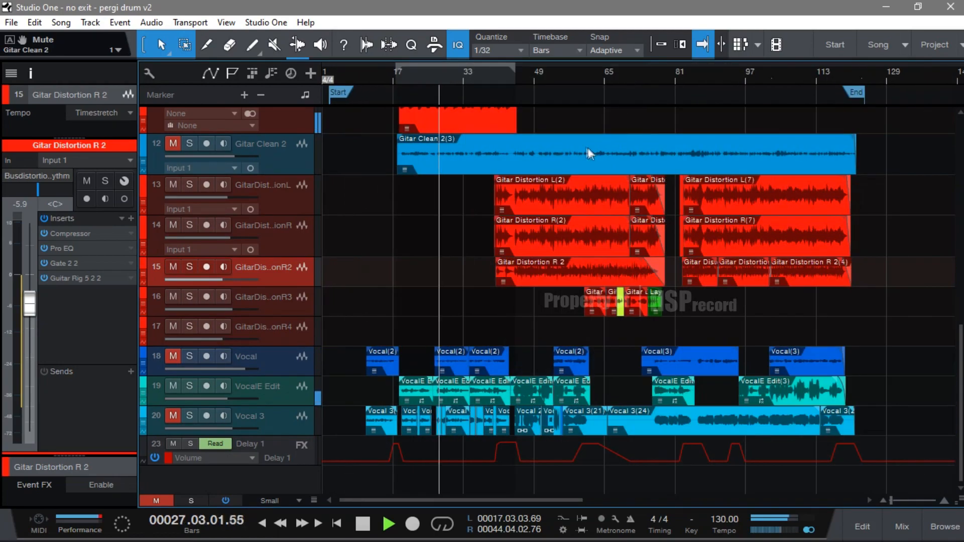
scroll(447, 79, "up", 2)
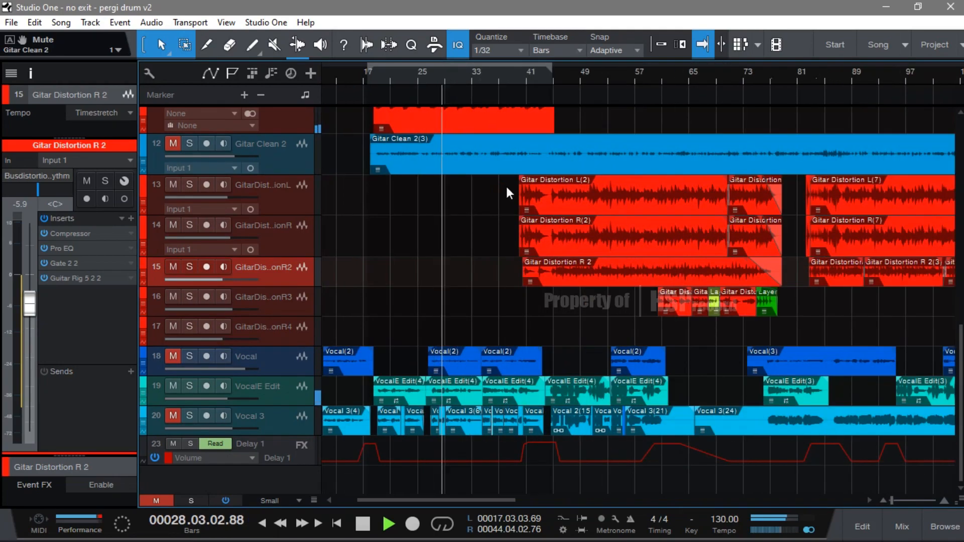
key("space")
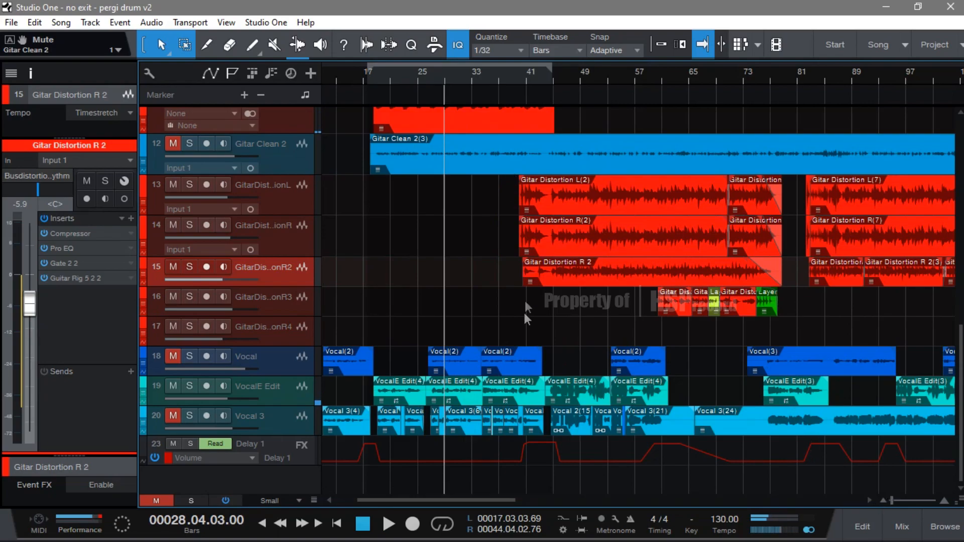
- Examine the song's options for adding it to a mastering project
scroll(525, 301, "up", 5)
scroll(523, 315, "up", 3)
scroll(453, 76, "down", 2)
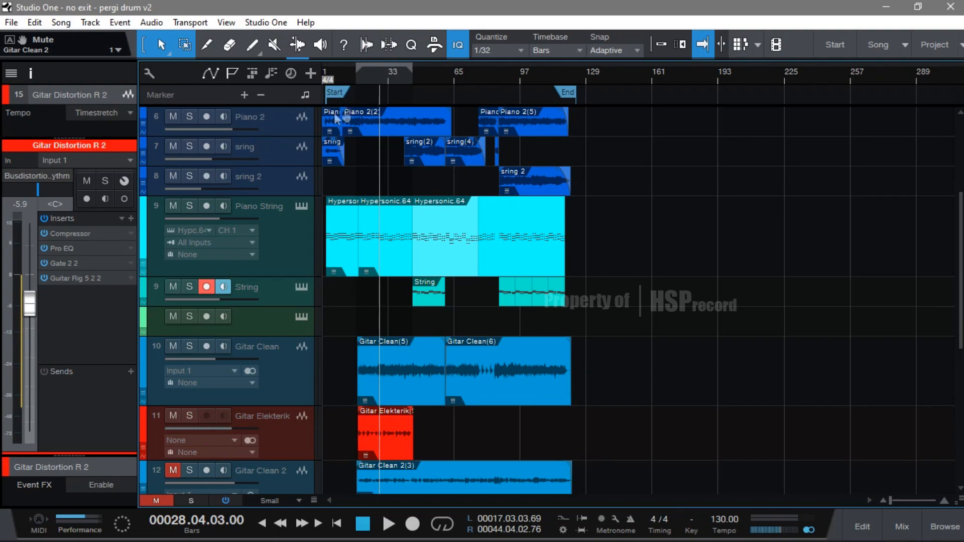
left_click(59, 23)
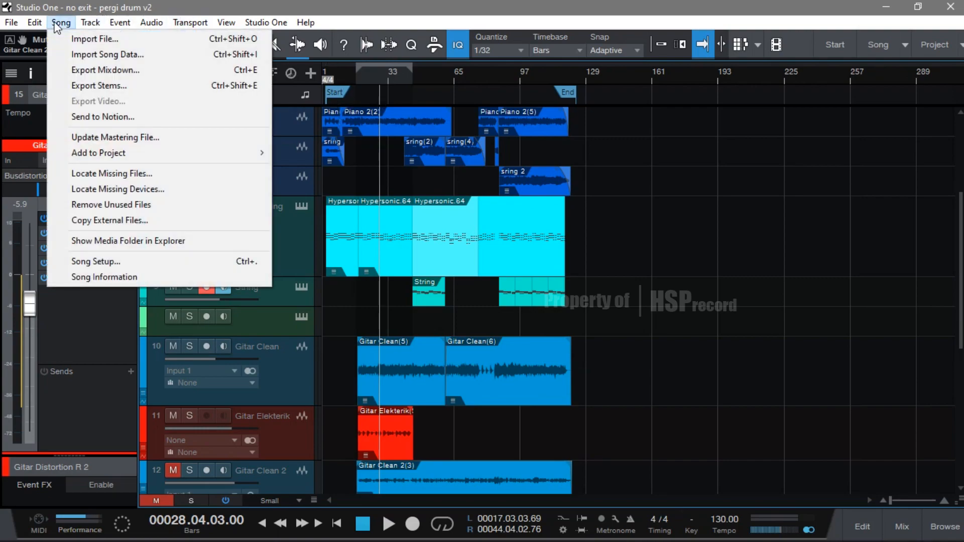
mouse_move(166, 153)
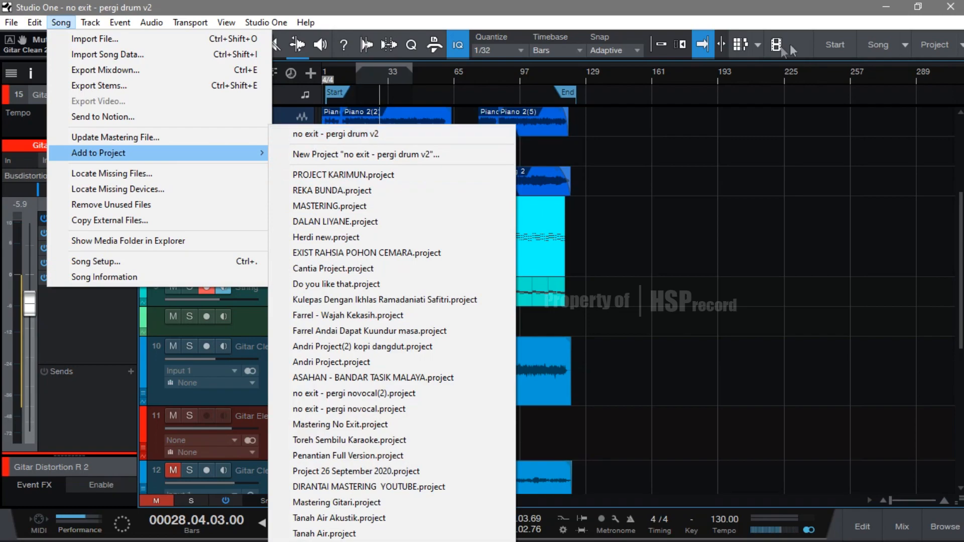
left_click(959, 45)
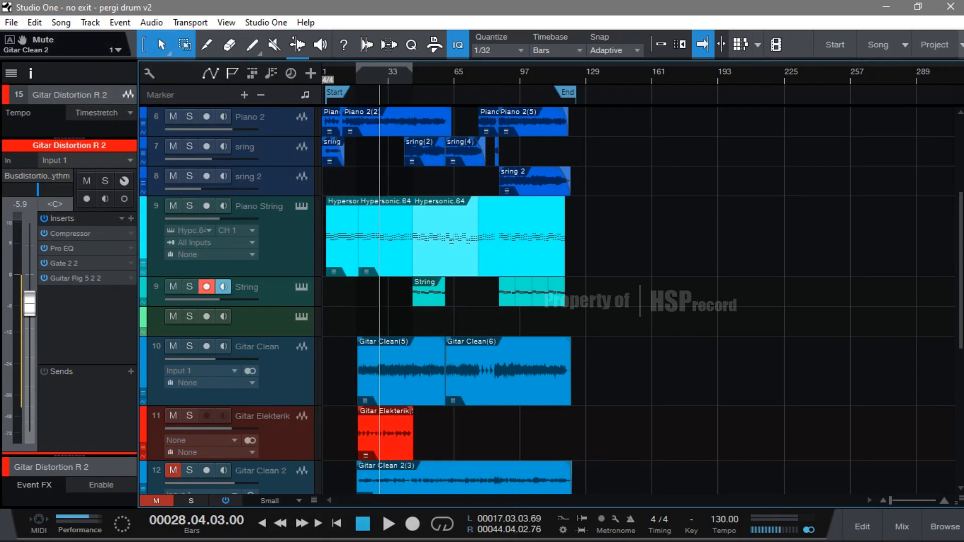
- Switch from the song to the mastering project no exit - pergi drum v2
left_click(935, 44)
left_click(918, 68)
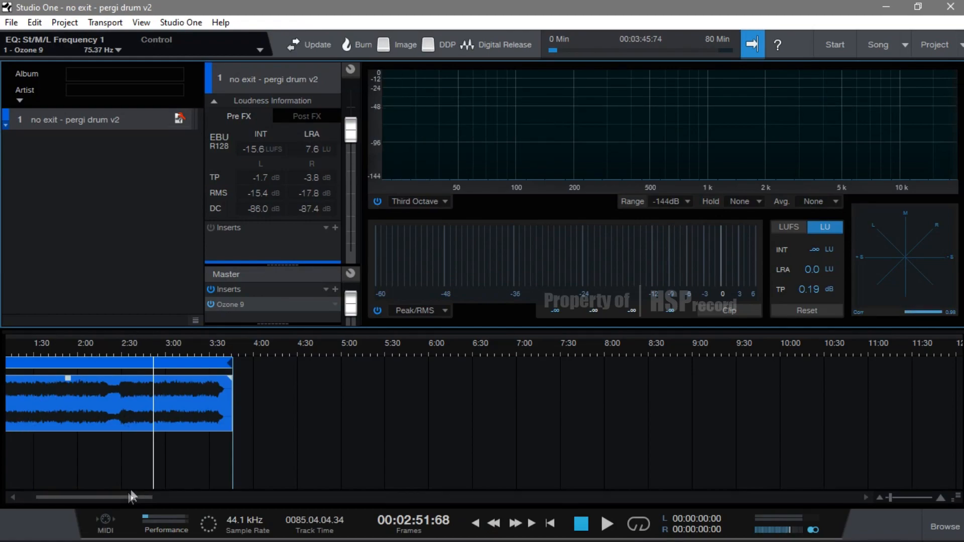
left_click_drag(131, 498, 119, 497)
scroll(15, 345, "up", 3)
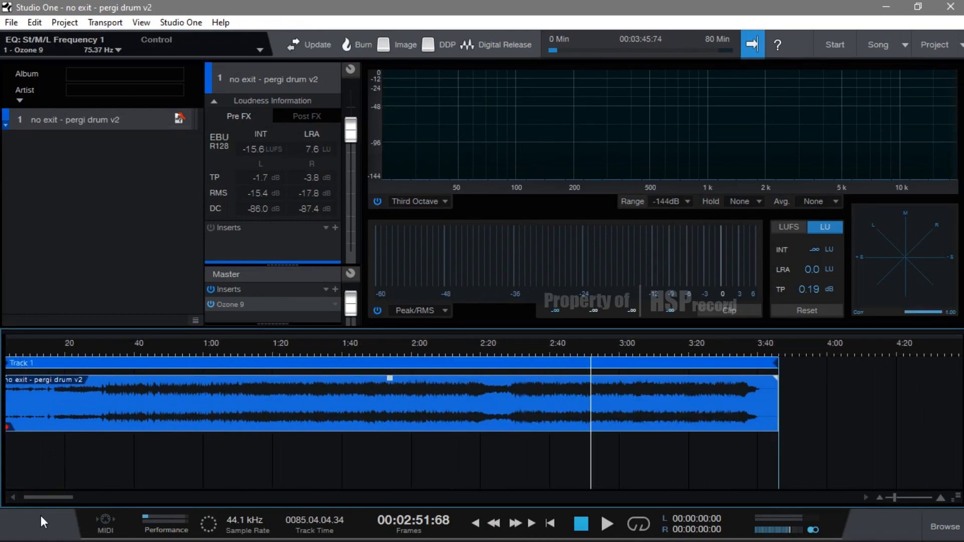
left_click_drag(42, 500, 40, 500)
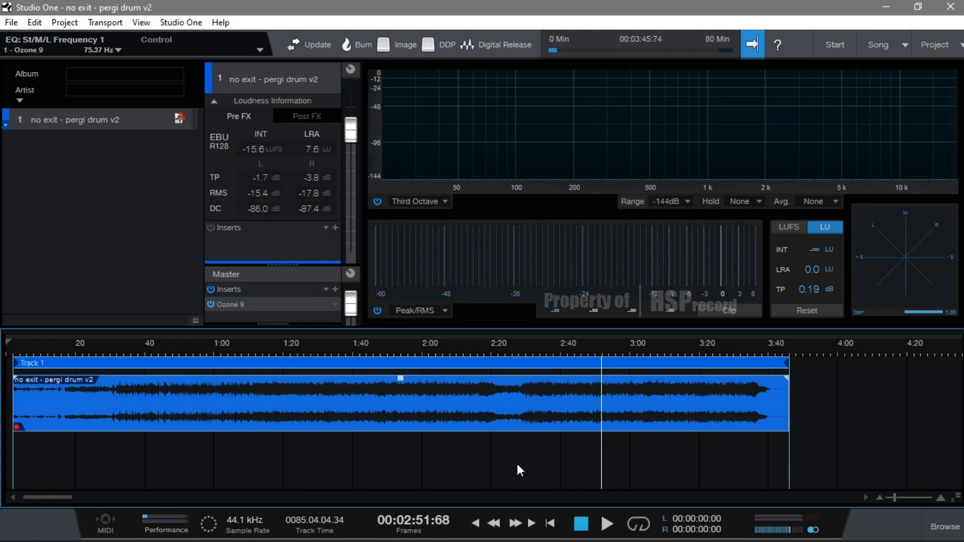
- Look over the track's waveform from several playback positions and leave the playback cursor at about 1:07
left_click(321, 351)
scroll(321, 352, "down", 3)
scroll(94, 347, "up", 5)
scroll(95, 348, "down", 3)
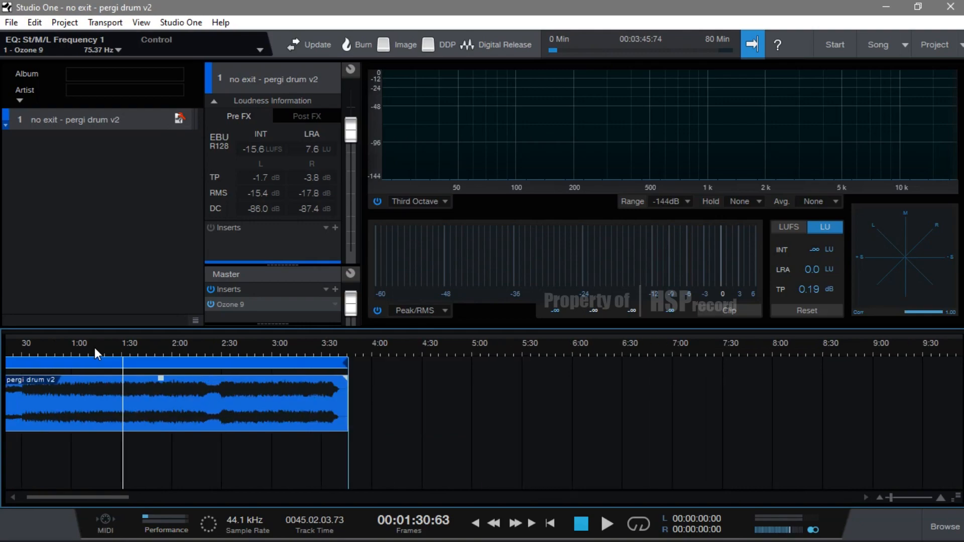
scroll(94, 347, "up", 3)
scroll(169, 353, "down", 3)
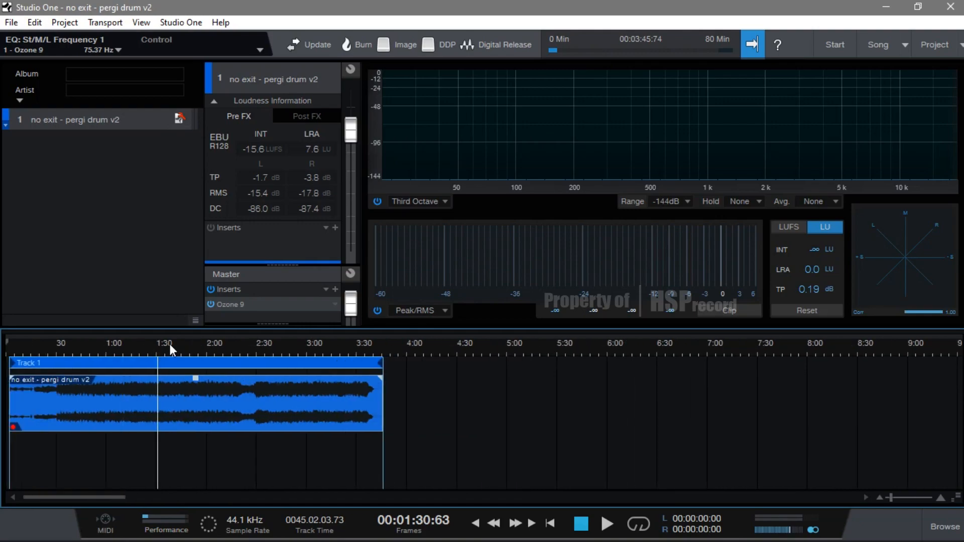
left_click(189, 363)
left_click(226, 362)
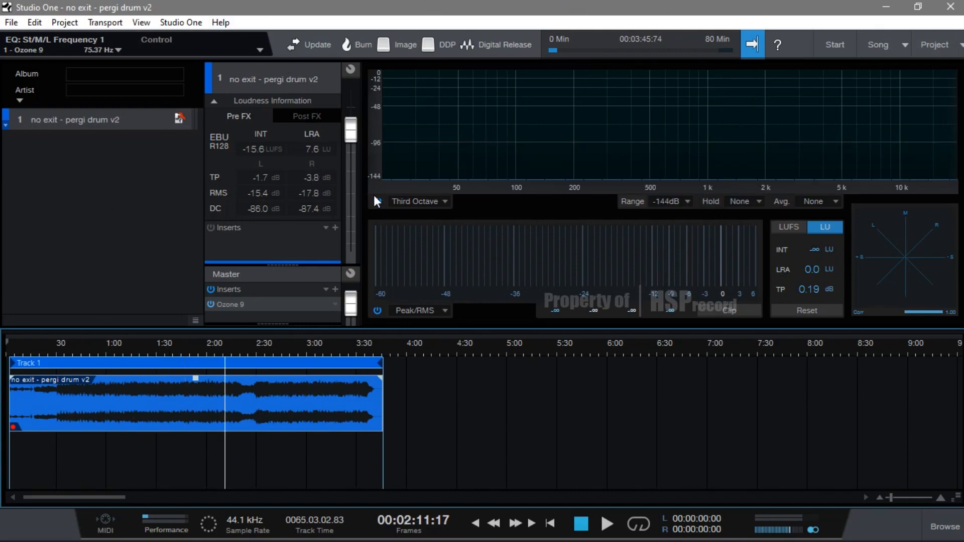
left_click(145, 351)
scroll(116, 356, "up", 3)
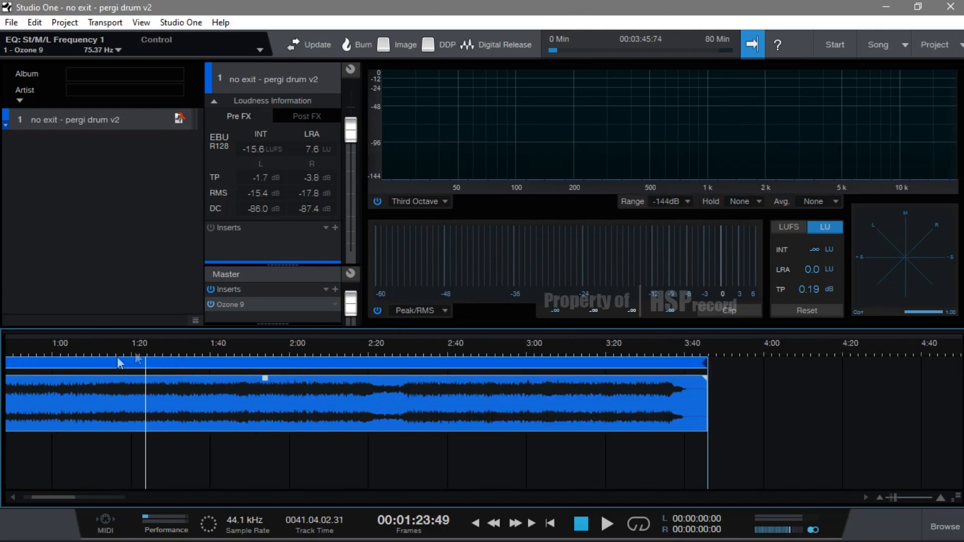
left_click(82, 351)
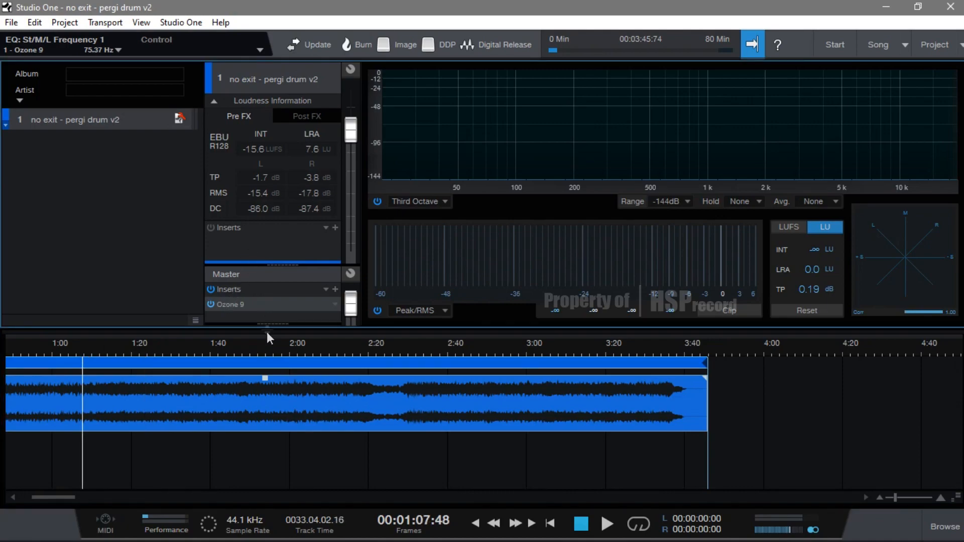
- Enlarge the area above the timeline and view the Master Assistant setup of the master channel's Ozone 9 insert
left_click_drag(269, 331, 267, 389)
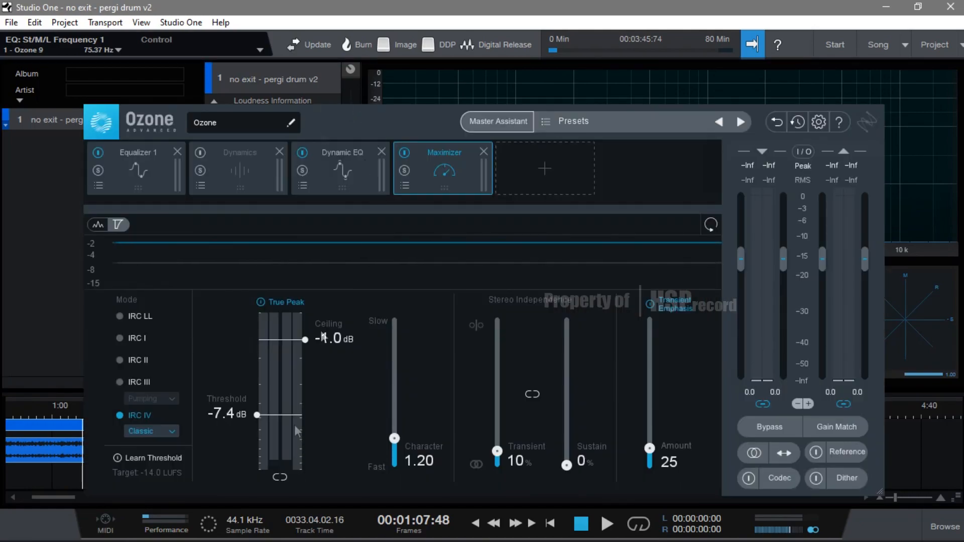
left_click_drag(403, 64, 635, 14)
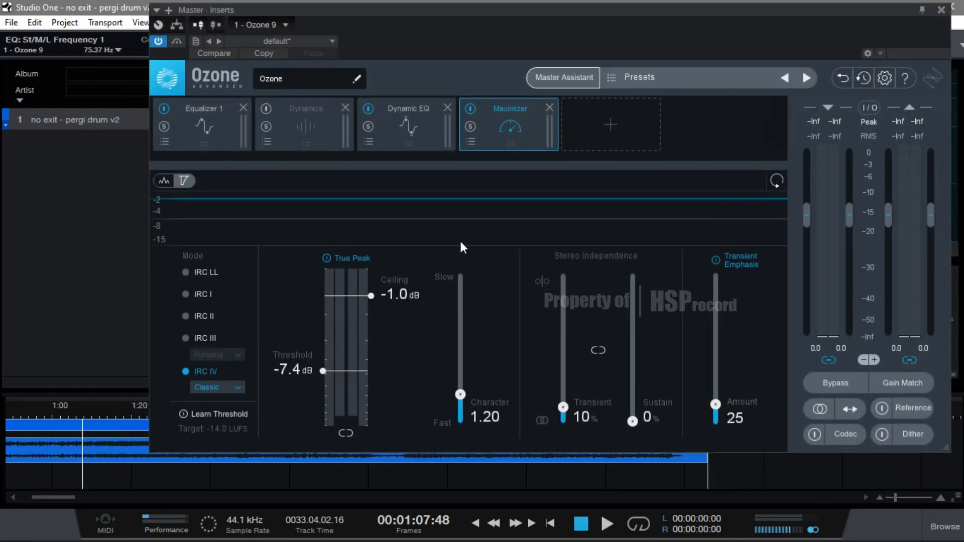
left_click(562, 77)
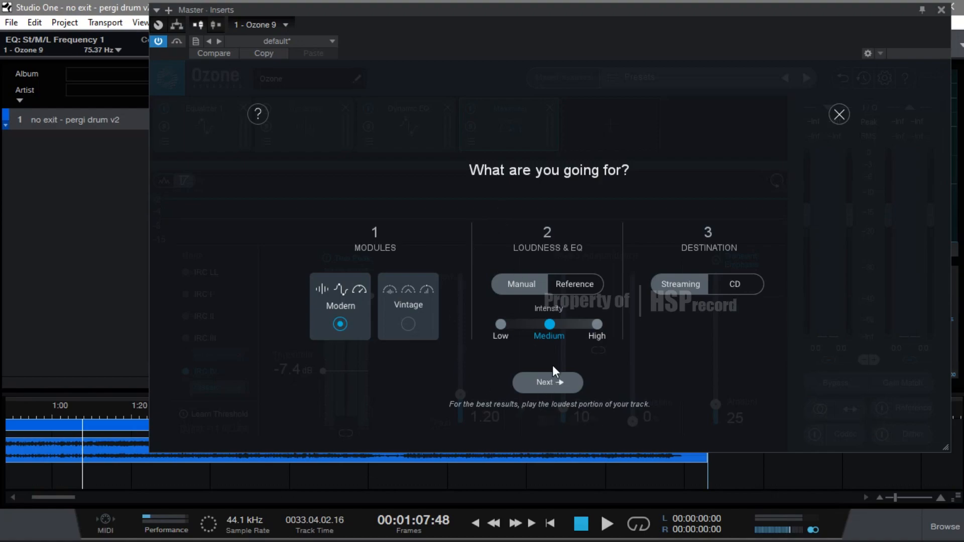
left_click(942, 10)
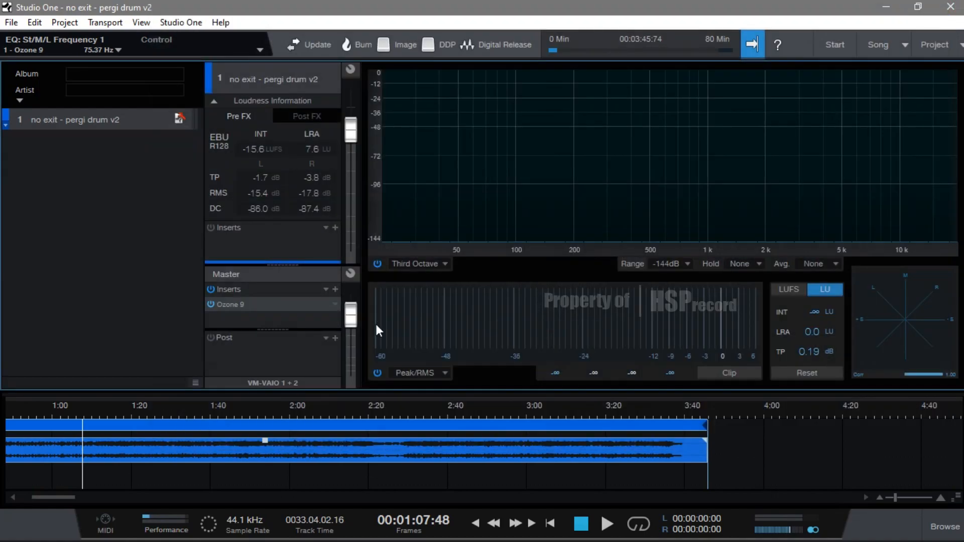
- Dismiss the Master Assistant in the master's Ozone 9 and review its Equalizer 1, Dynamic EQ and Maximizer modules
left_click(139, 419)
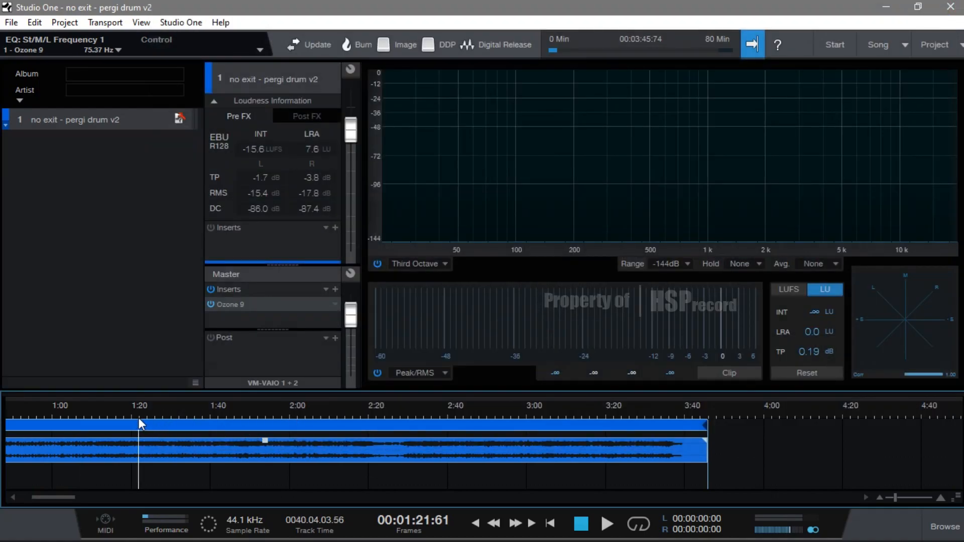
left_click(263, 305)
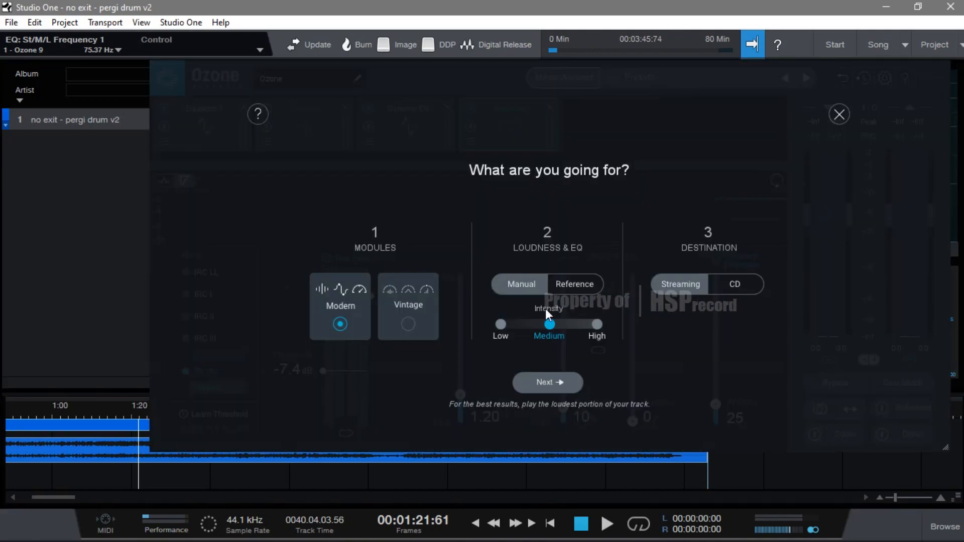
left_click(839, 115)
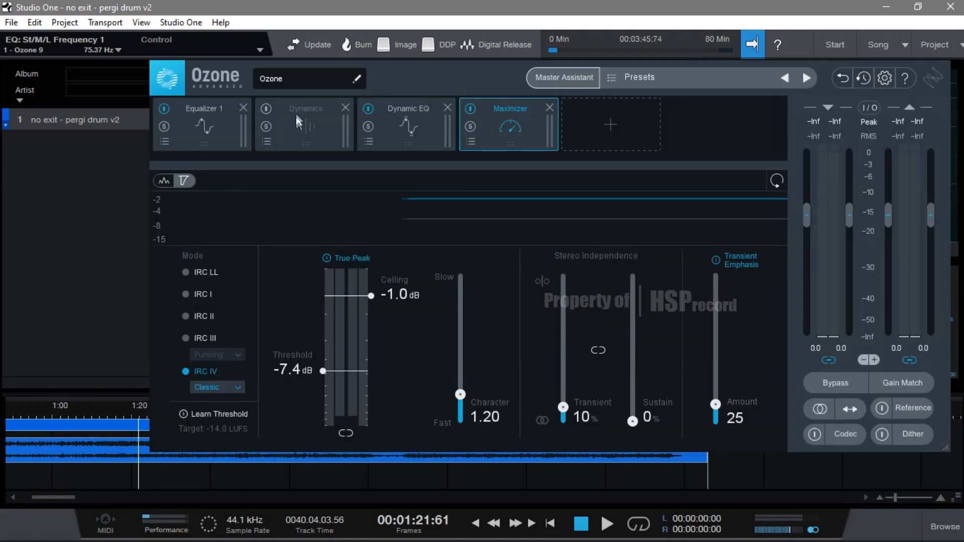
left_click(211, 126)
left_click(397, 128)
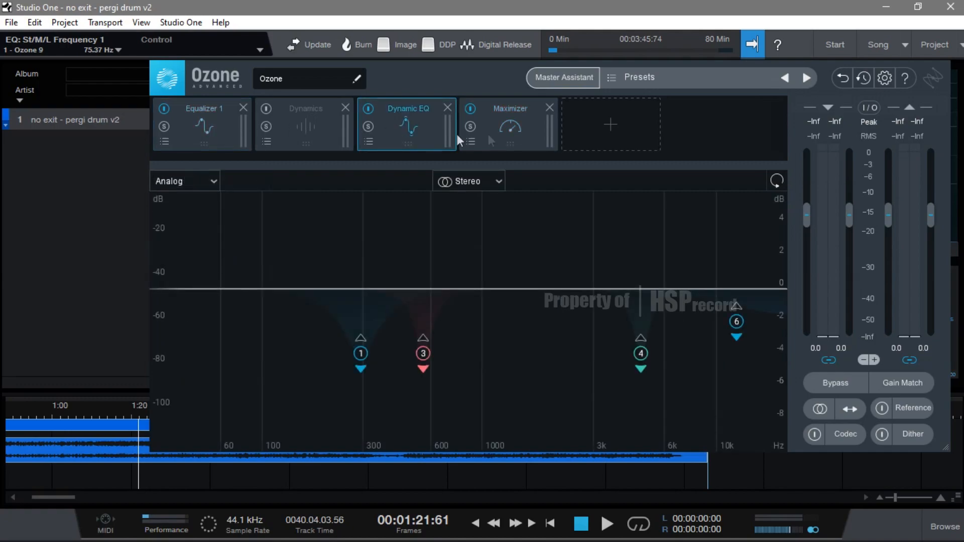
left_click(501, 134)
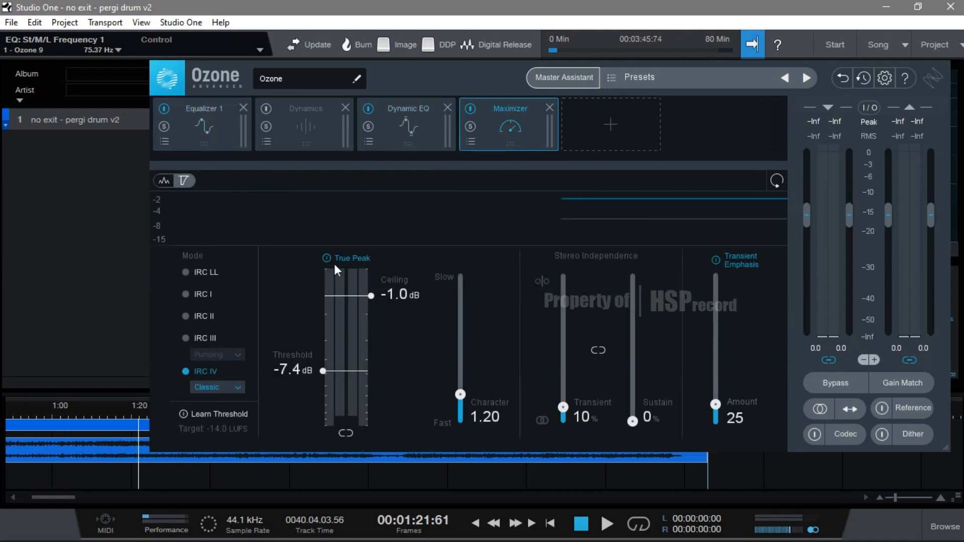
- Set the Maximizer's IRC IV style to Transient and close Ozone 9
left_click(234, 388)
left_click(225, 433)
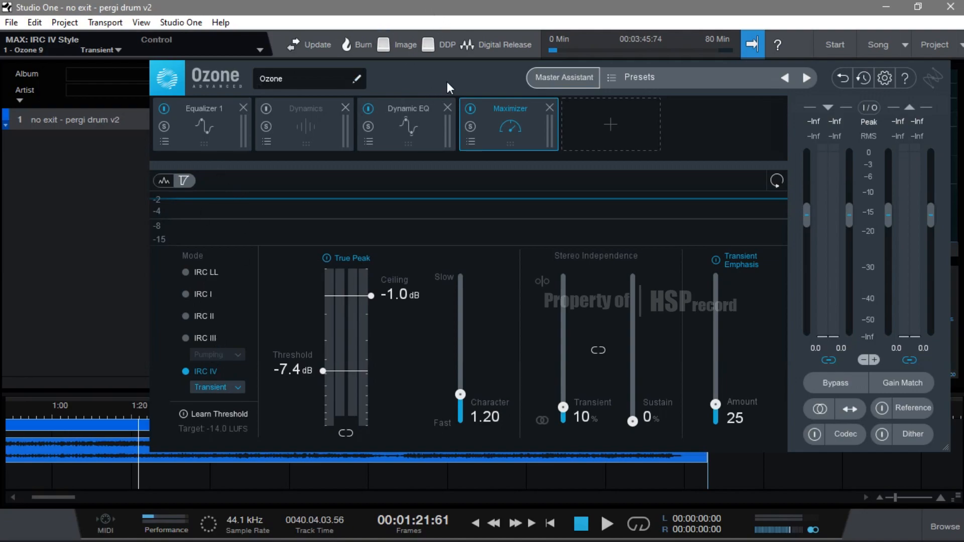
left_click(79, 323)
mouse_move(903, 49)
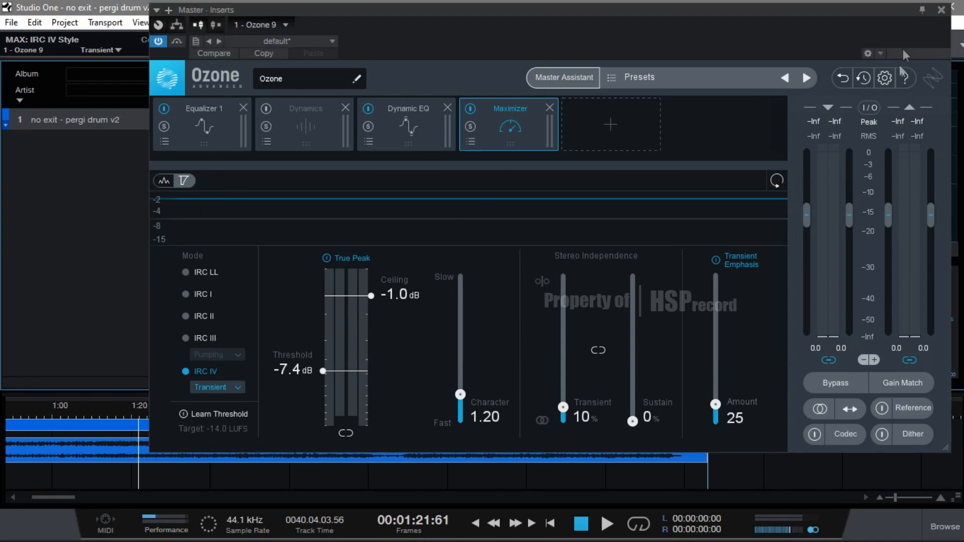
left_click(941, 11)
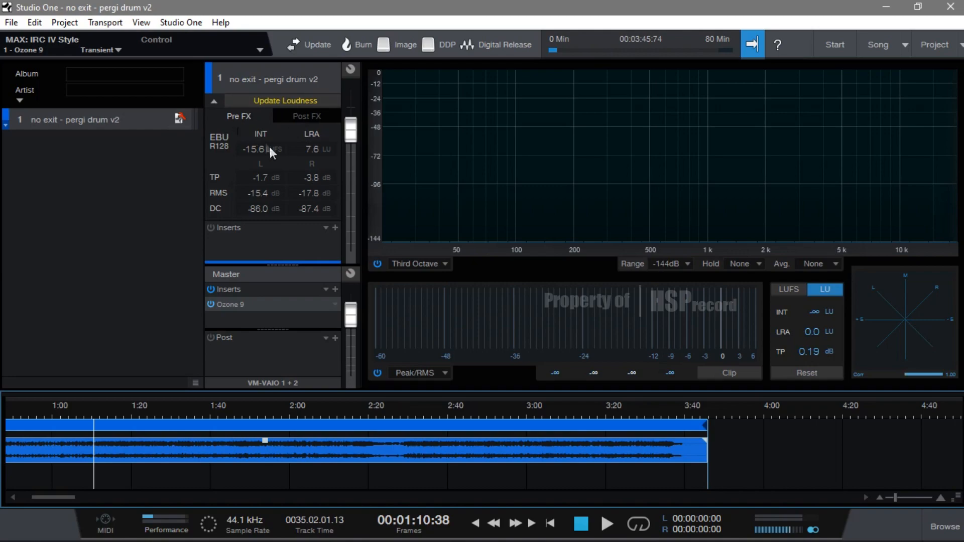
- Compare the track's Pre FX and Post FX loudness information
left_click(304, 121)
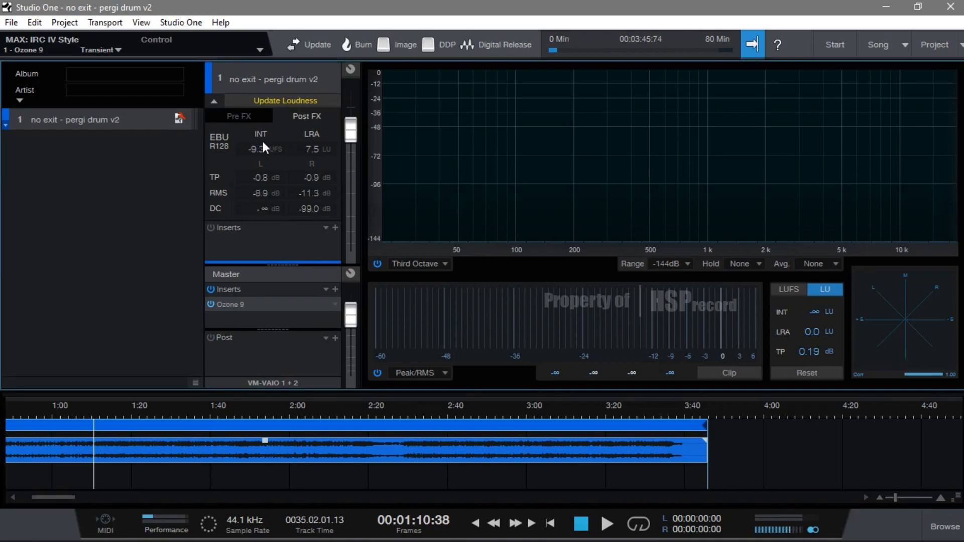
left_click(254, 118)
left_click(285, 118)
- Search the plug-ins for "mix" and add Mixtool as an insert on the track
left_click(335, 227)
left_click(291, 248)
left_click(335, 228)
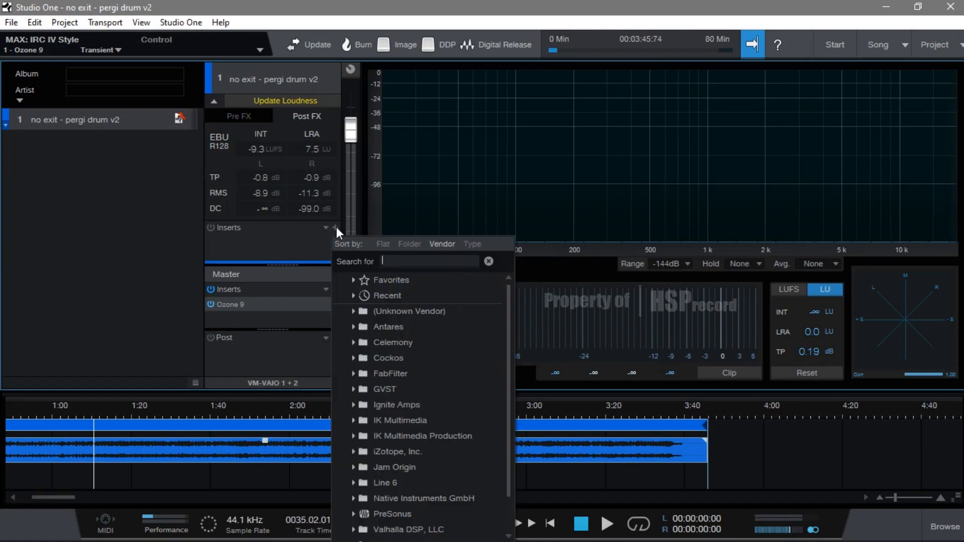
type("mix")
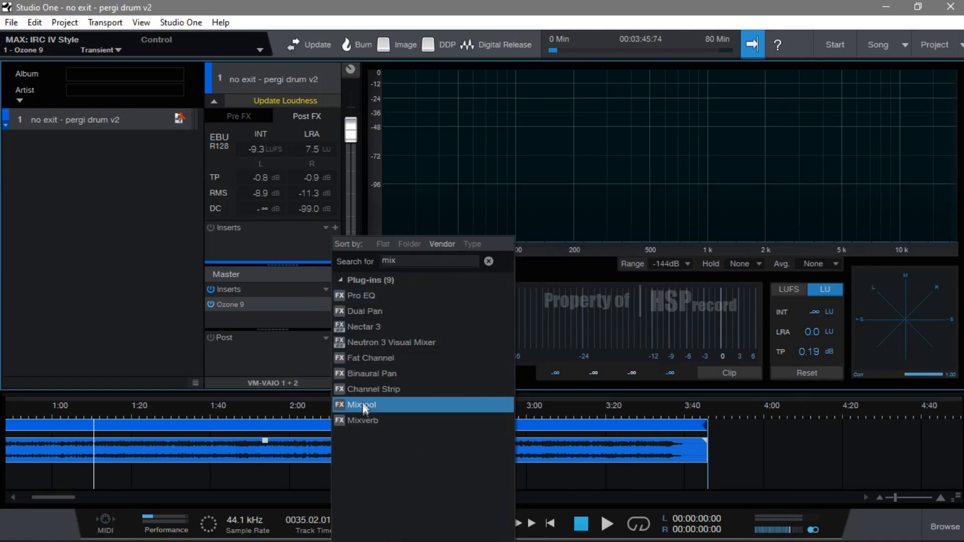
left_click(363, 412)
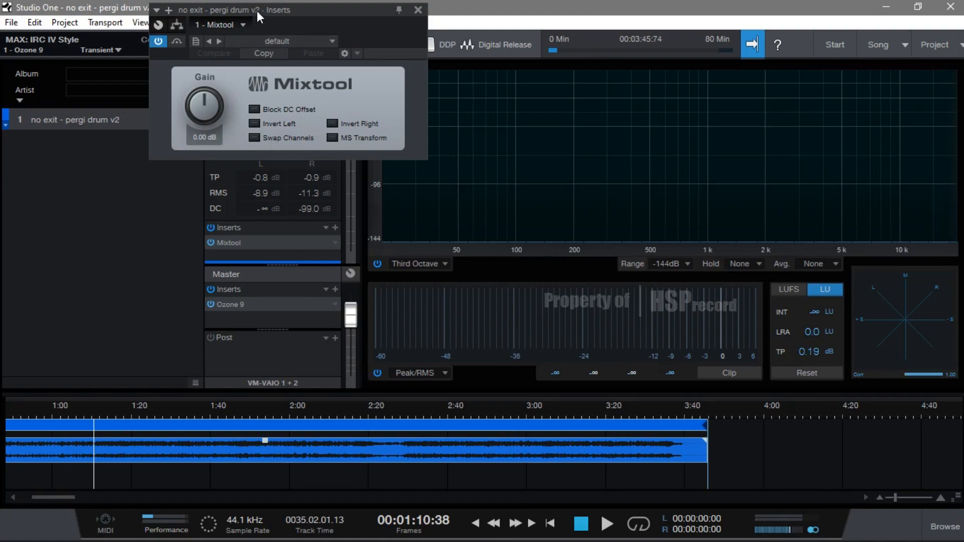
- Set the Mixtool gain to -3.12 dB and update the track's loudness information
left_click_drag(257, 11, 514, 44)
left_click_drag(492, 160, 493, 180)
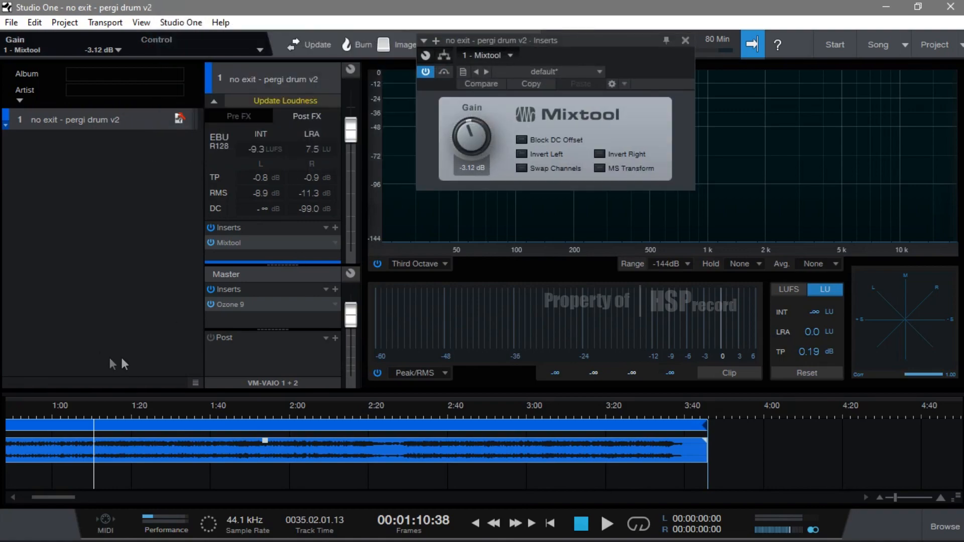
left_click(296, 100)
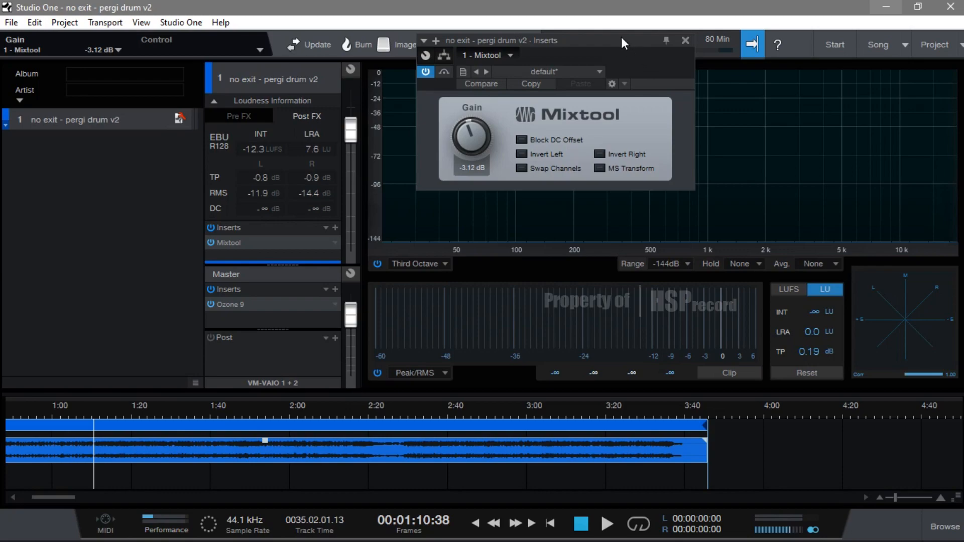
- Place the playback cursor at about 2:00 in the track and close the Mixtool window
left_click_drag(622, 37, 725, 62)
left_click(427, 406)
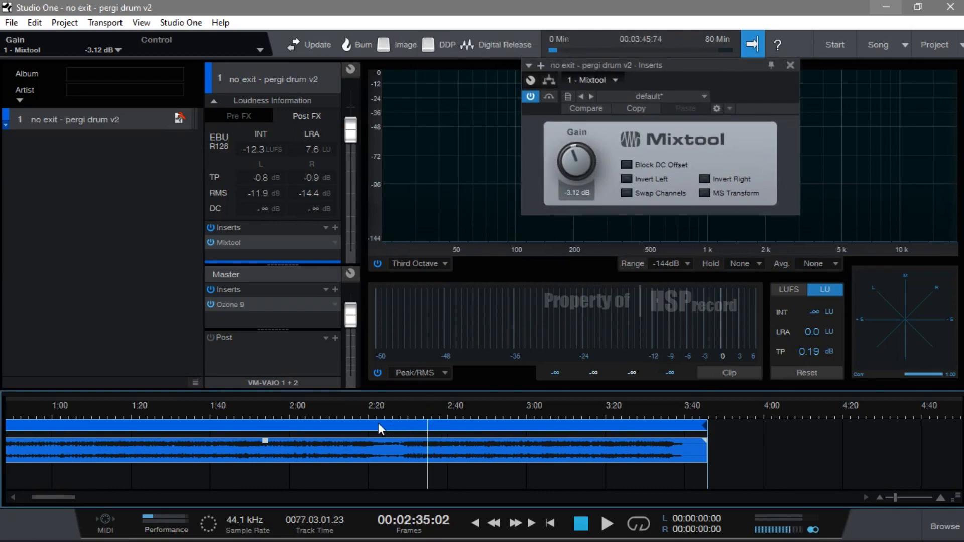
left_click(334, 407)
left_click(790, 66)
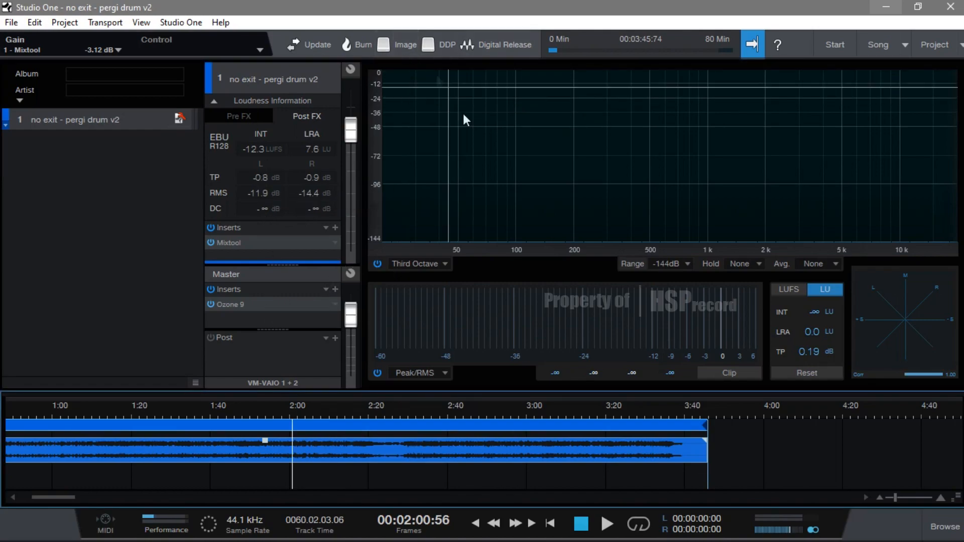
- View the Digital Release export settings, close them, and open the Burn Audio CD options
left_click(505, 45)
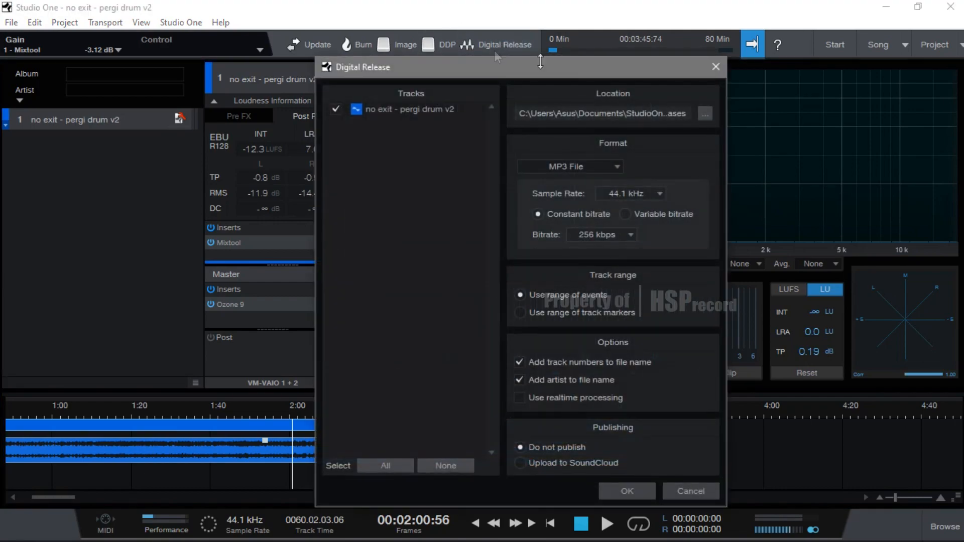
left_click(716, 67)
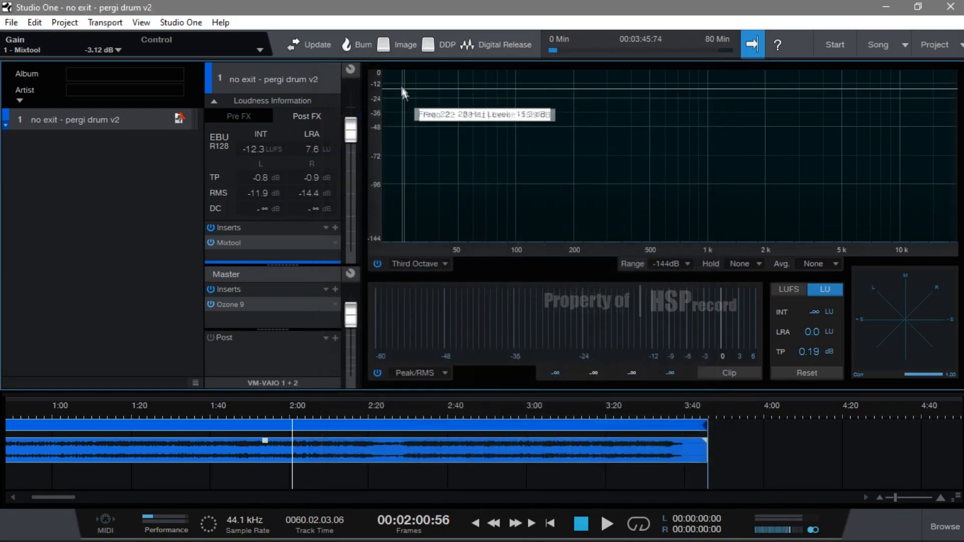
left_click(362, 49)
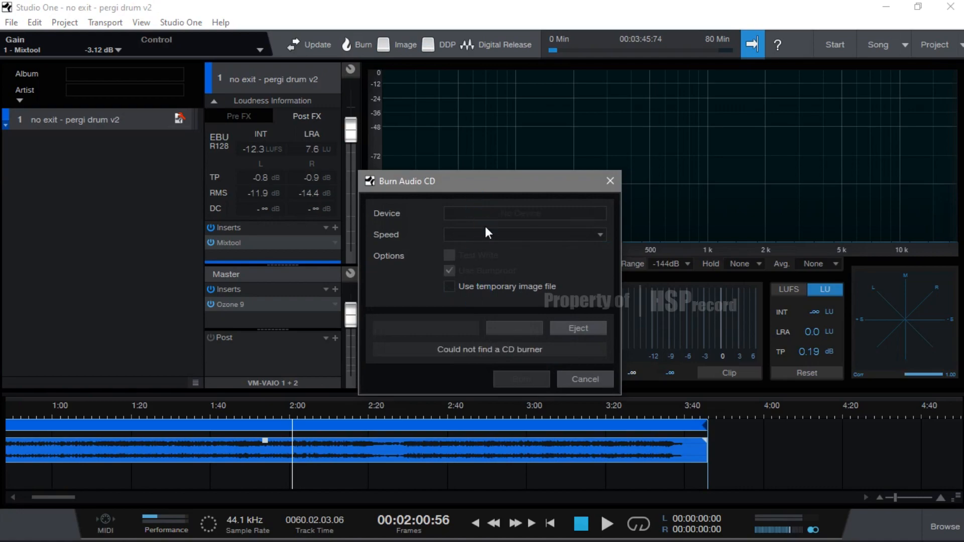
- Close the Burn Audio CD options and select MP3 File as the format in the Digital Release settings
left_click(608, 181)
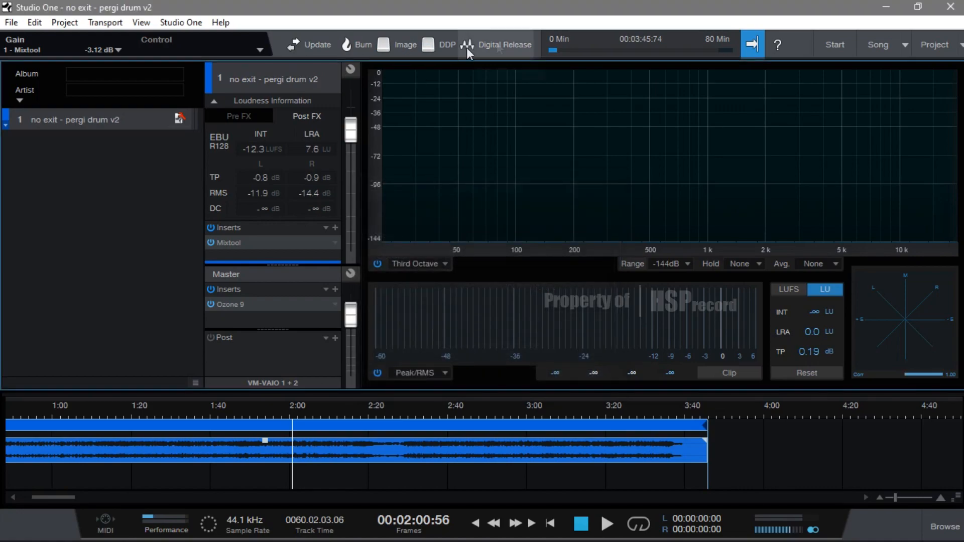
left_click(514, 48)
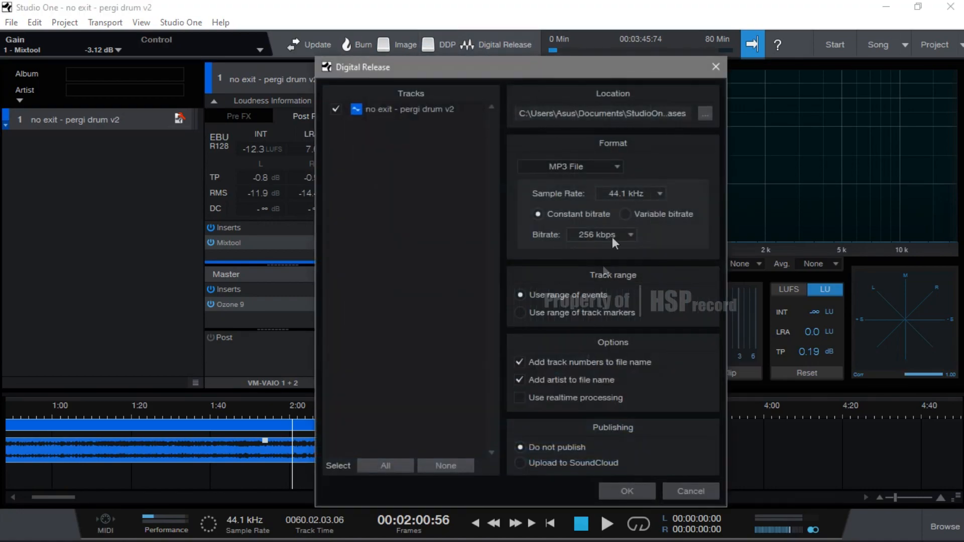
left_click(567, 166)
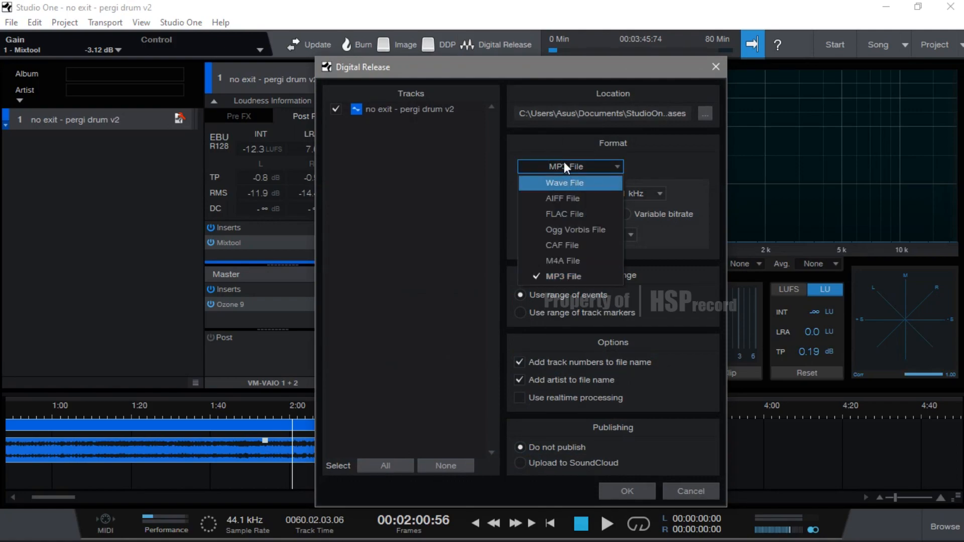
left_click(564, 164)
left_click(594, 166)
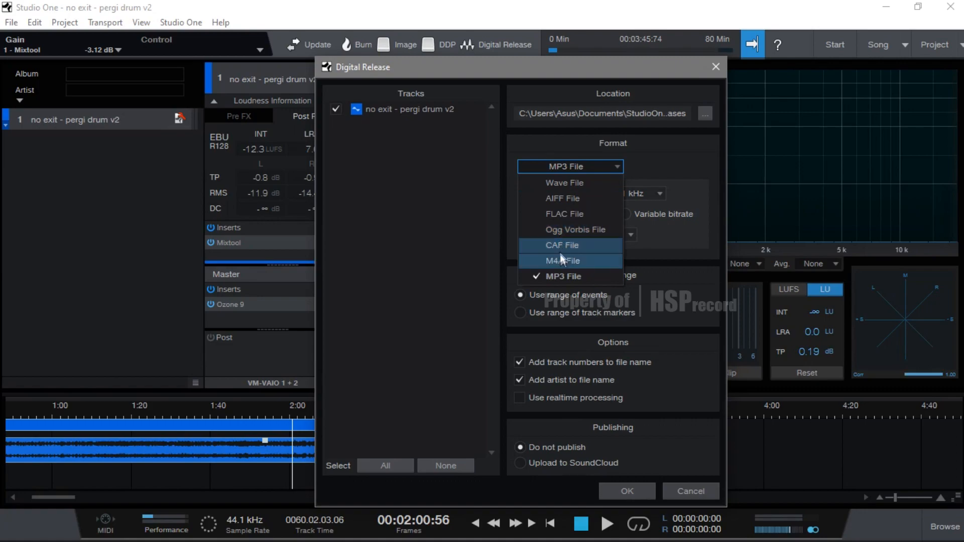
left_click(564, 278)
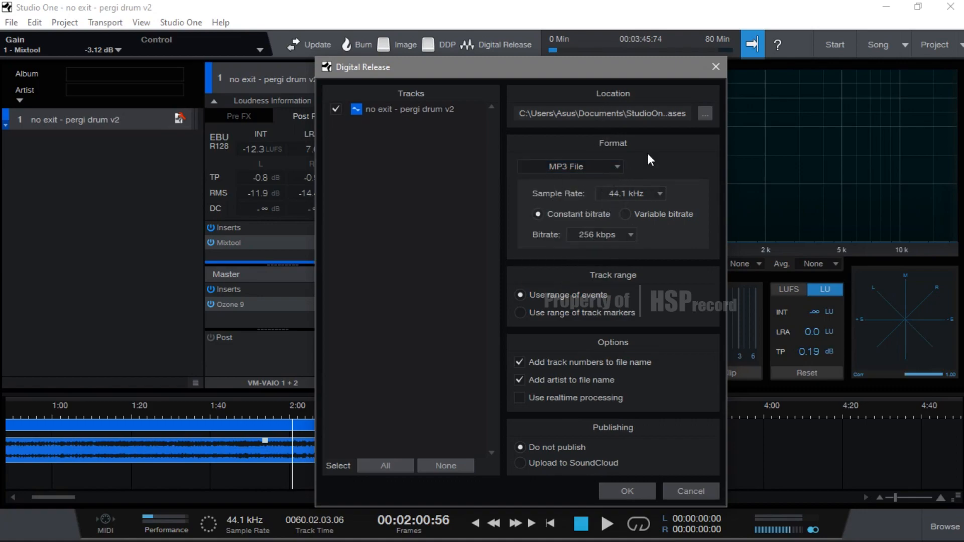
- Choose the MP3 bitrate at a 44.1 kHz sample rate, export the digital release, and minimize the release folder window
left_click(662, 193)
left_click(661, 190)
left_click(638, 195)
left_click(638, 195)
left_click(610, 236)
left_click(608, 300)
left_click(621, 493)
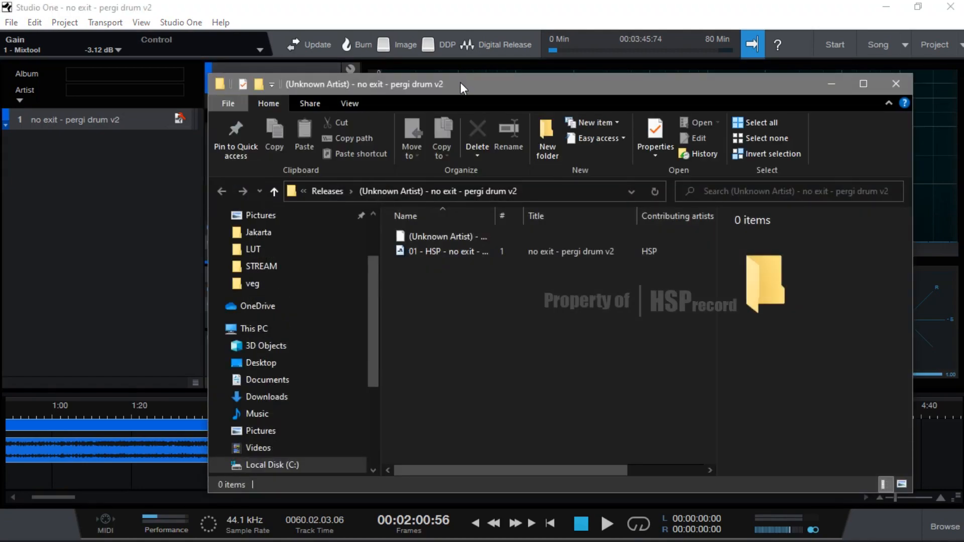
left_click_drag(460, 83, 433, 119)
left_click(803, 121)
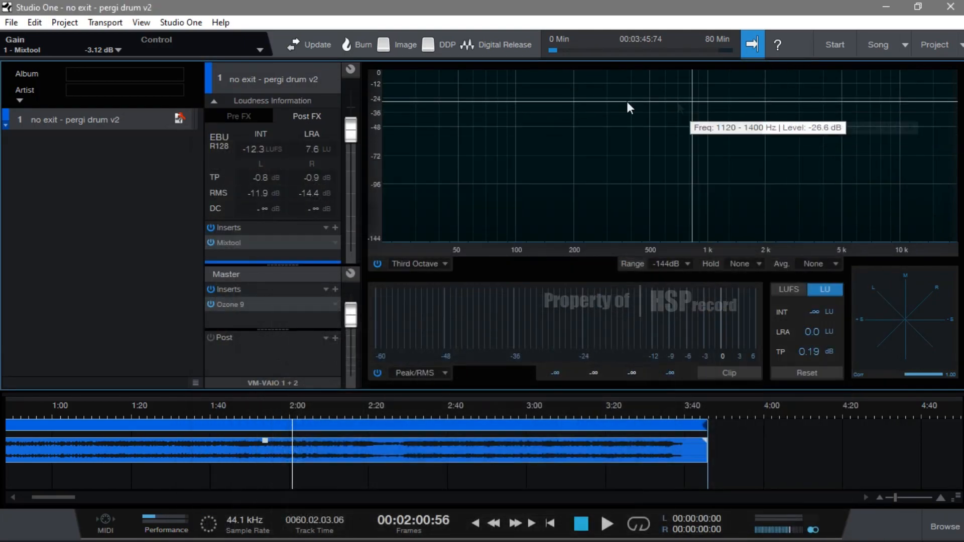